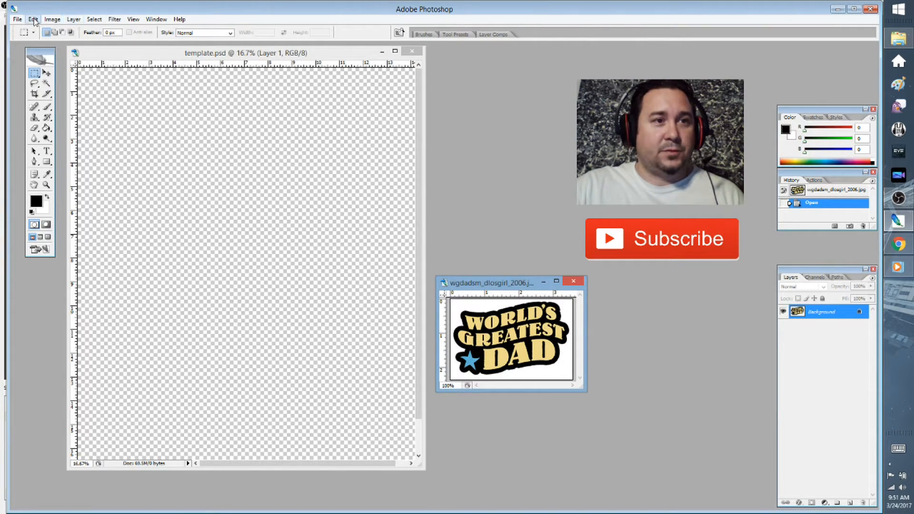
- Check the pixel dimensions and resolution of the World's Greatest Dad image, leaving its size settings unchanged
left_click(53, 19)
left_click(49, 84)
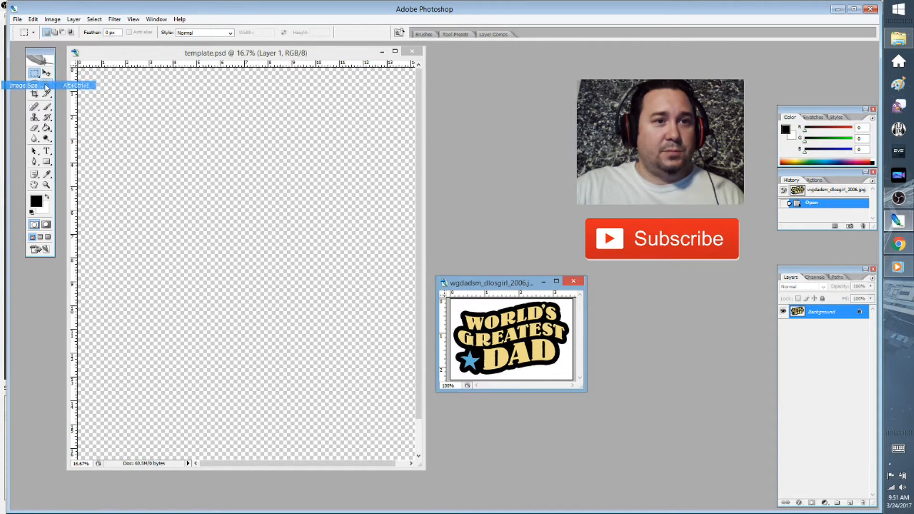
left_click_drag(381, 142, 368, 106)
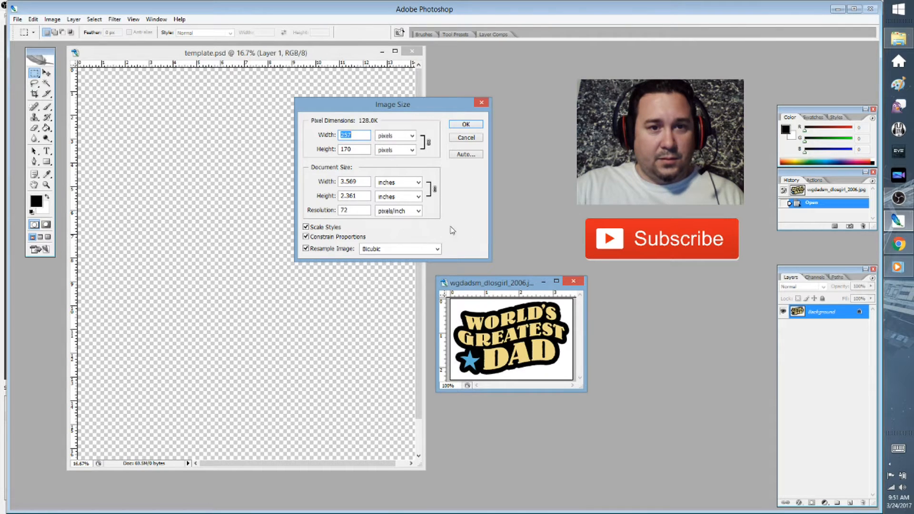
left_click(466, 138)
left_click(131, 54)
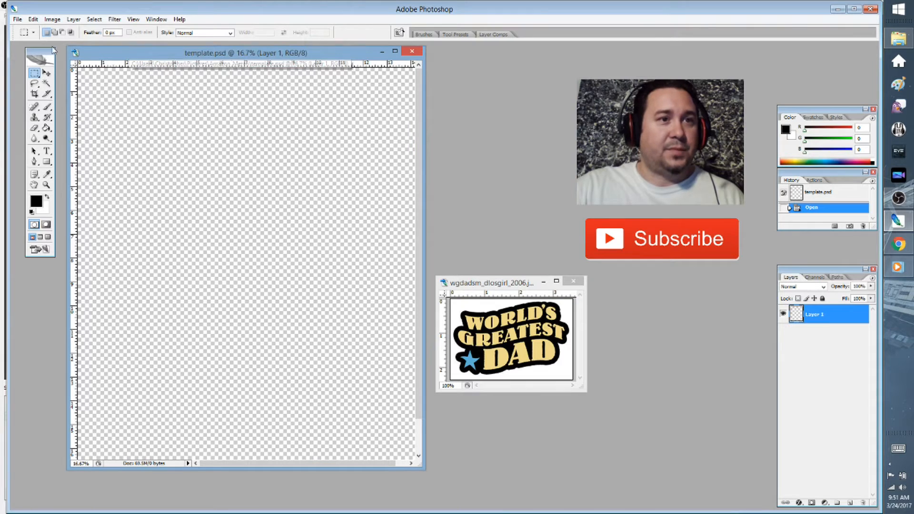
left_click(471, 281)
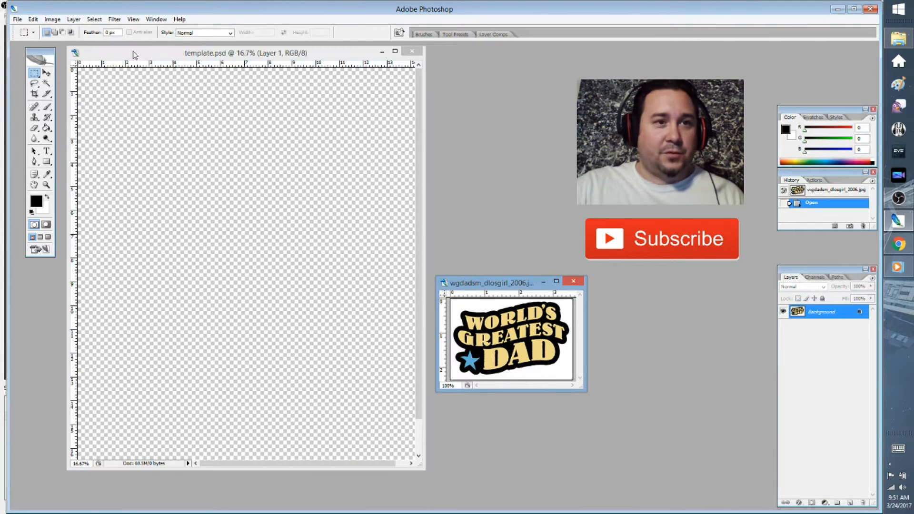
left_click(134, 53)
left_click(470, 286)
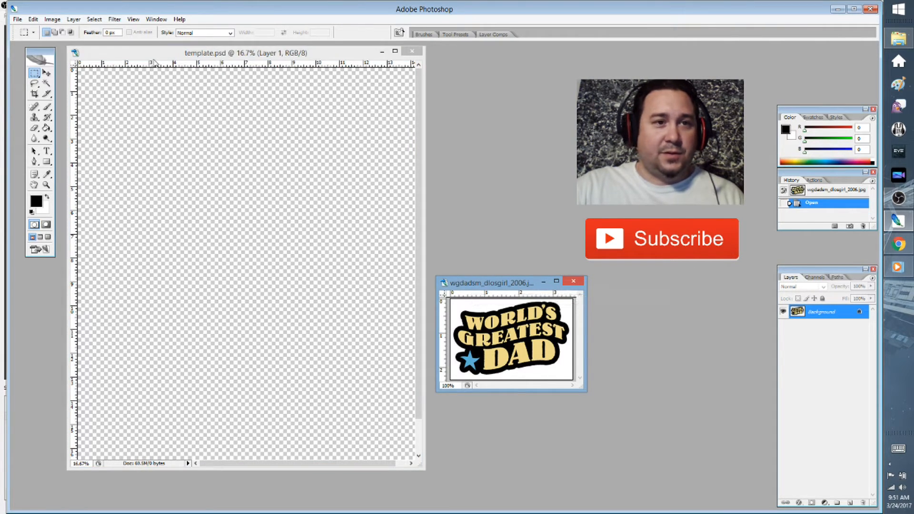
- Review the pixel dimensions, document size and resolution of template.psd in its Image Size settings
left_click(139, 54)
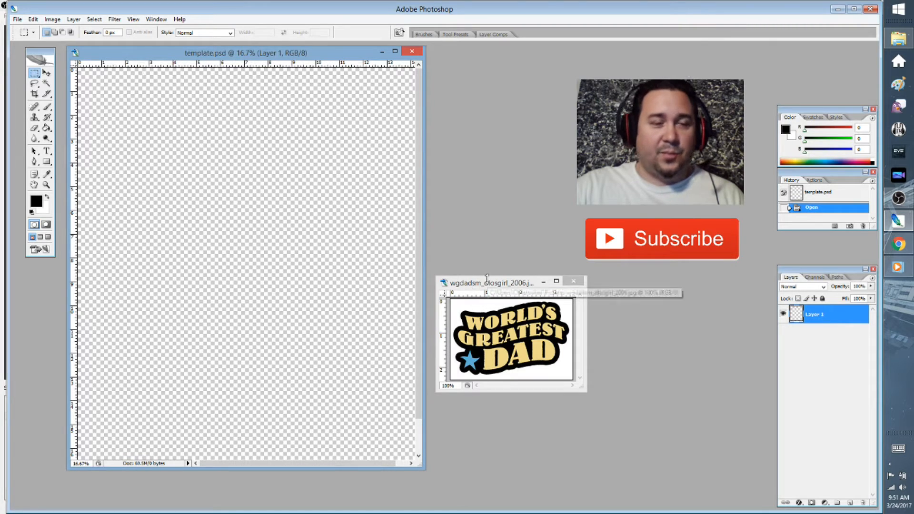
left_click(52, 19)
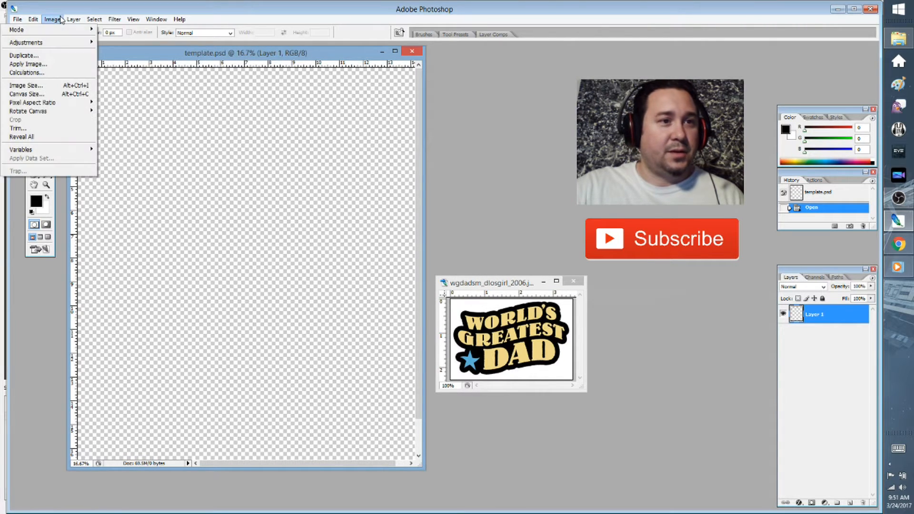
left_click(36, 89)
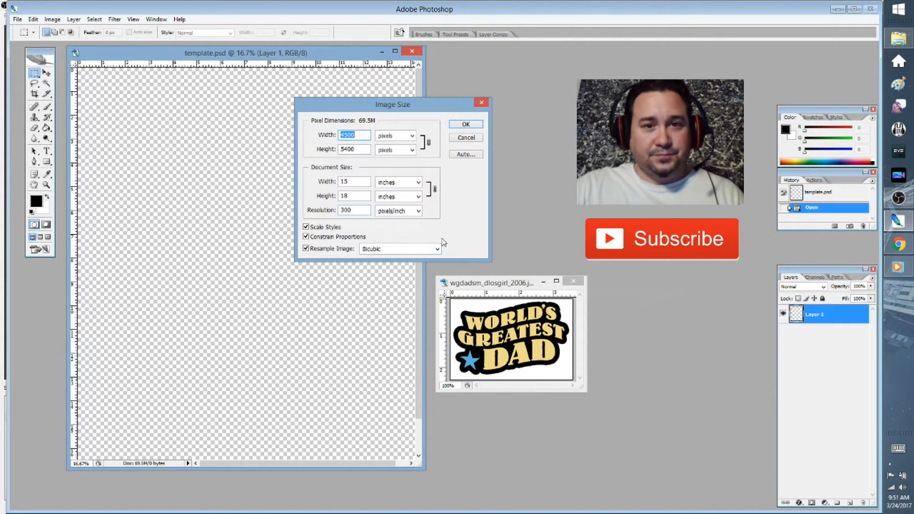
left_click_drag(411, 101, 708, 275)
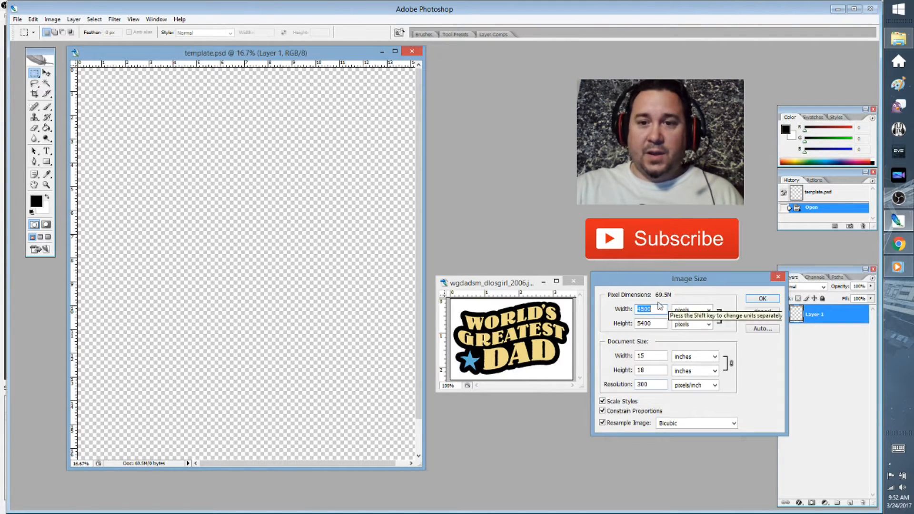
left_click(17, 19)
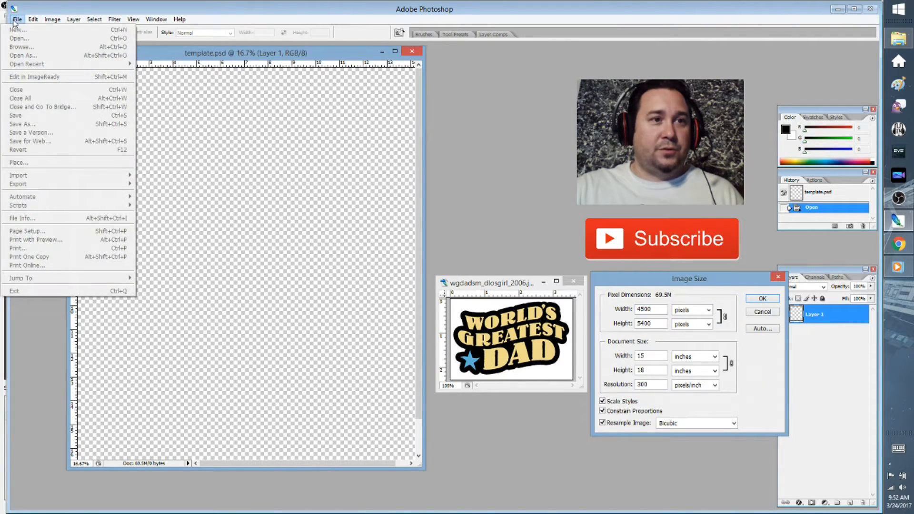
left_click(622, 281)
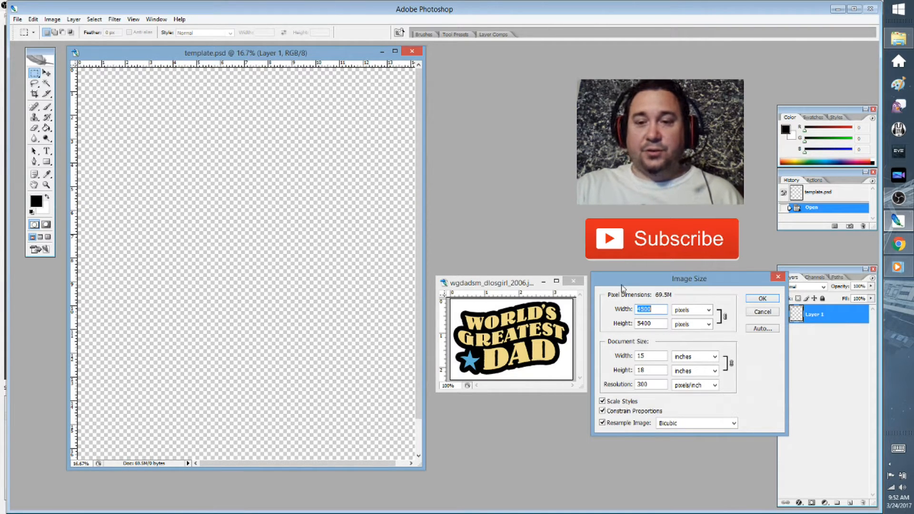
left_click_drag(622, 279, 628, 284)
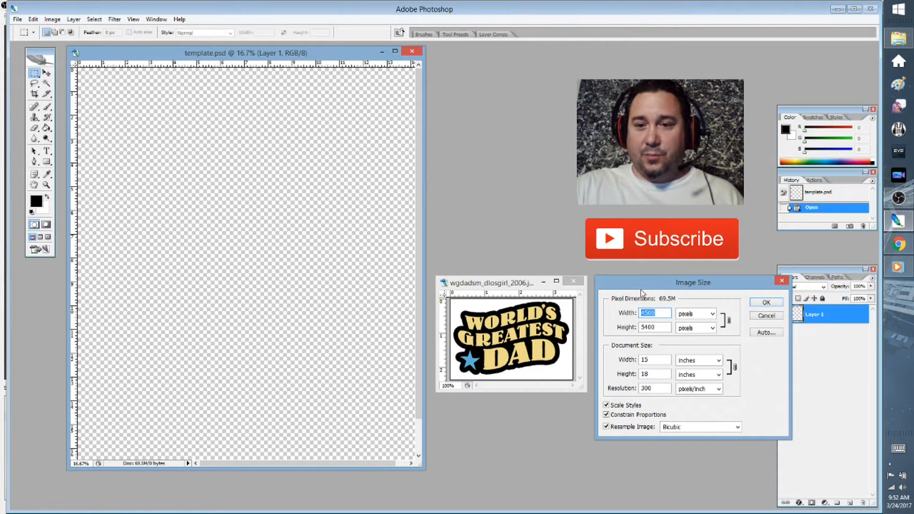
left_click_drag(642, 289, 641, 287)
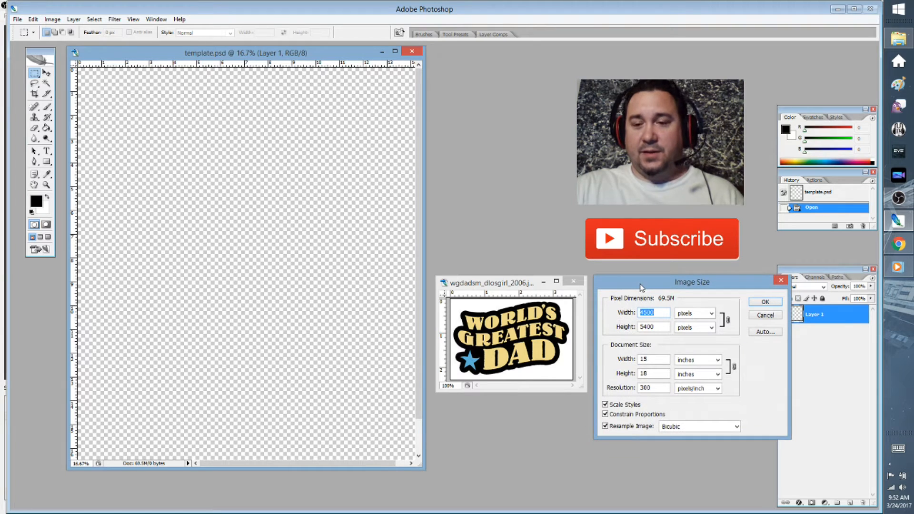
double_click(662, 388)
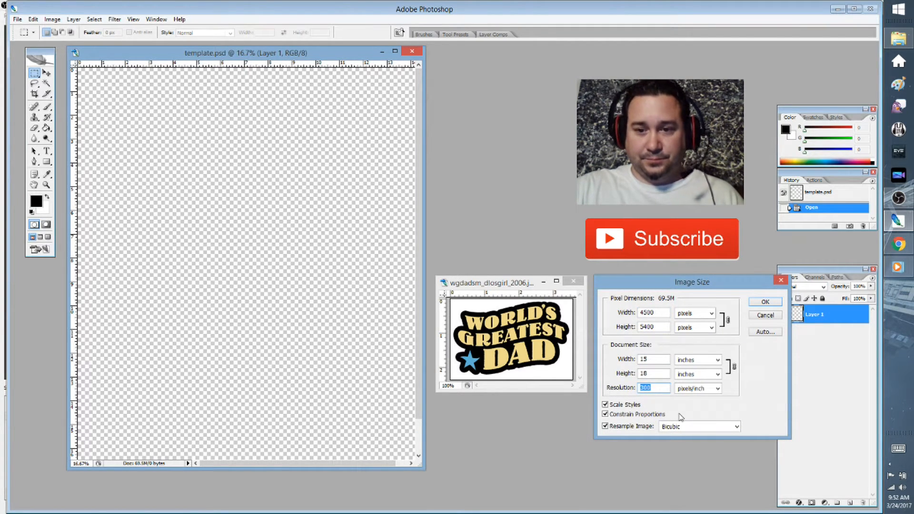
left_click(662, 387)
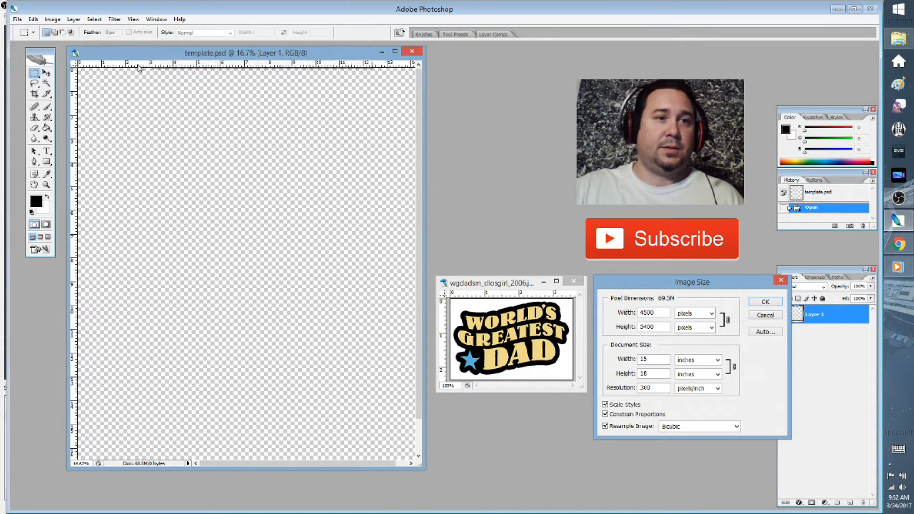
left_click_drag(134, 57, 134, 57)
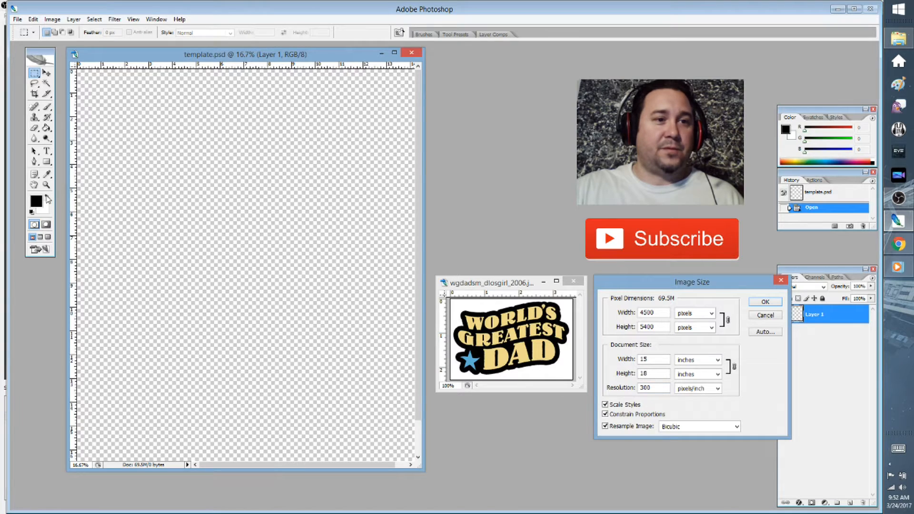
left_click(765, 301)
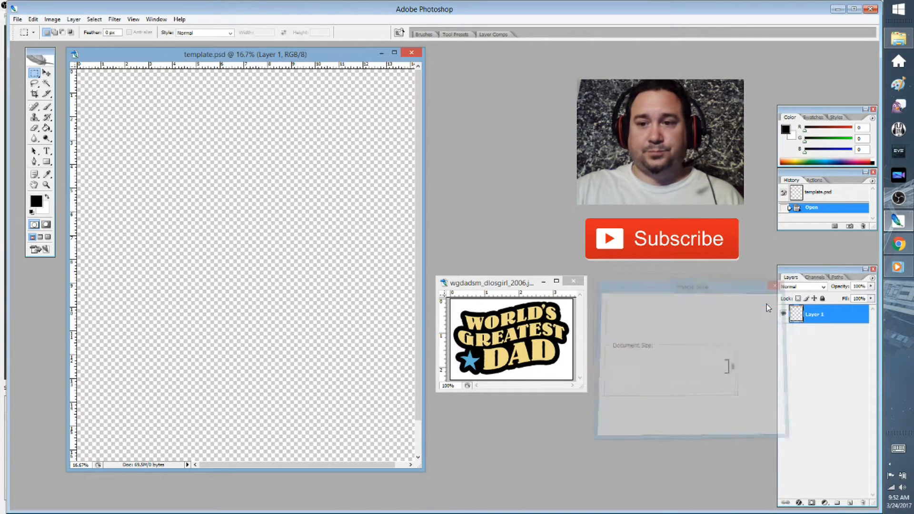
- Fill the template's Layer 1 with white using the Paint Bucket, and clear that fill with the Magic Eraser
left_click(46, 196)
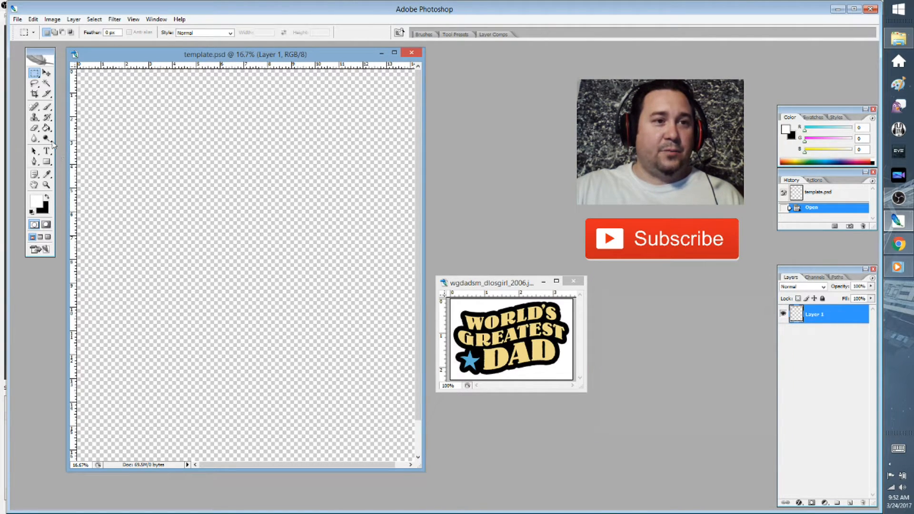
left_click(46, 128)
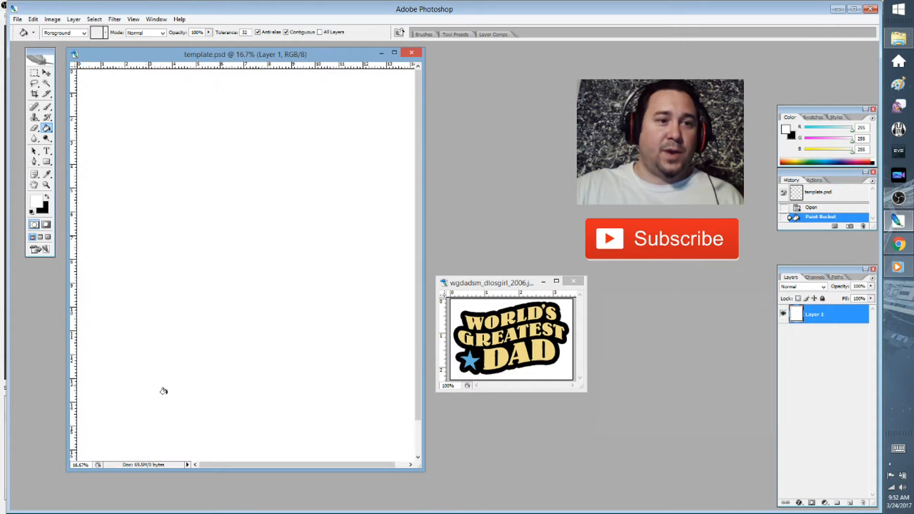
left_click(33, 128)
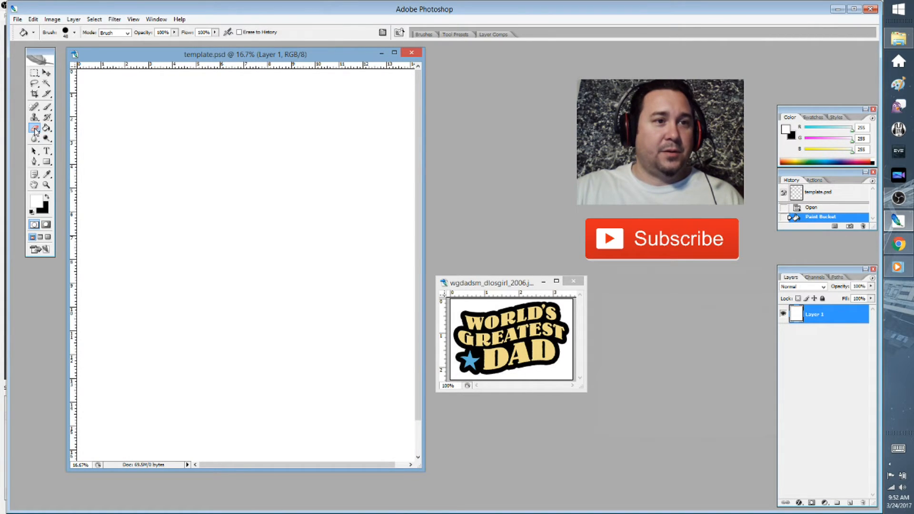
left_click(62, 145)
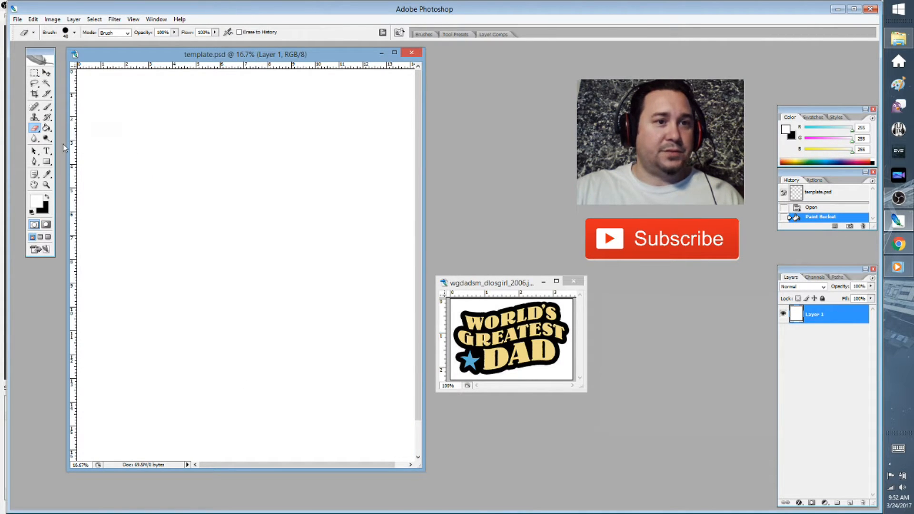
left_click(235, 197)
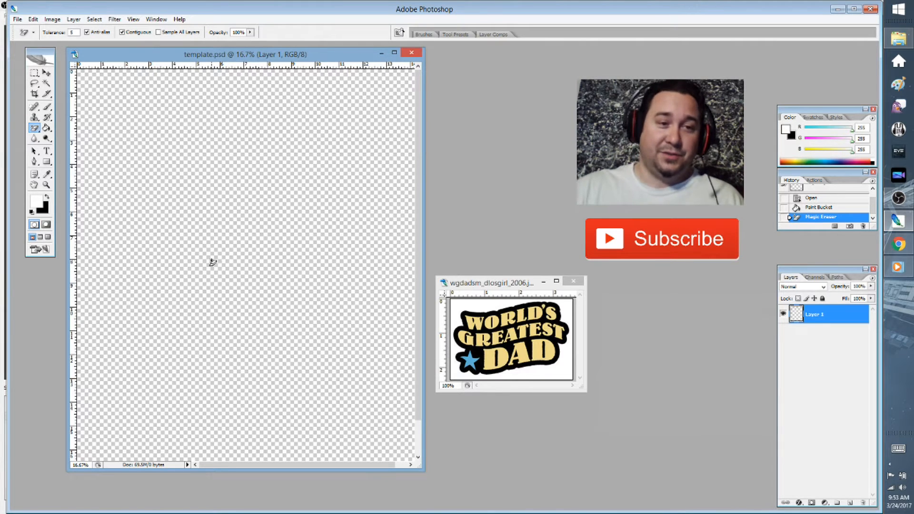
left_click_drag(163, 55, 160, 58)
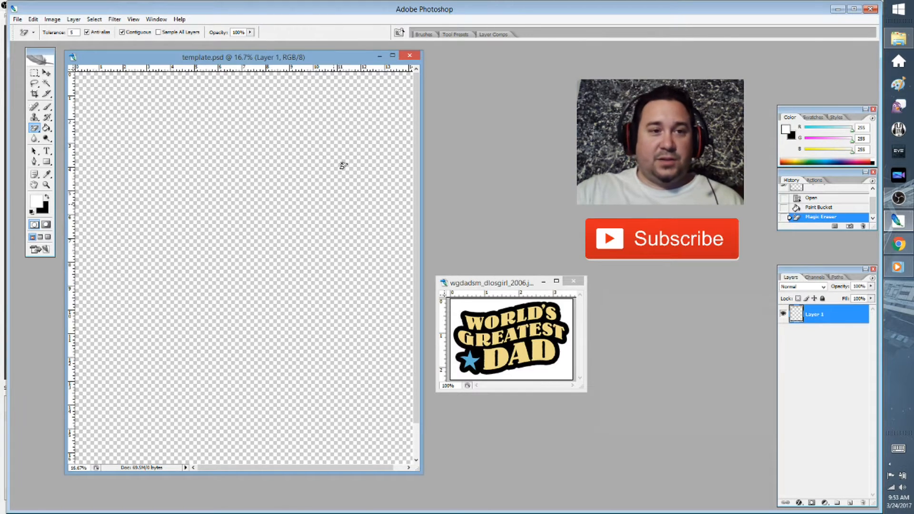
- Add a new empty layer above Layer 1 in the template
left_click(850, 503)
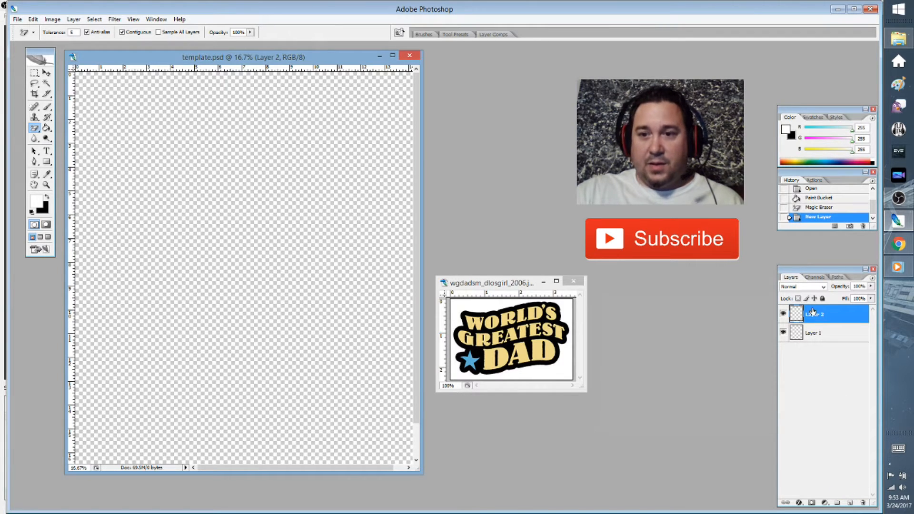
left_click(825, 341)
left_click(826, 318)
left_click(821, 335)
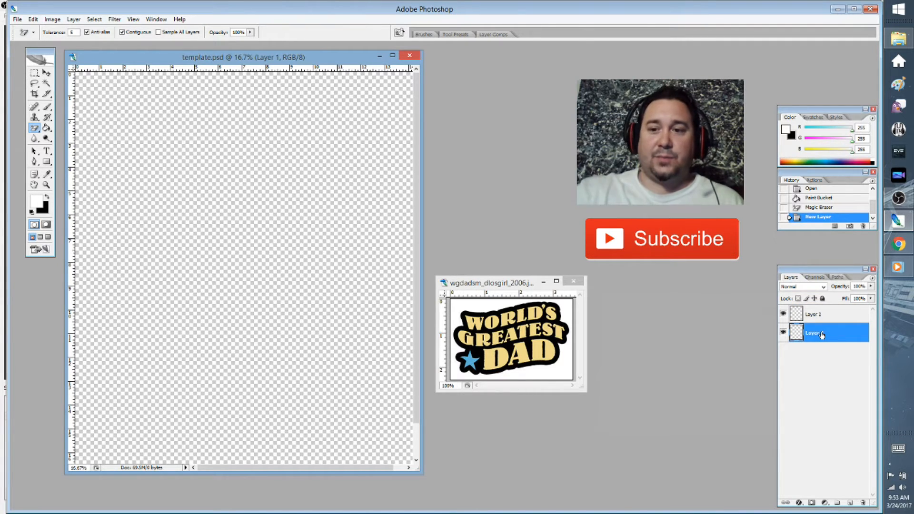
left_click(826, 313)
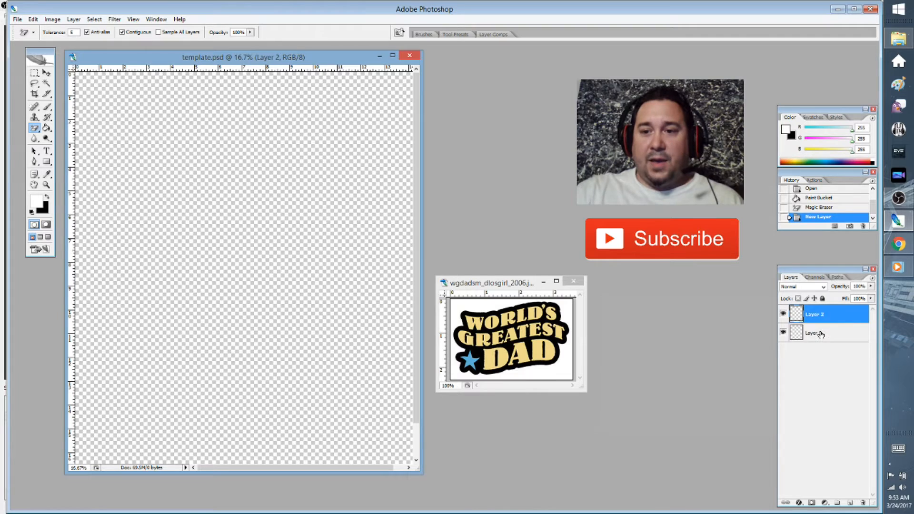
- Fill Layer 1 with black as the template's background using the Paint Bucket
left_click(819, 336)
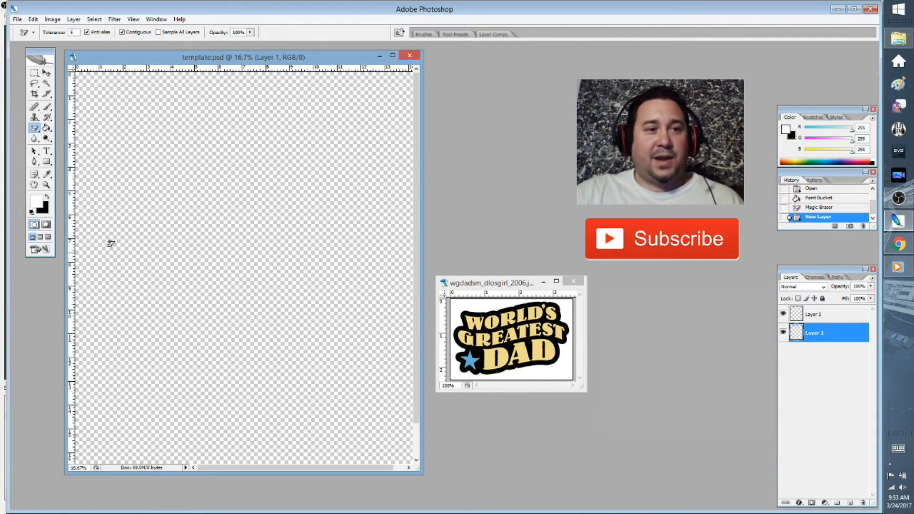
left_click(46, 196)
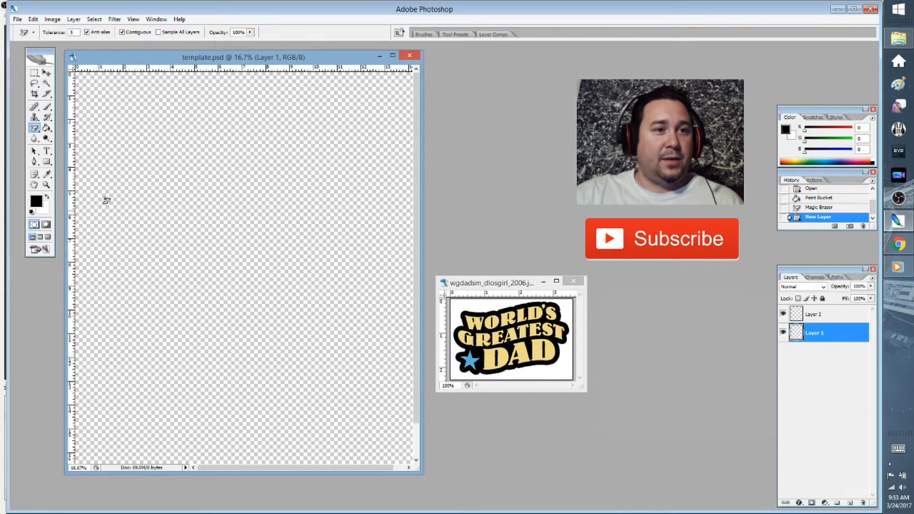
left_click(46, 128)
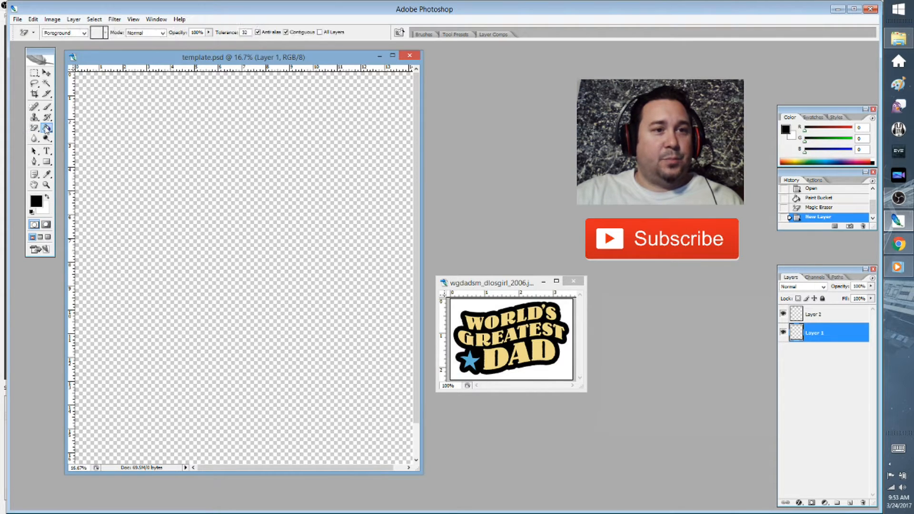
left_click(133, 156)
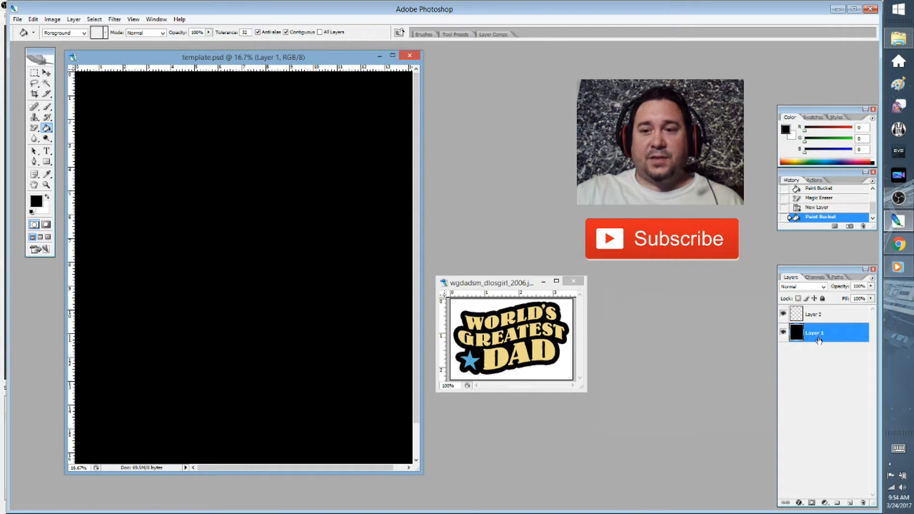
- Toggle the visibility of the black Layer 1 off and on to compare it with the transparent canvas
left_click(783, 335)
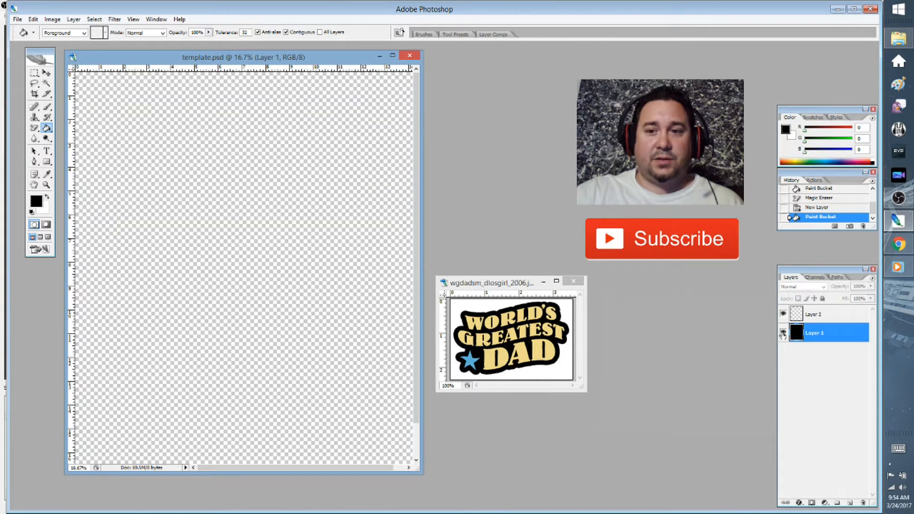
left_click(782, 334)
left_click(783, 334)
left_click(782, 334)
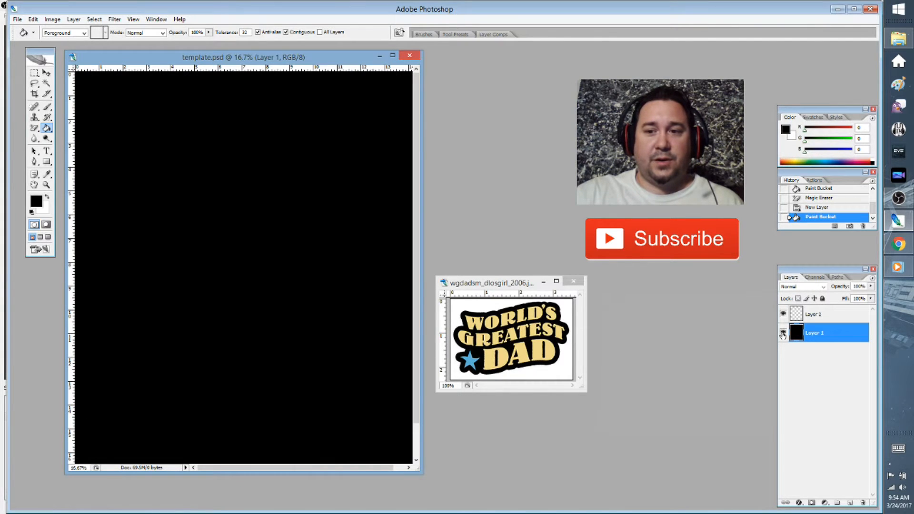
left_click(782, 335)
left_click(783, 334)
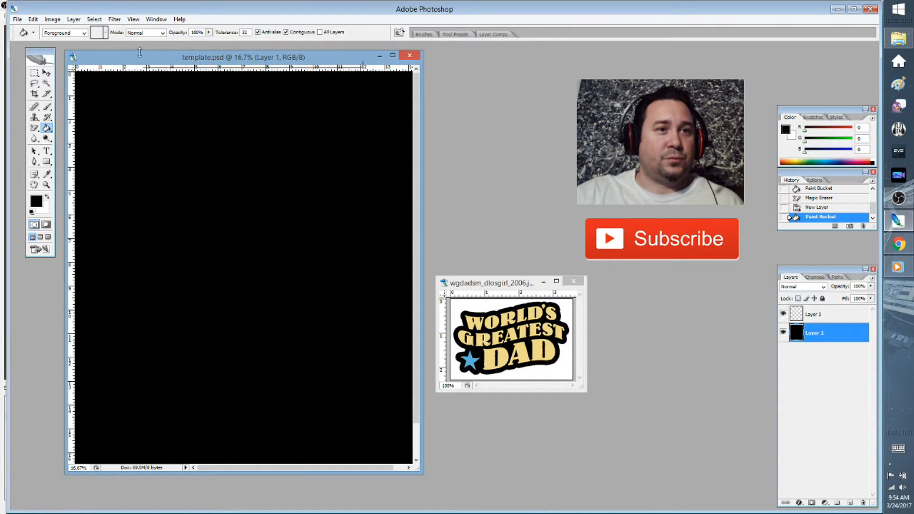
- Turn the template's rulers off and back on
left_click(133, 20)
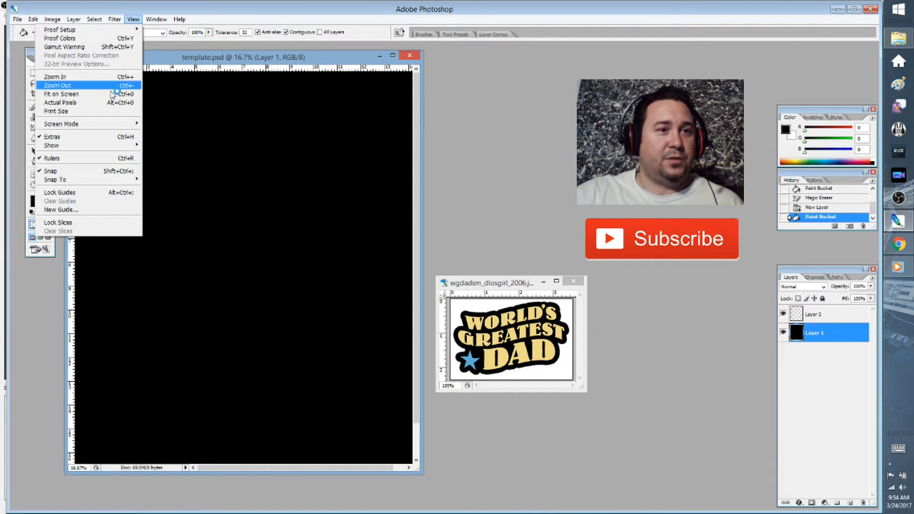
mouse_move(95, 149)
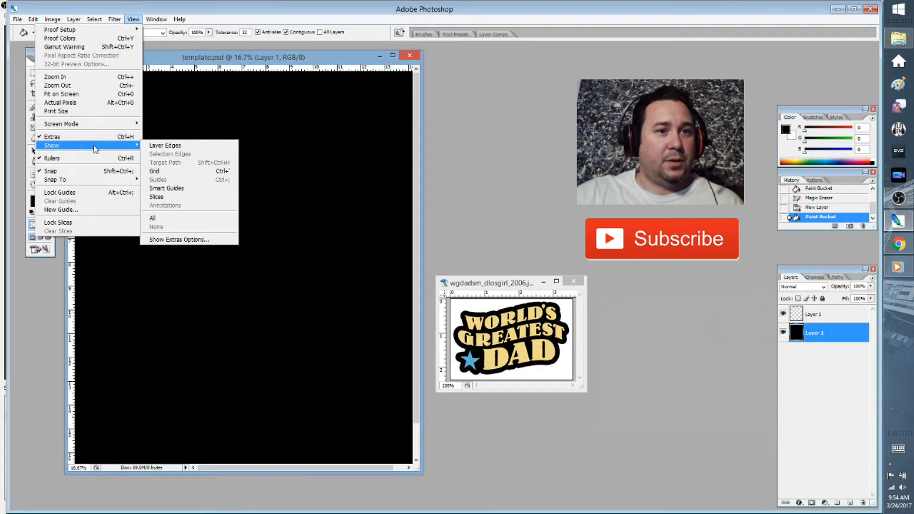
left_click(74, 159)
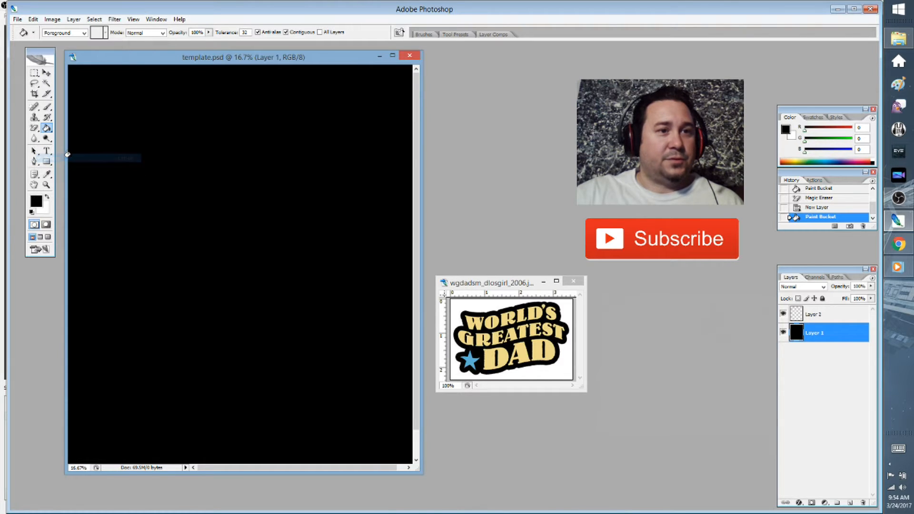
left_click(95, 20)
mouse_move(84, 25)
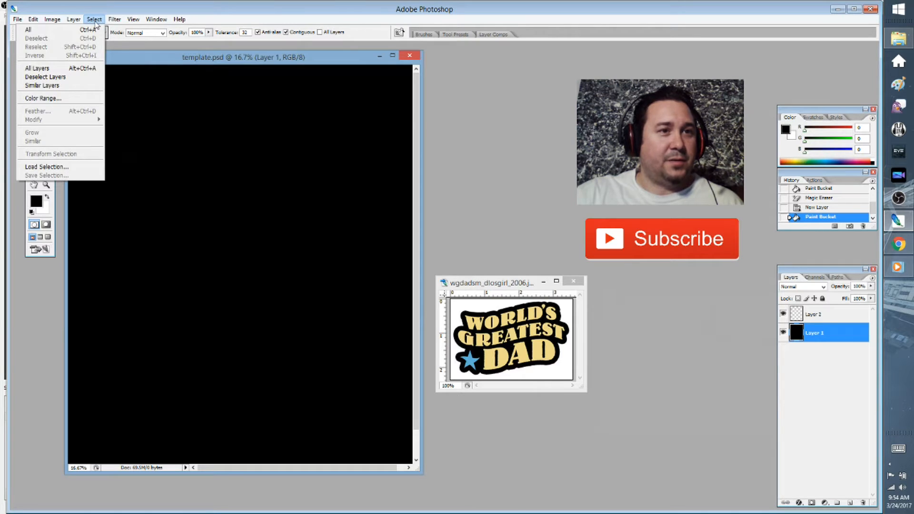
mouse_move(137, 19)
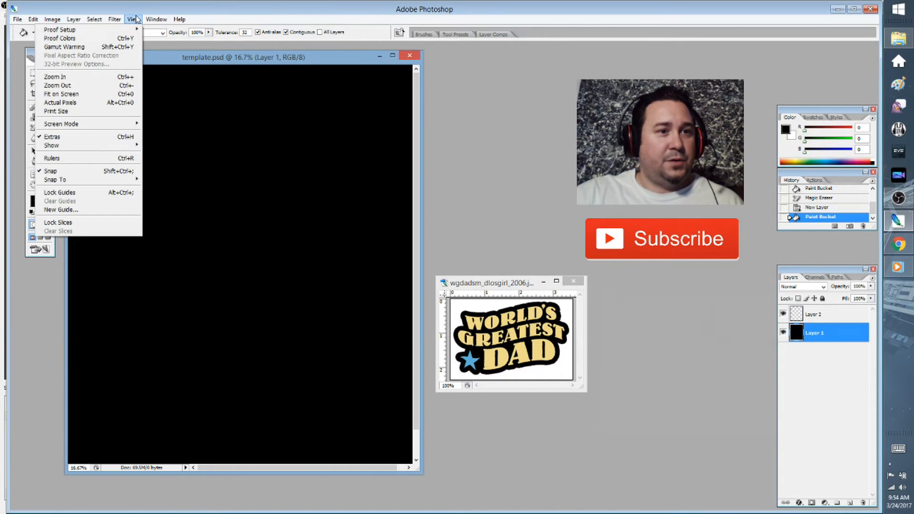
left_click(53, 158)
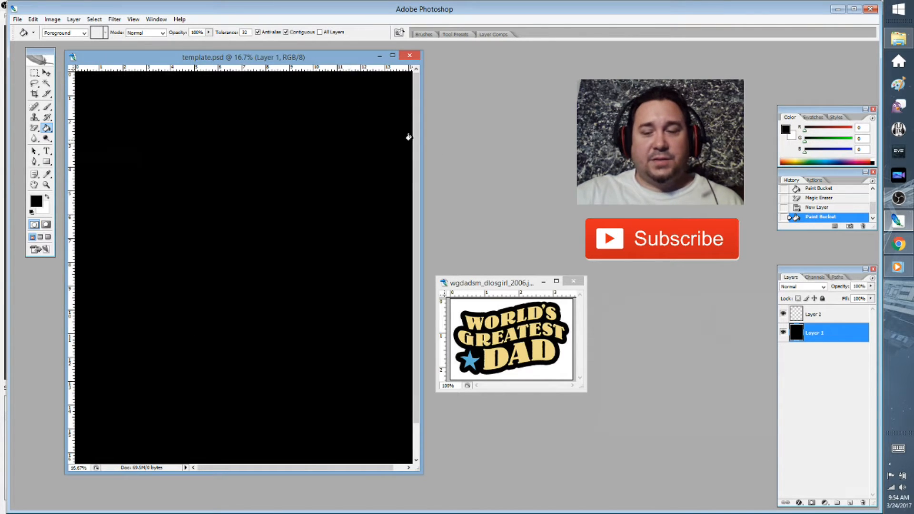
- Check the template's pixel dimensions, document size and resolution in Image Size
left_click(52, 19)
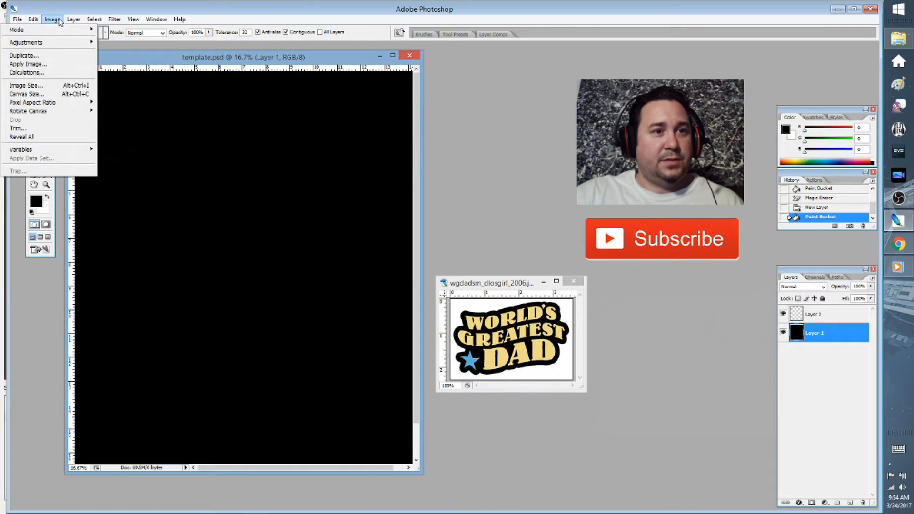
left_click(41, 85)
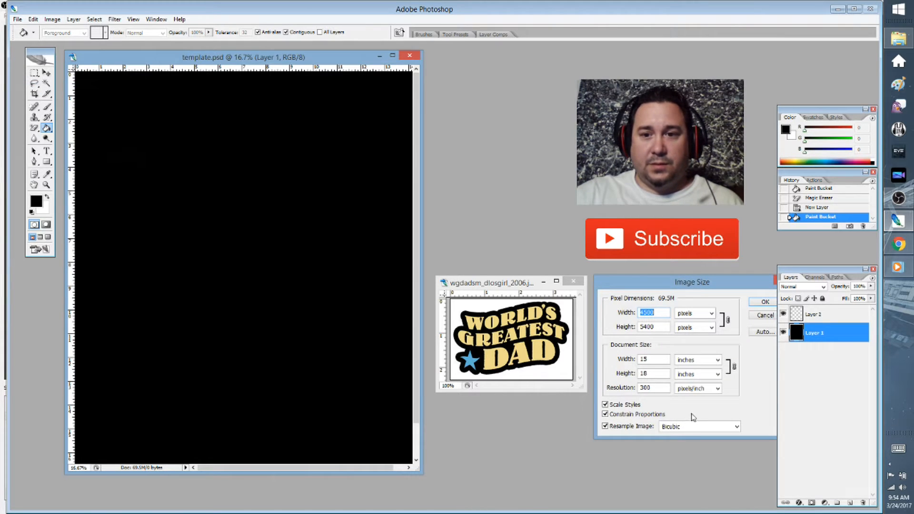
left_click(764, 302)
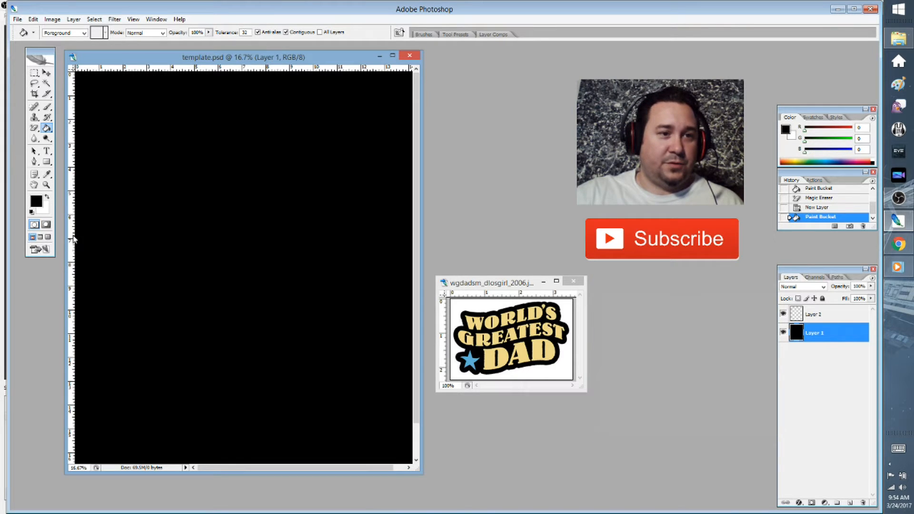
- Place a vertical guide at about 7.5 inches and a horizontal guide at about 9 inches to mark the template's center
mouse_move(71, 240)
left_mouse_down()
mouse_move(279, 298)
mouse_move(252, 301)
left_mouse_up()
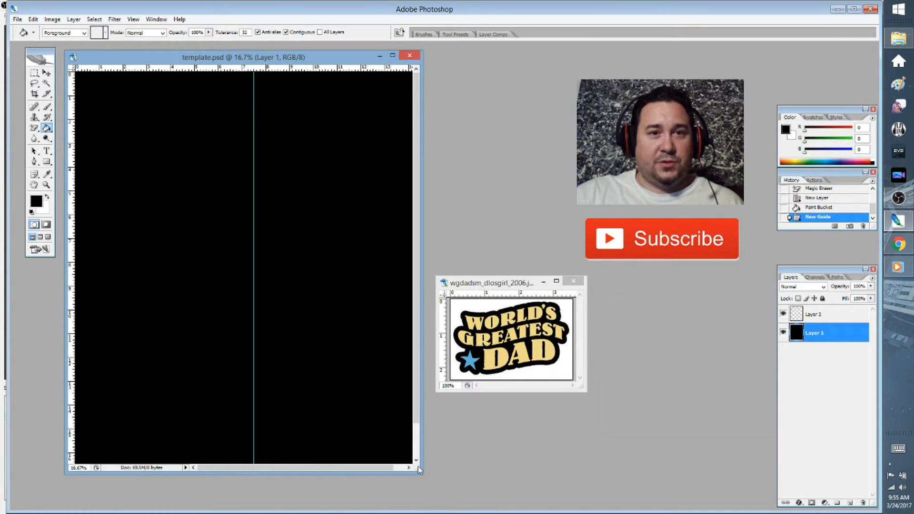
left_click_drag(418, 471, 432, 499)
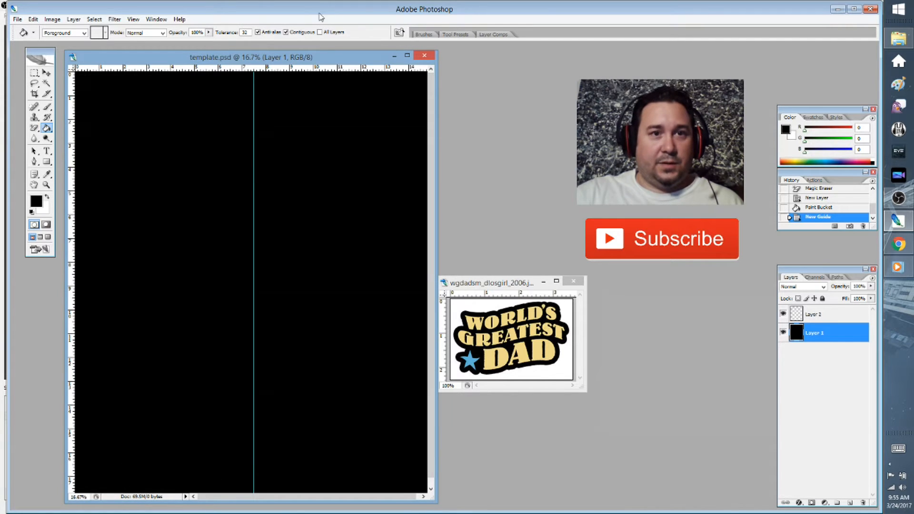
left_click_drag(268, 59, 262, 55)
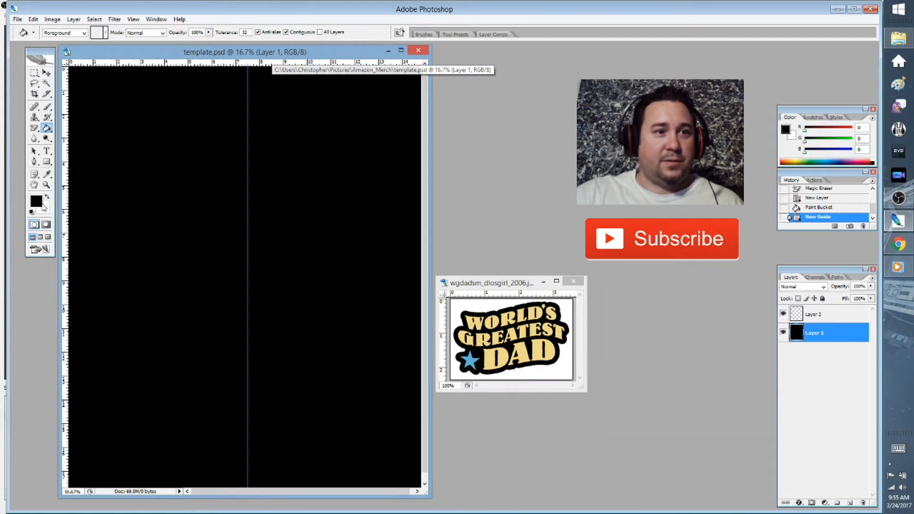
left_click(46, 184)
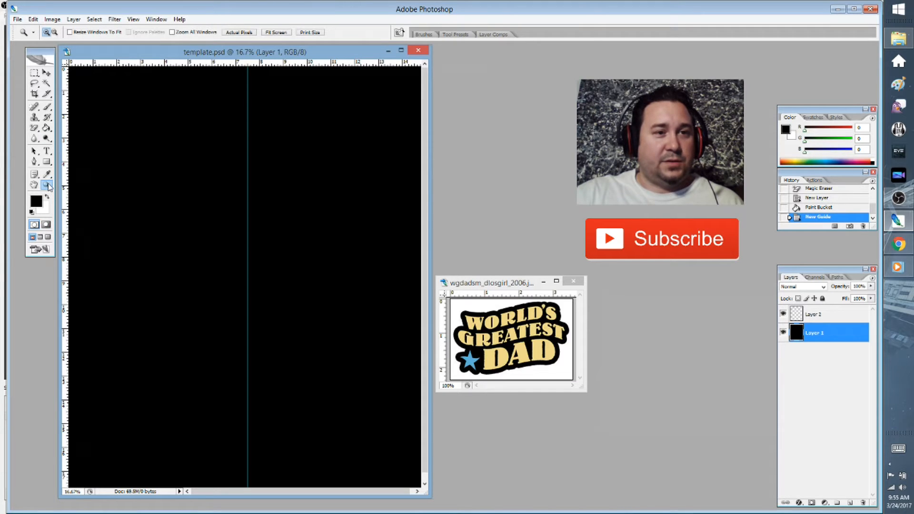
left_click(240, 33)
left_click_drag(303, 492, 240, 486)
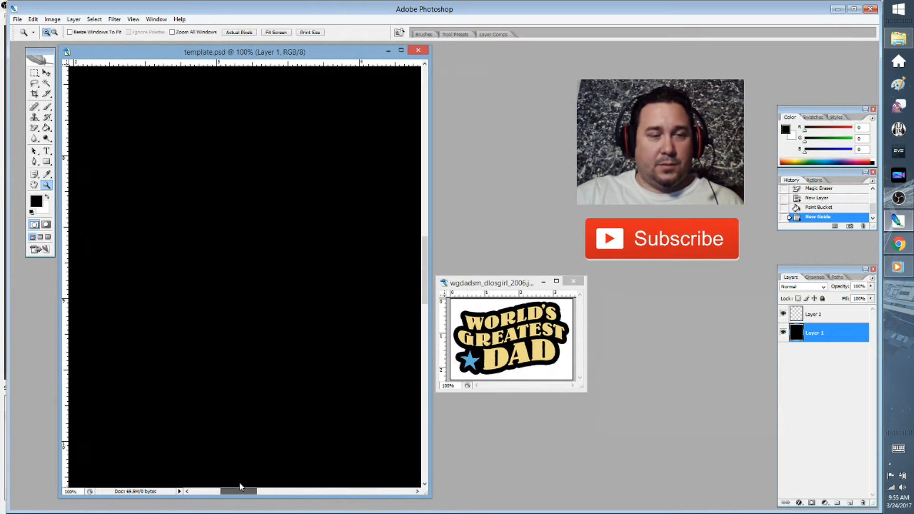
left_click(276, 32)
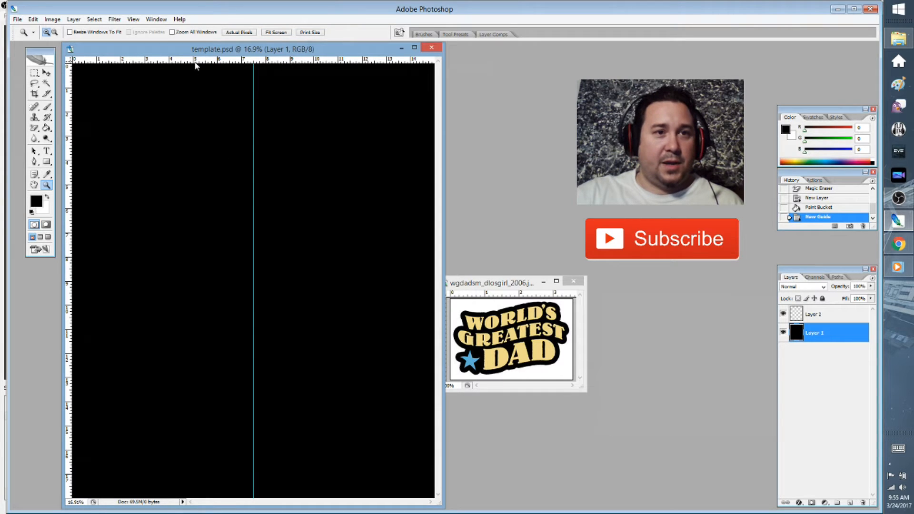
left_click_drag(189, 64, 168, 281)
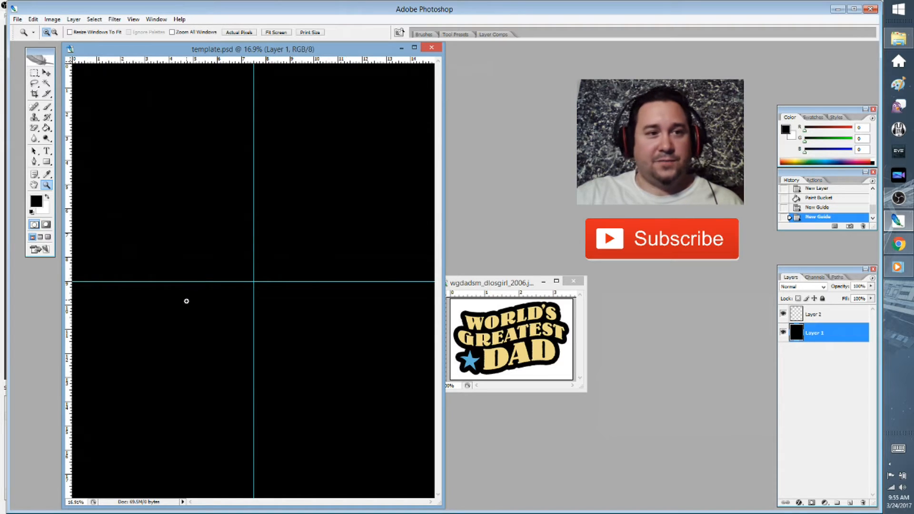
- Swap the foreground color to white and move the wgdadsm_dlosgirl_2006.jpg window clear of the template window
left_click(48, 197)
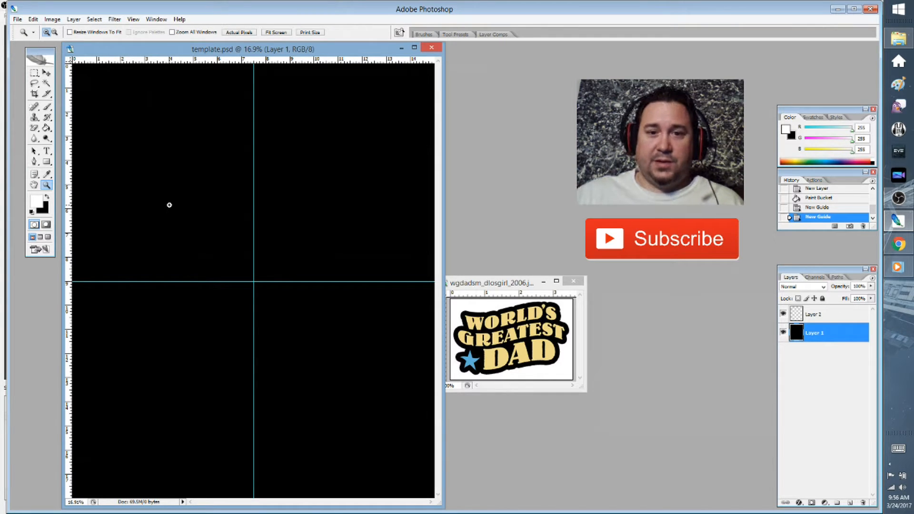
left_click_drag(466, 285, 483, 303)
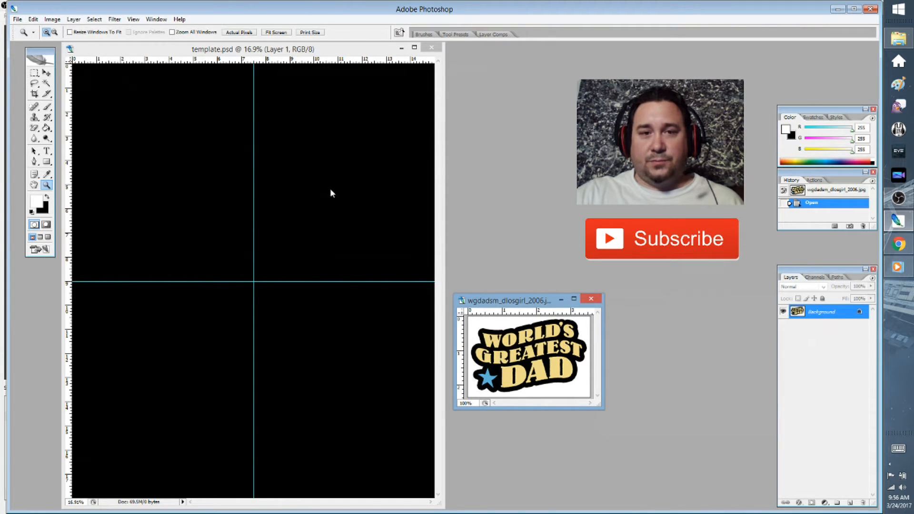
left_click(144, 49)
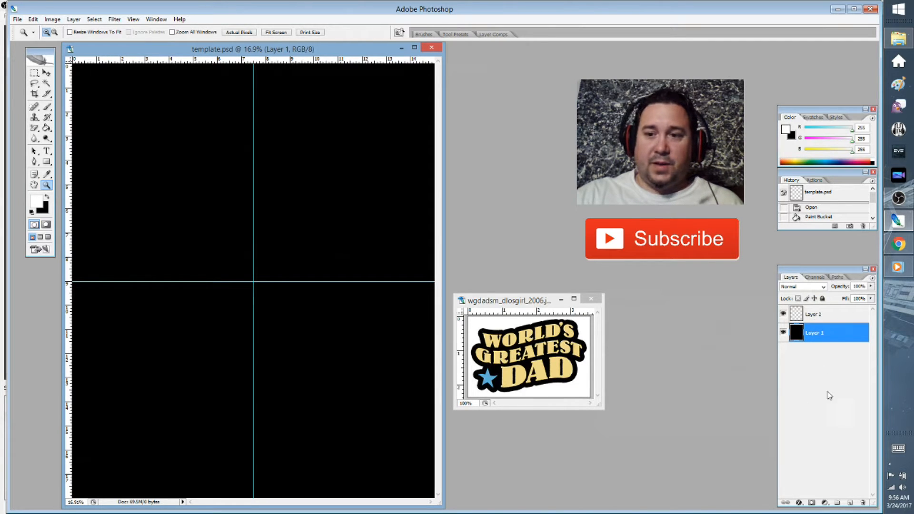
- Reorder the template's two layers and put Layer 2 back above the black Layer 1
left_click(830, 313)
mouse_move(822, 322)
left_mouse_down()
mouse_move(824, 345)
mouse_move(831, 315)
left_mouse_up()
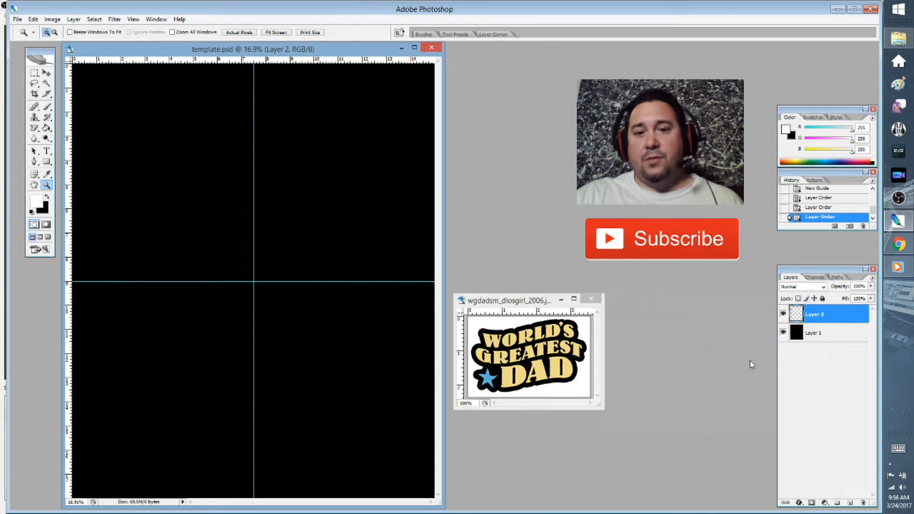
left_click(833, 336)
left_click(831, 322)
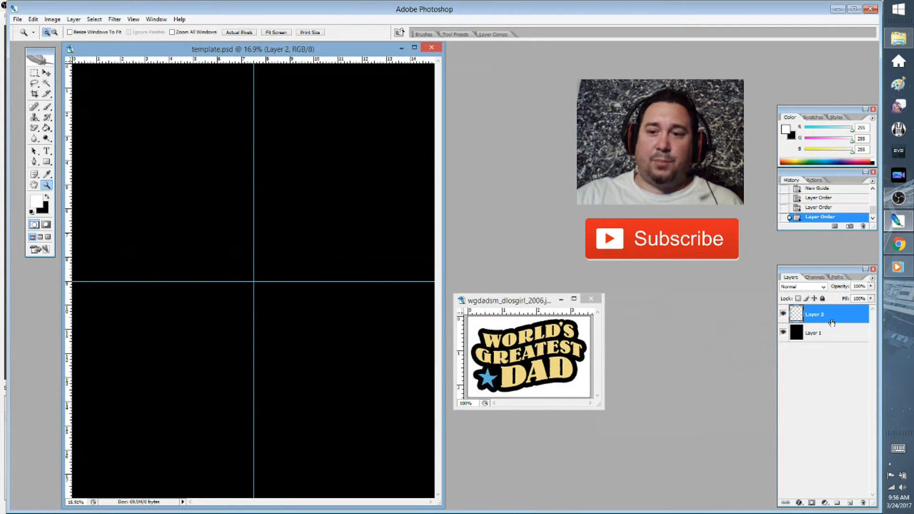
- Toggle the black Layer 1's visibility off and on, and select Layer 2 as the working layer
left_click(782, 333)
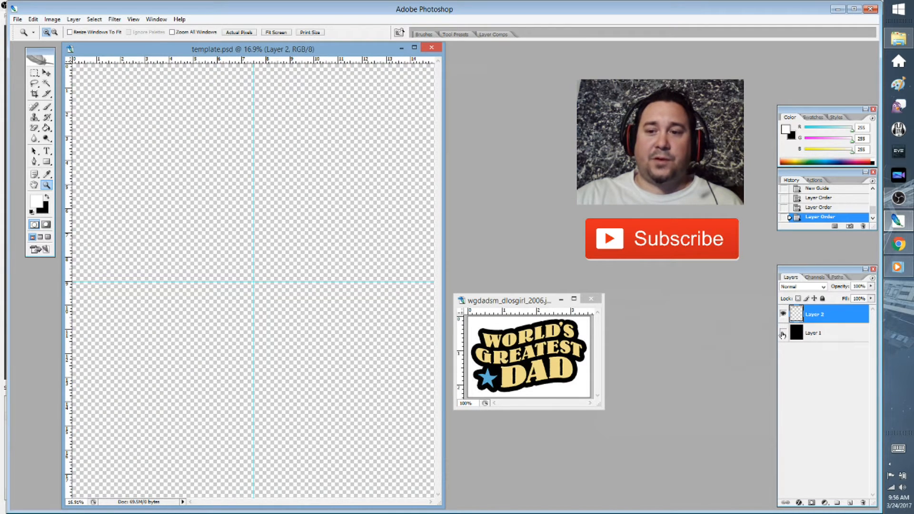
left_click(783, 333)
left_click(822, 340)
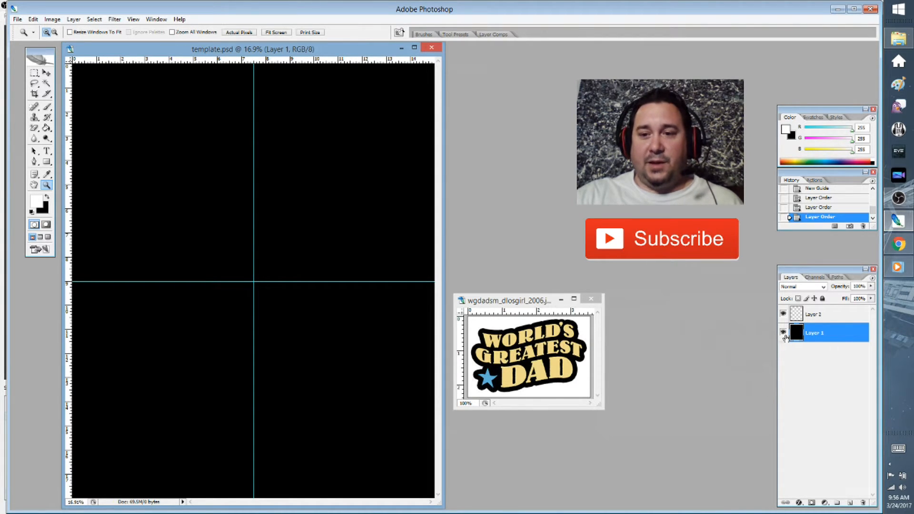
left_click(830, 318)
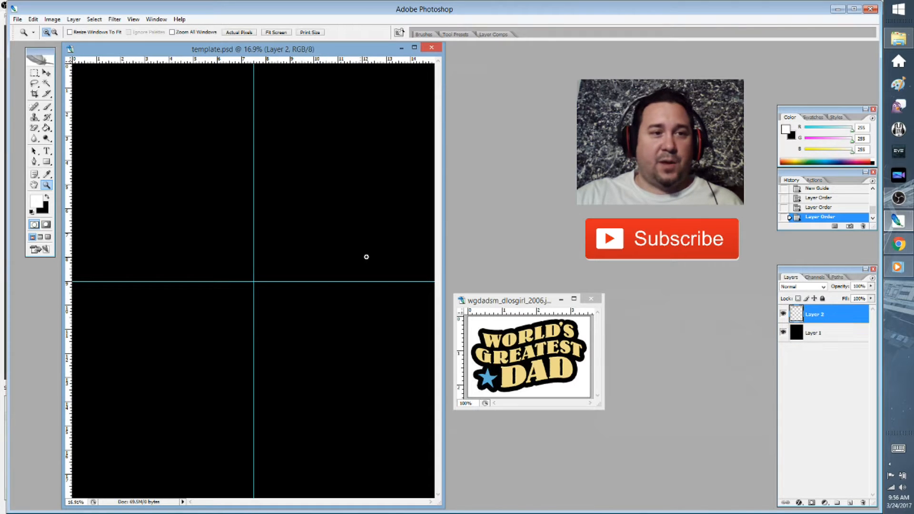
- Start a horizontal text entry on Layer 2 in the upper-left part of the template with the Horizontal Type tool
left_click(48, 152)
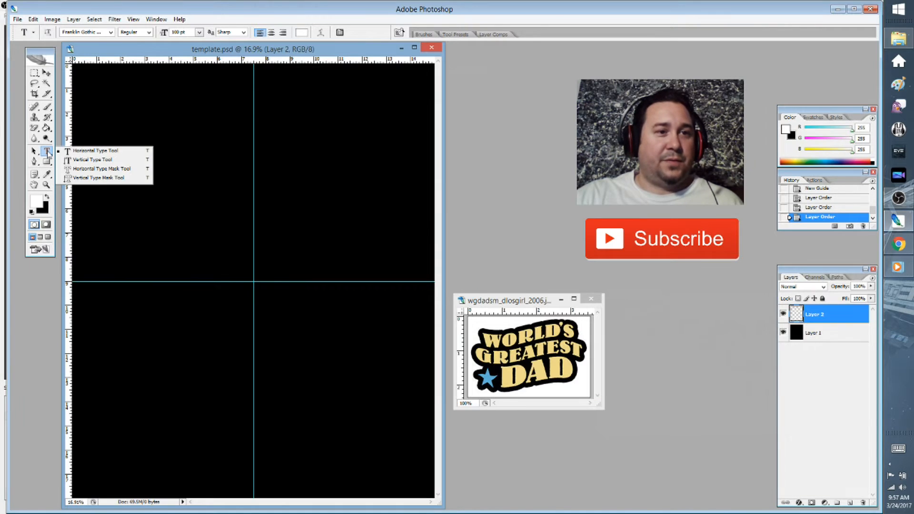
left_click(48, 154)
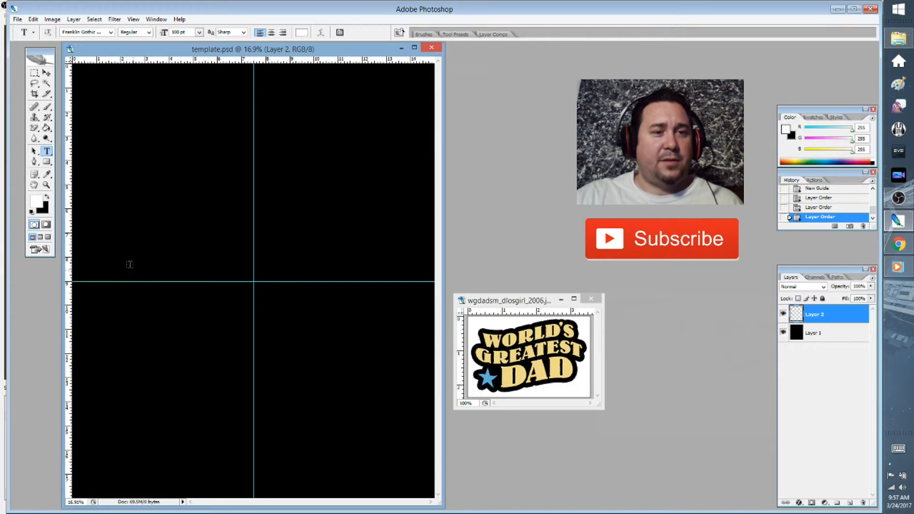
left_click(48, 153)
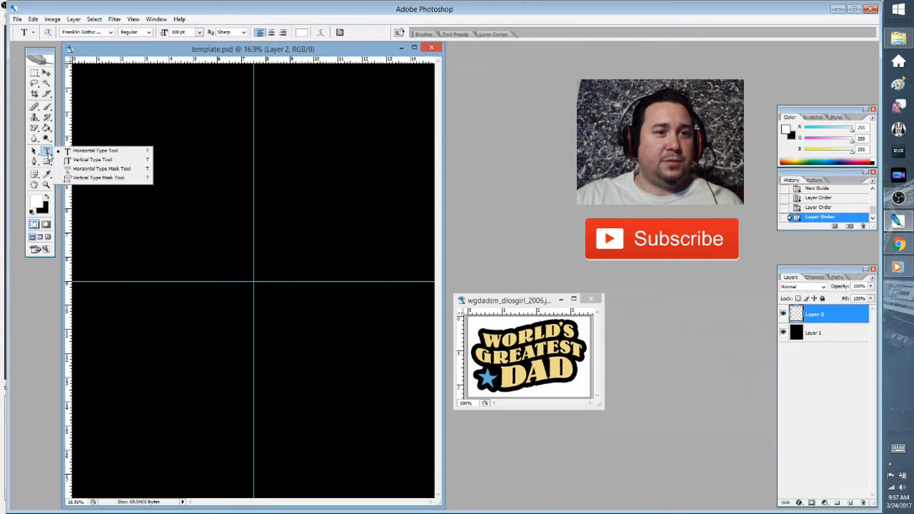
left_click(141, 124)
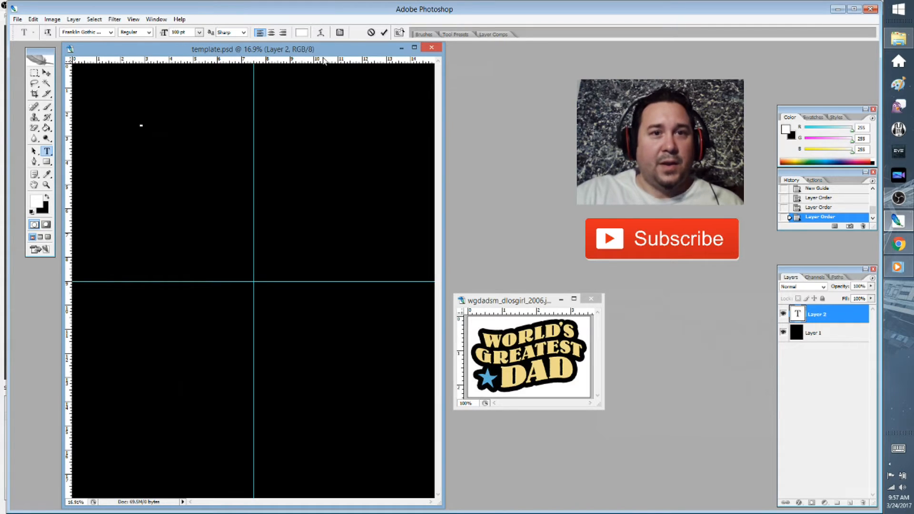
- Show the Character palette, place it beside the World's Greatest Dad image, and view the available font sizes
left_click(339, 32)
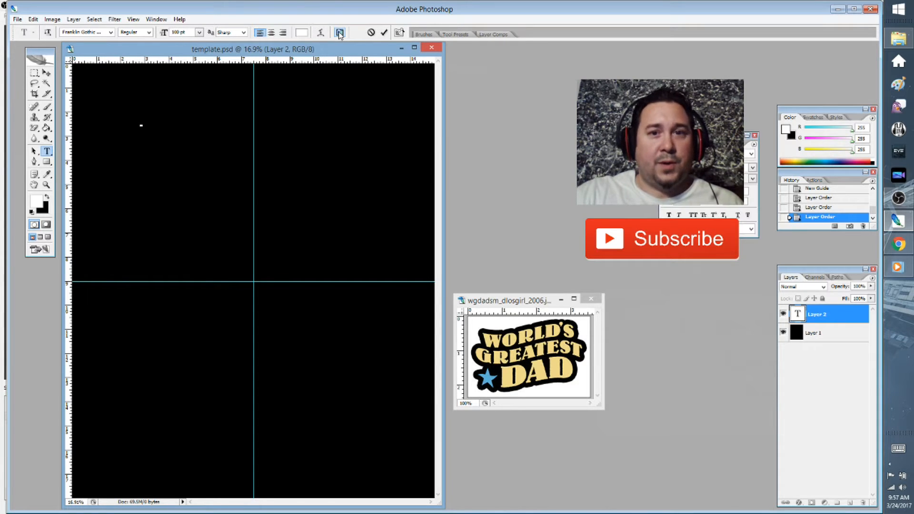
left_click_drag(679, 286, 666, 300)
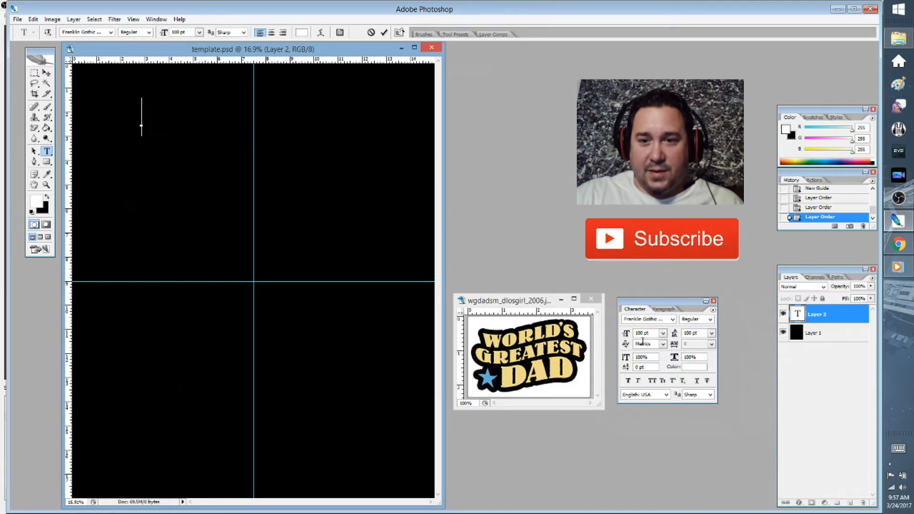
left_click(663, 334)
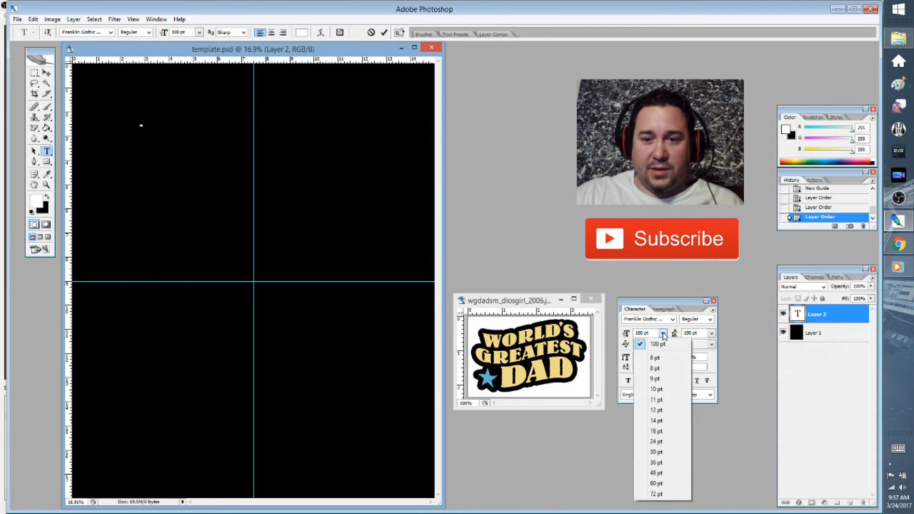
left_click(663, 334)
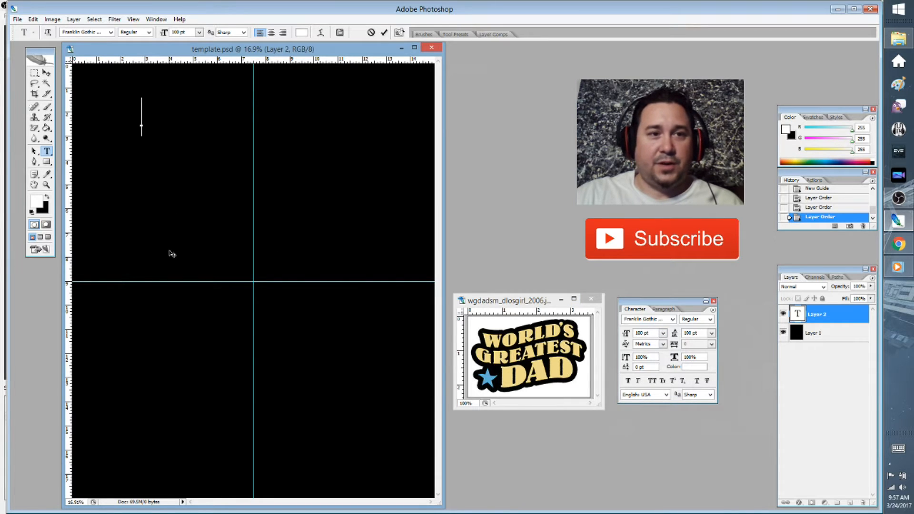
- Move the text insertion point onto the vertical center guide in the upper half and enter WORLD'S as the first line
left_click_drag(174, 251, 274, 276)
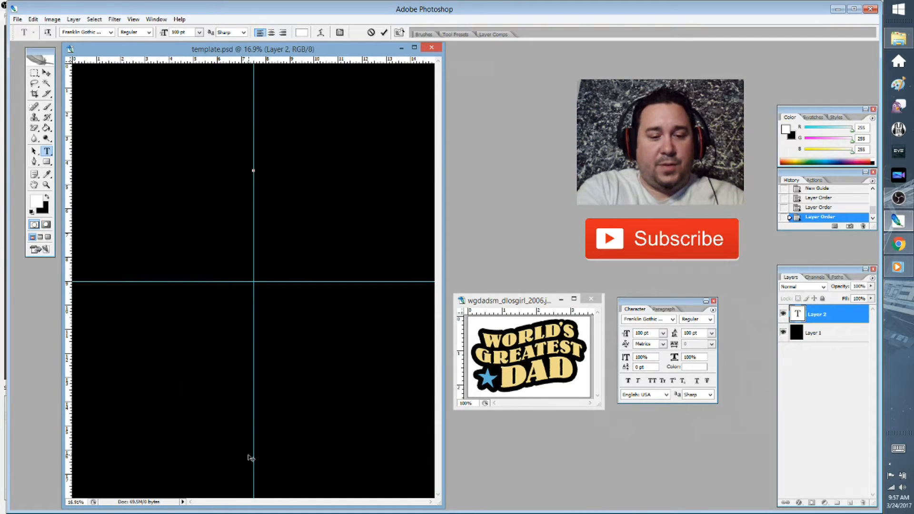
type("WOLRD")
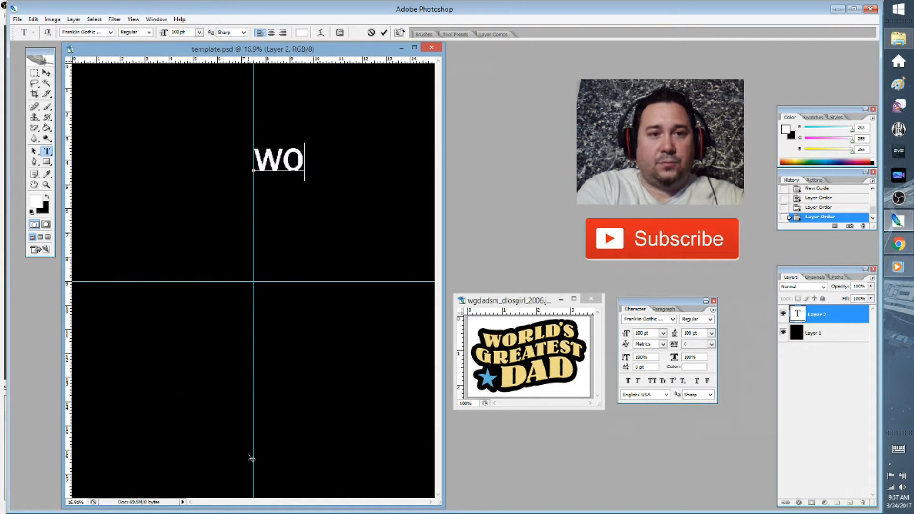
key("BackSpace")
key("BackSpace")
key("BackSpace")
type("R")
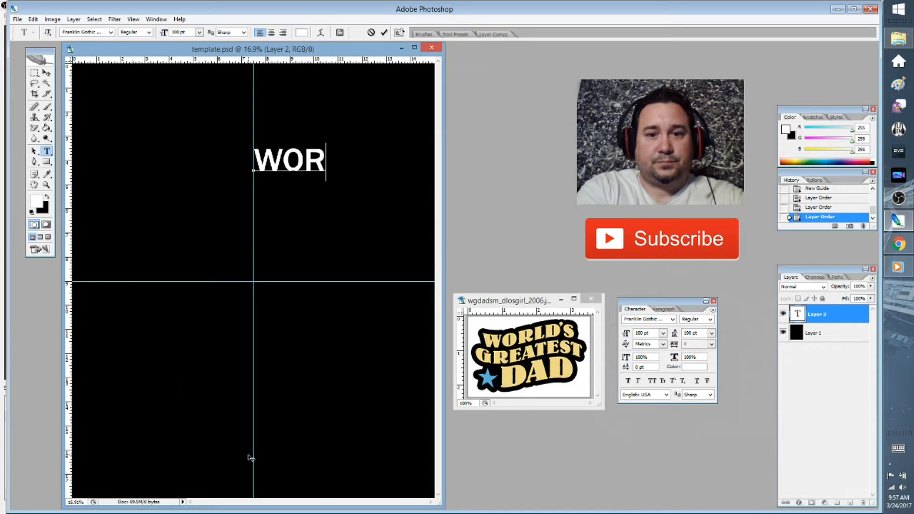
type("LD'S")
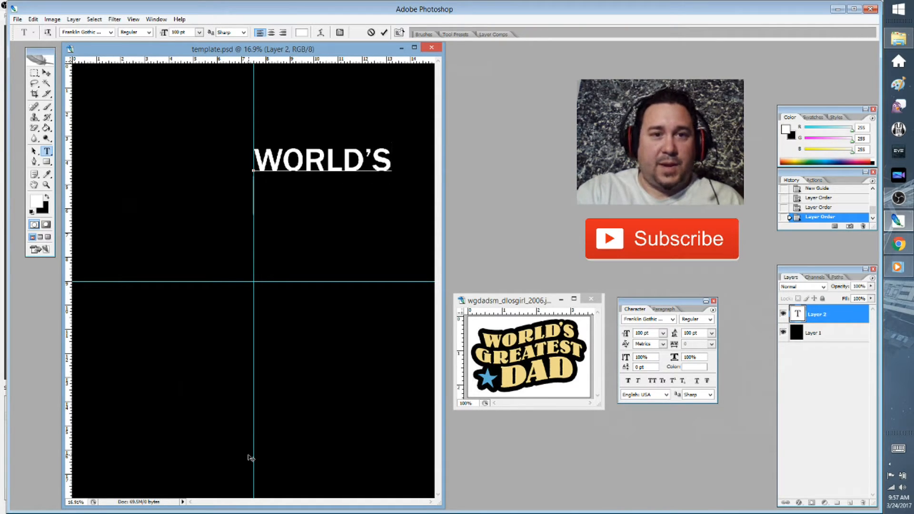
- Add GREATEST as the second line and DAD as the third line of the text
key("Return")
type("GREA")
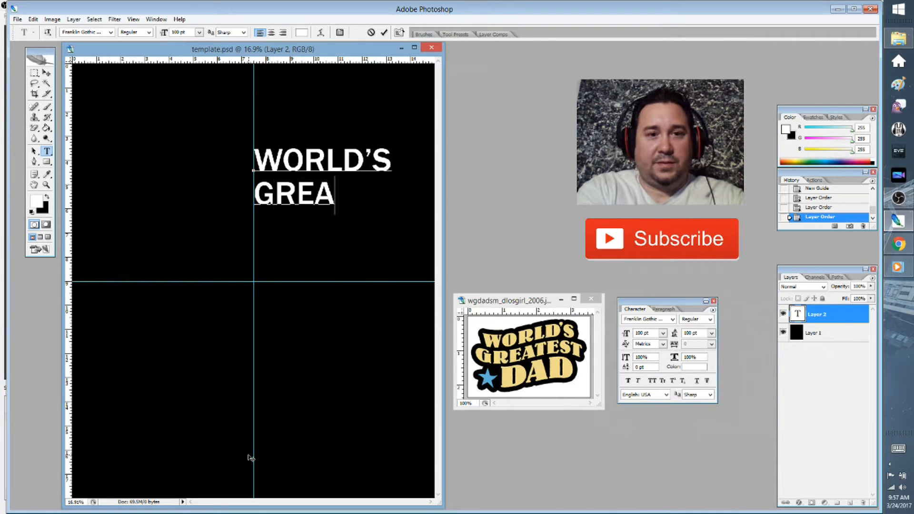
type("TEST")
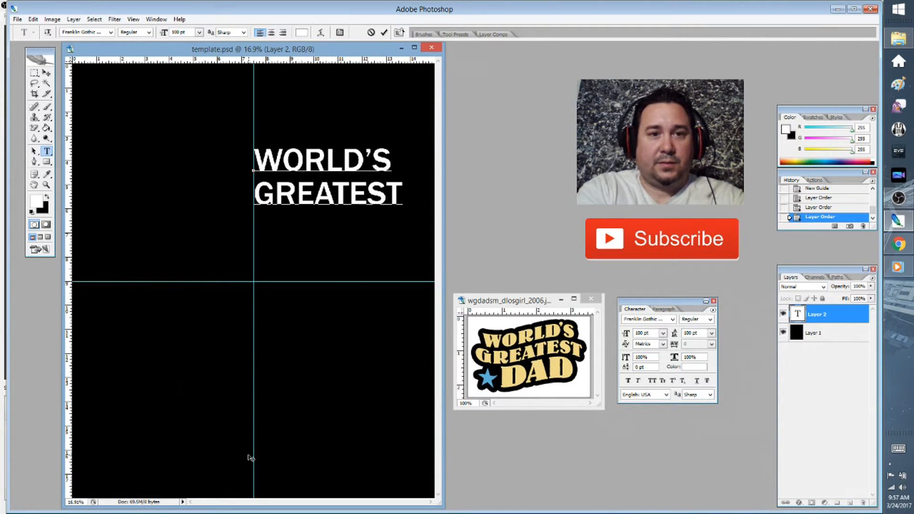
key("Return")
type("DAD")
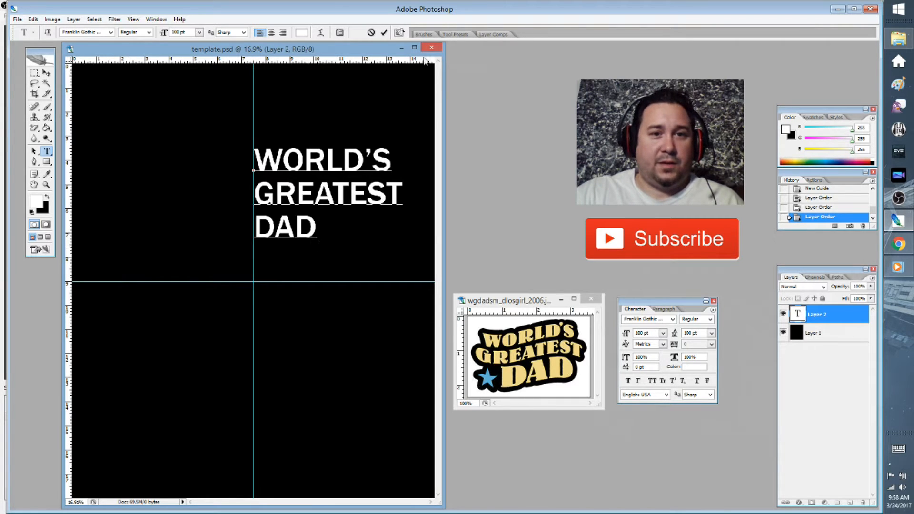
- Center-align all three text lines and move the block so it is centered on the vertical guide
left_click_drag(400, 82, 327, 77)
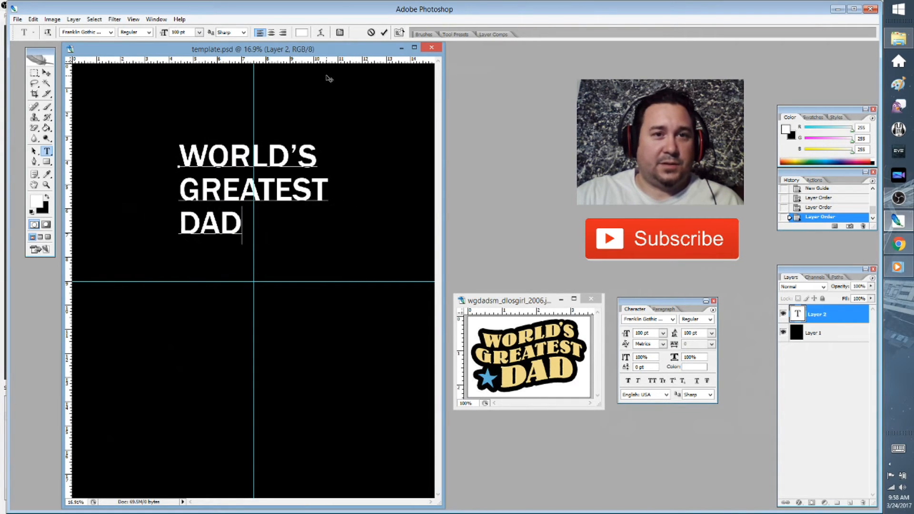
left_click(272, 34)
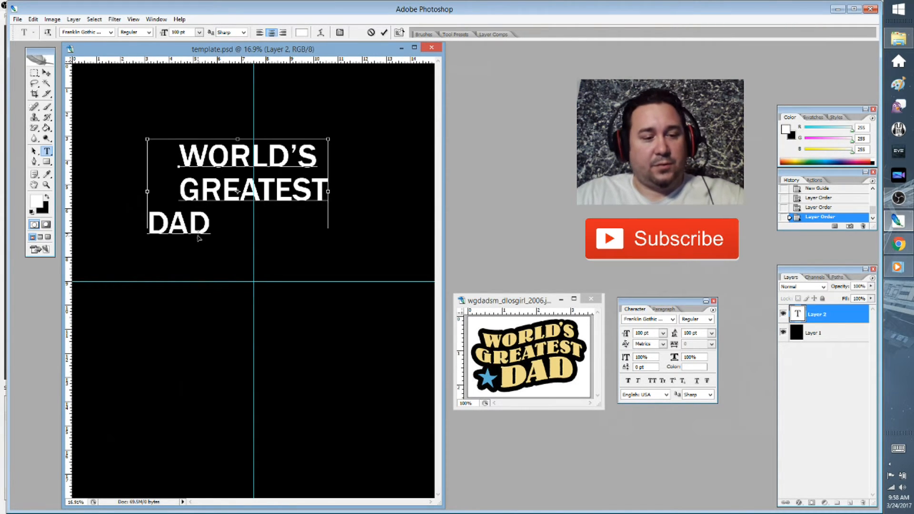
key("ctrl+a")
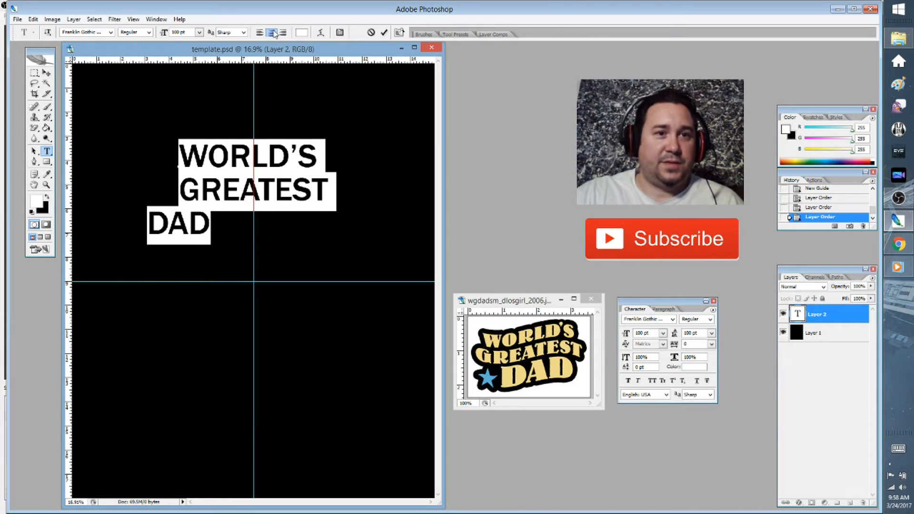
left_click(273, 32)
left_click_drag(215, 118, 244, 131)
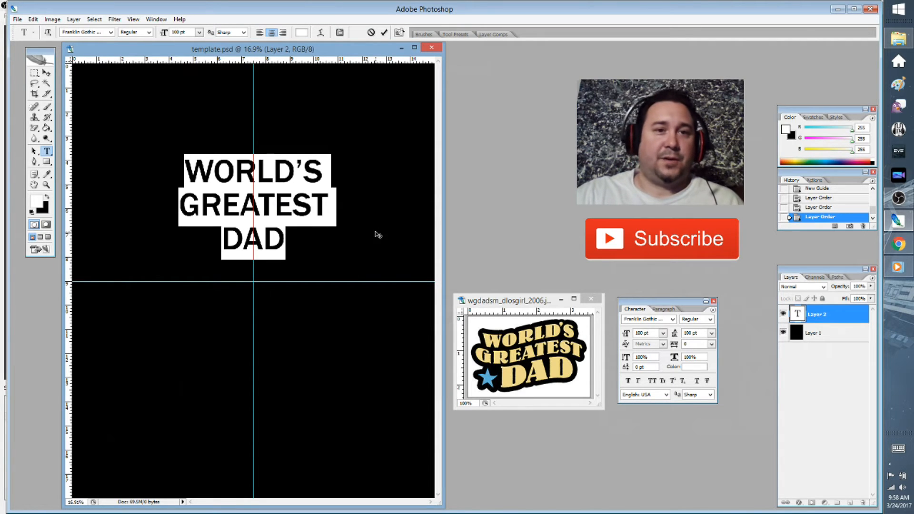
- Set the font of all three lines to 8BIT WONDER and nudge the text block slightly upward
left_click(248, 217)
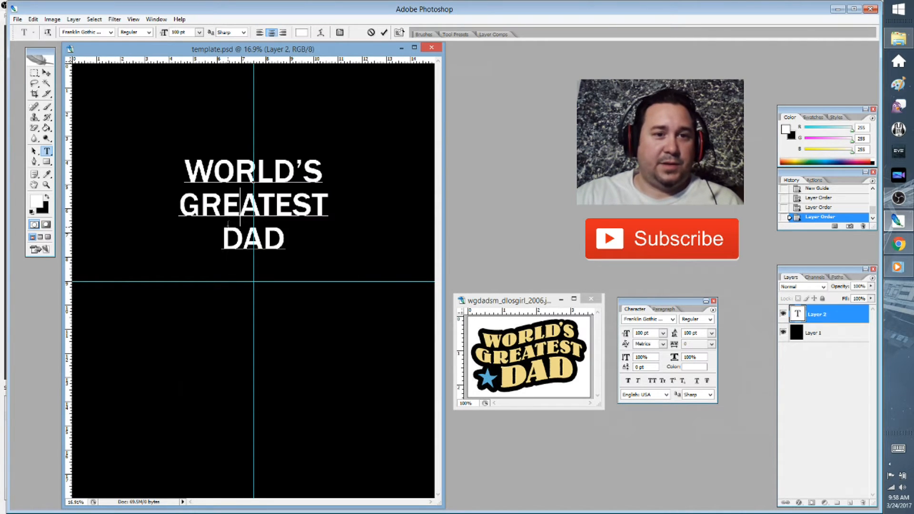
left_click_drag(285, 250, 182, 170)
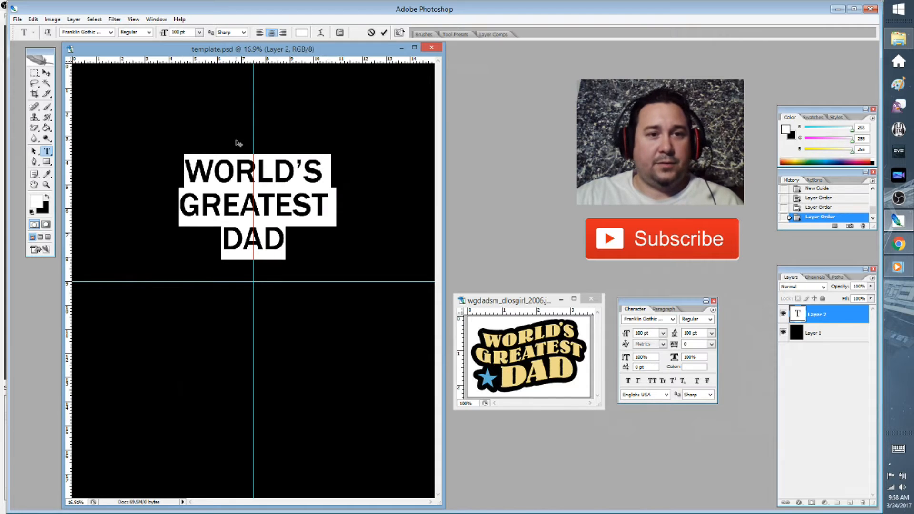
left_click(219, 185)
key("ctrl+a")
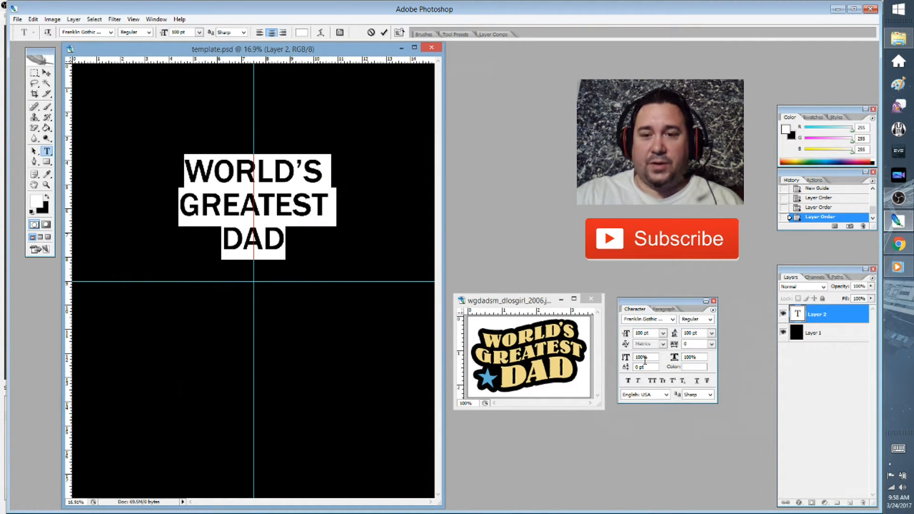
left_click(641, 320)
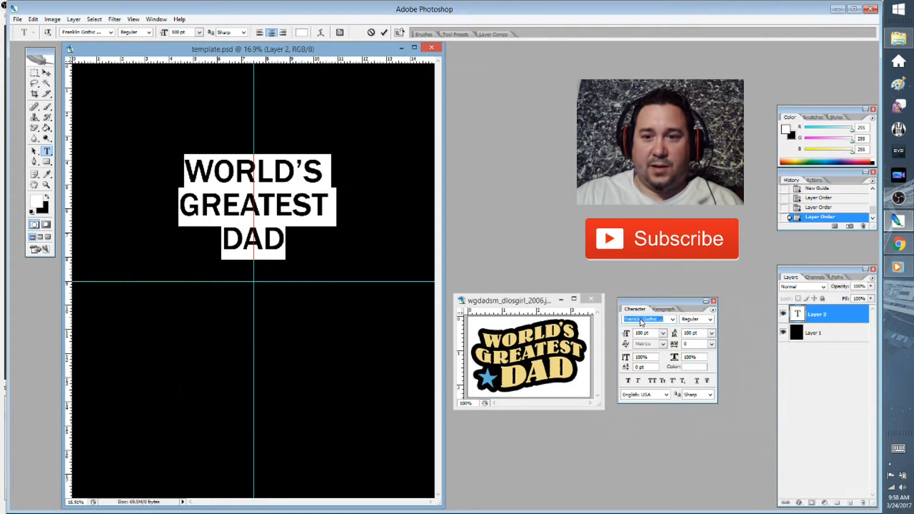
left_click(672, 318)
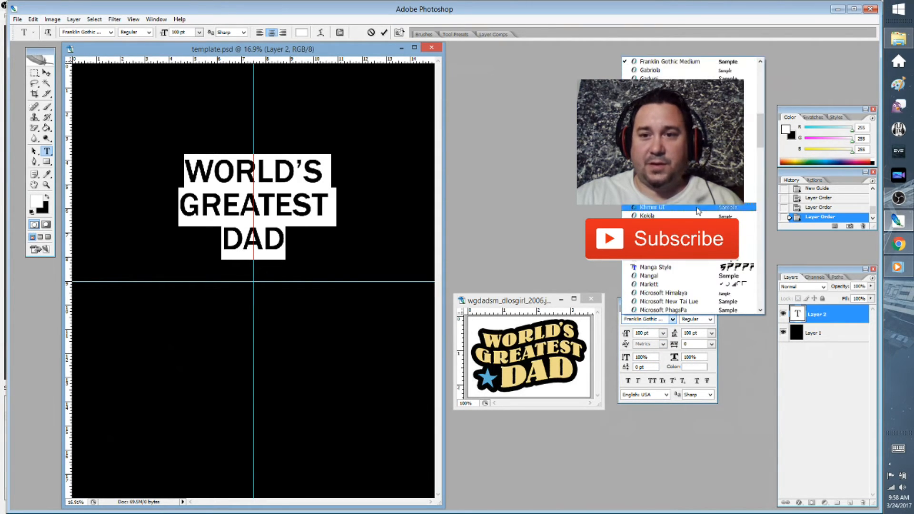
scroll(667, 209, "down", 15)
scroll(662, 208, "down", 15)
scroll(661, 208, "down", 15)
scroll(674, 264, "up", 15)
scroll(672, 264, "up", 15)
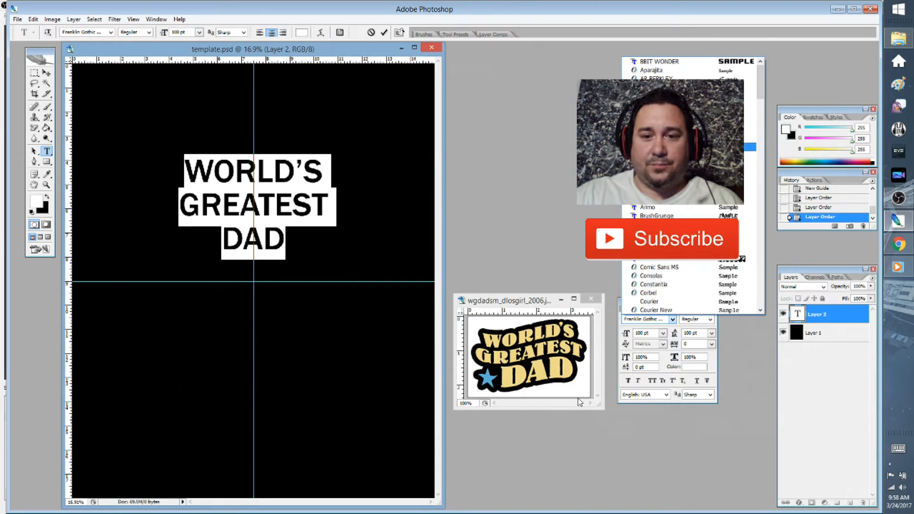
left_click(651, 62)
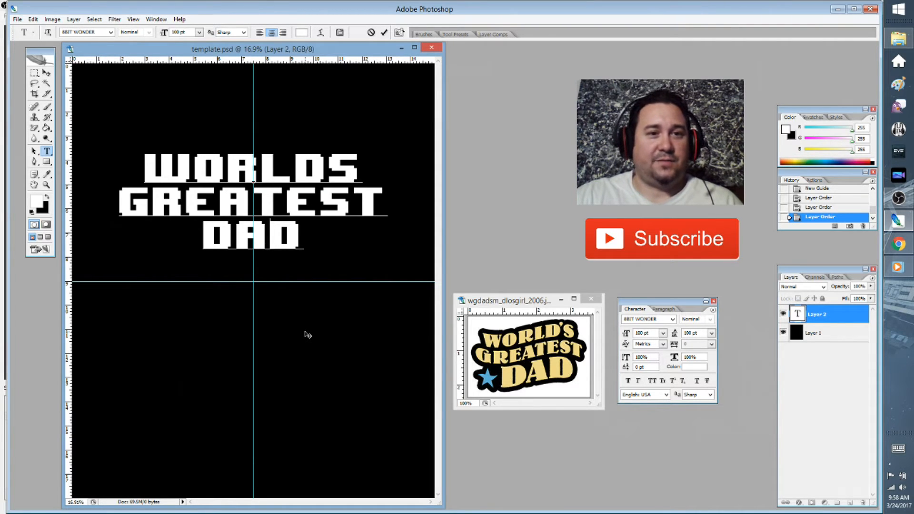
left_click_drag(307, 333, 307, 327)
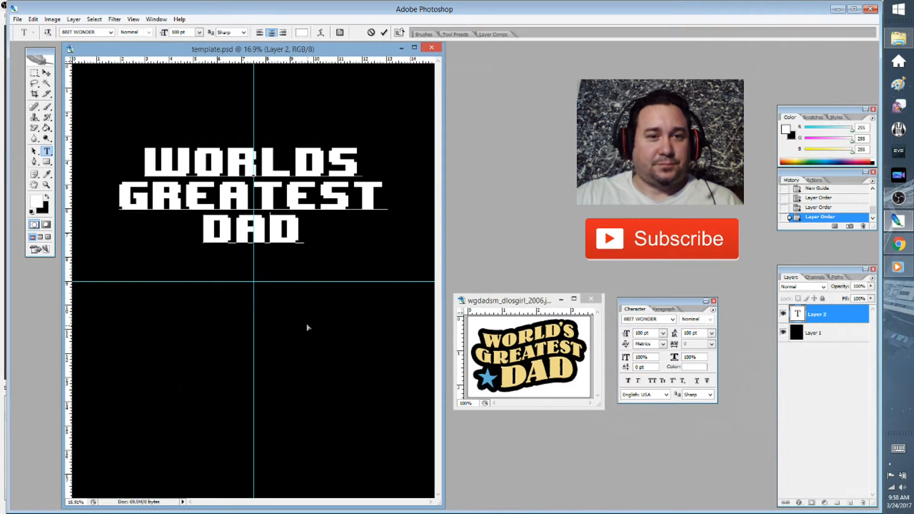
left_click(638, 319)
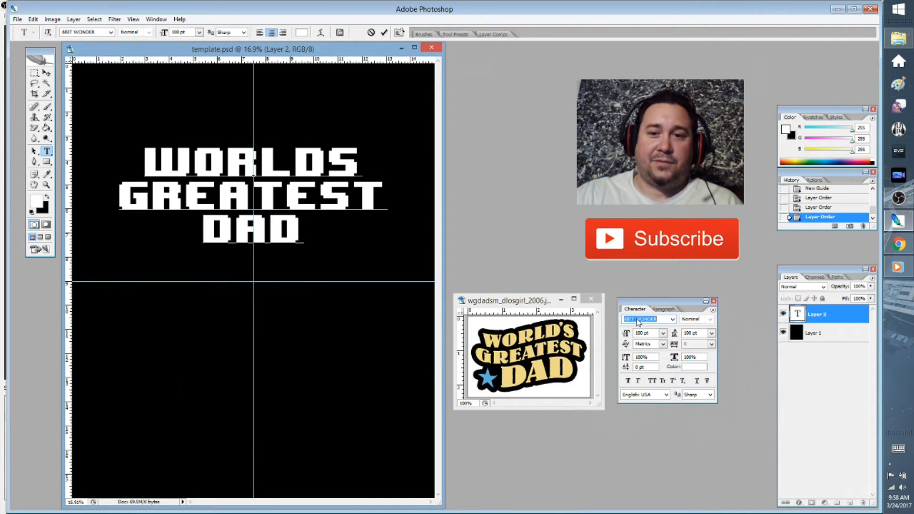
key("Down")
key("Down")
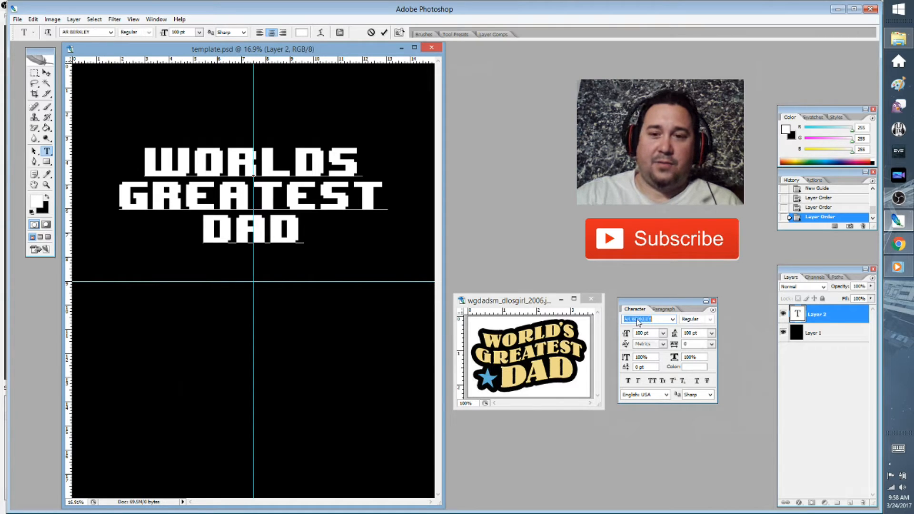
key("Down")
key("Down")
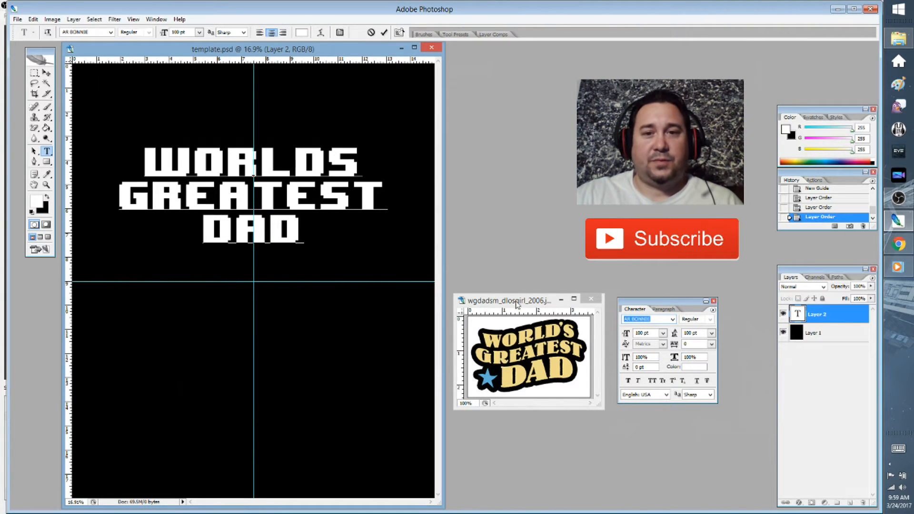
key("Escape")
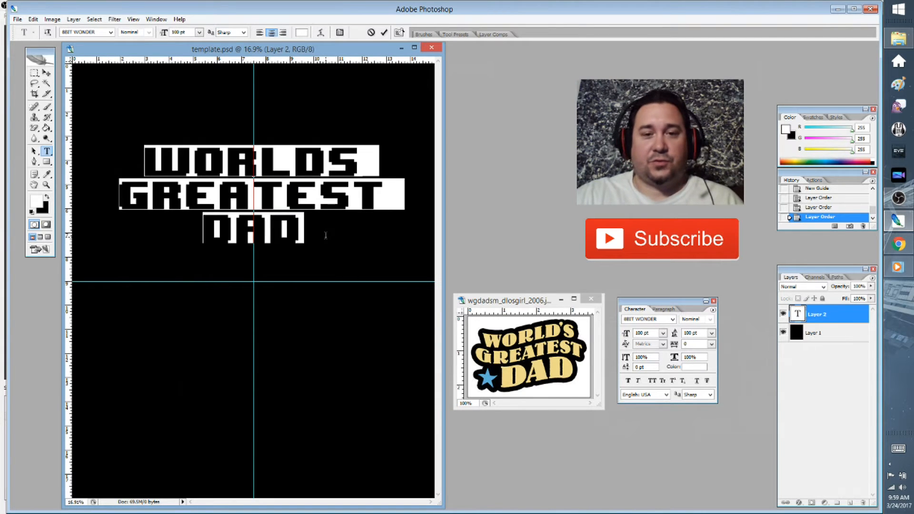
- Try successive fonts from the font list on the whole three-line text, ending on DejaVu Sans
left_click(629, 320)
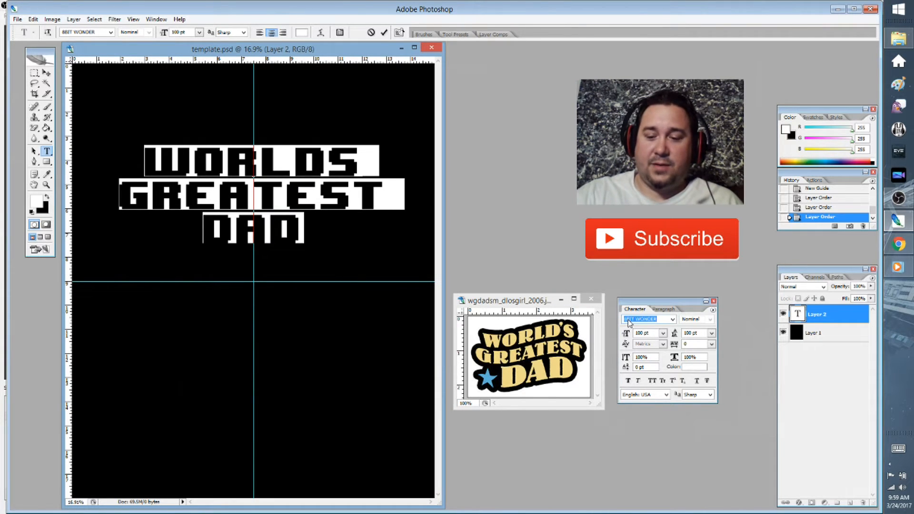
key("Down")
key("Down")
key("Down")
key("Down")
key("Down")
key("Down")
key("Down")
key("Down")
key("Down")
key("Down")
key("Down")
key("Down")
key("Down")
key("Down")
key("Down")
key("Down")
key("Down")
key("Down")
key("Down")
key("Down")
key("Down")
key("Down")
key("Down")
key("Down")
key("Down")
key("Down")
key("Down")
key("Down")
key("Down")
key("Down")
key("Down")
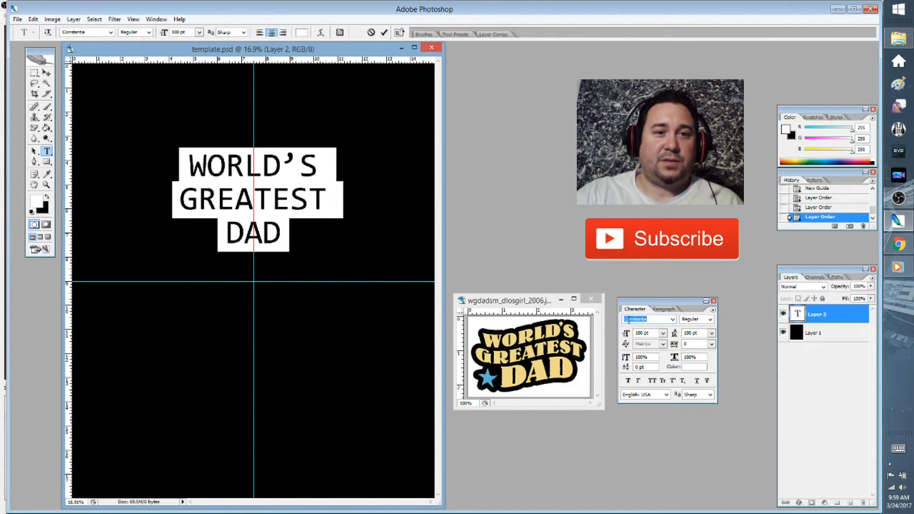
key("Down")
key("Down")
key("Down")
key("Down")
key("Down")
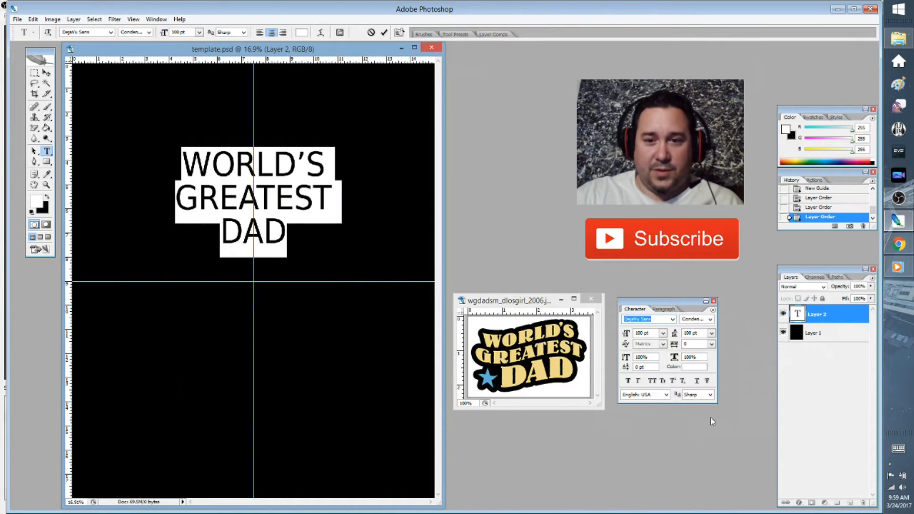
- Try faux bold and faux italic on the DejaVu Sans text, switching each one off again
left_click(628, 381)
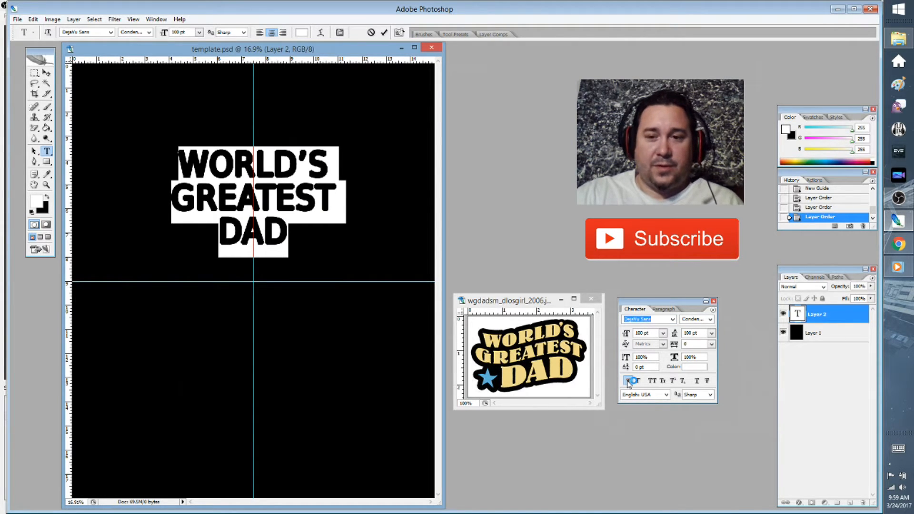
left_click(628, 382)
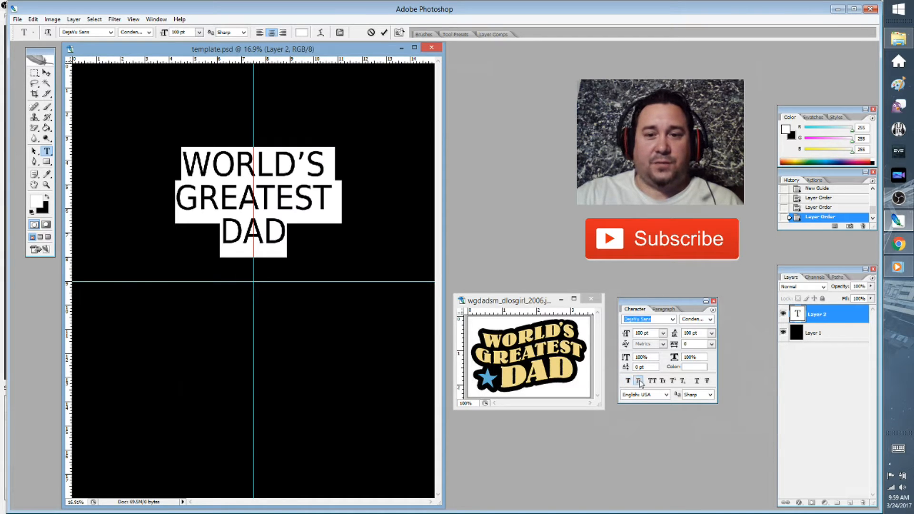
left_click(639, 382)
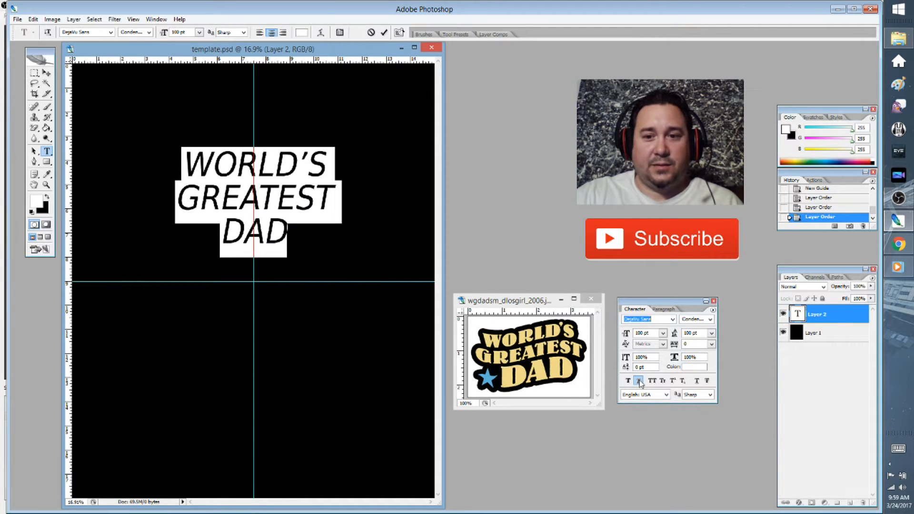
left_click(639, 381)
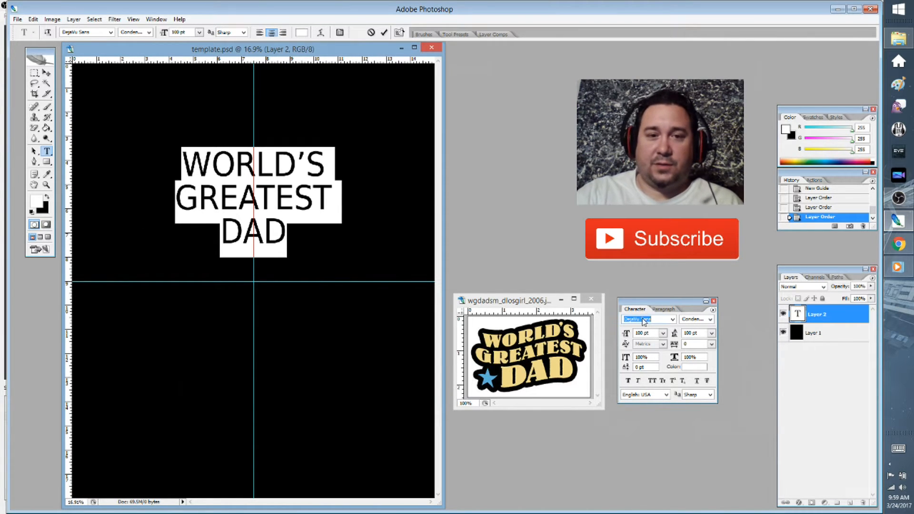
- Step the three-line text's font back through Courier New and Arimo to 8BIT WONDER
key("Down")
key("Down")
key("Down")
key("Down")
key("Down")
key("Down")
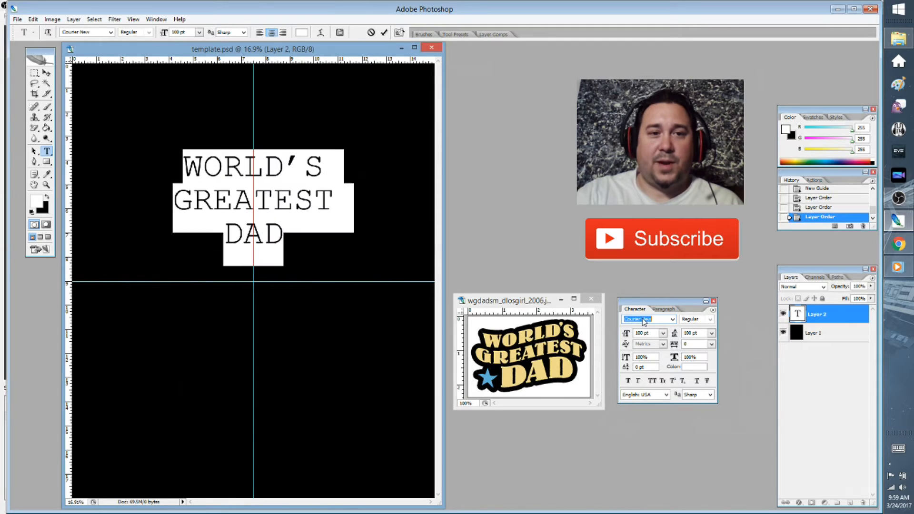
key("Down")
key("Down")
key("Down")
key("Down")
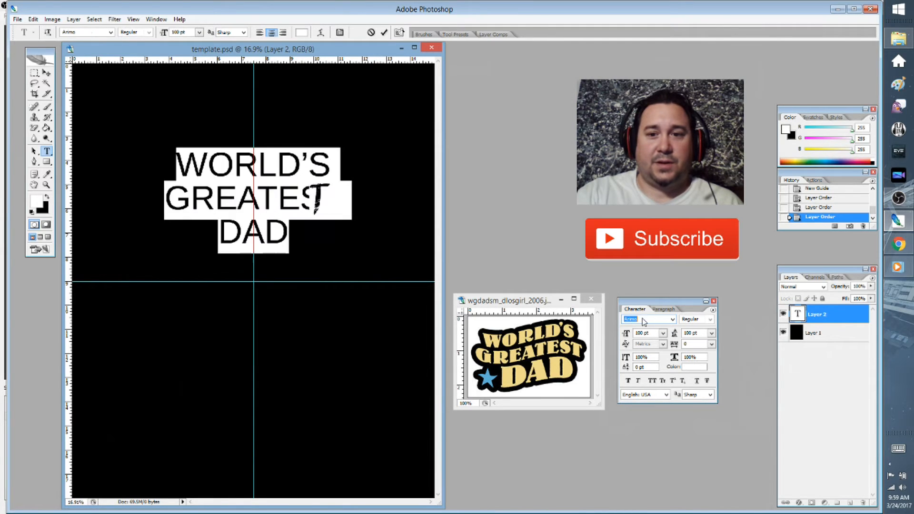
key("Down")
key("Down")
key("Down")
key("Down")
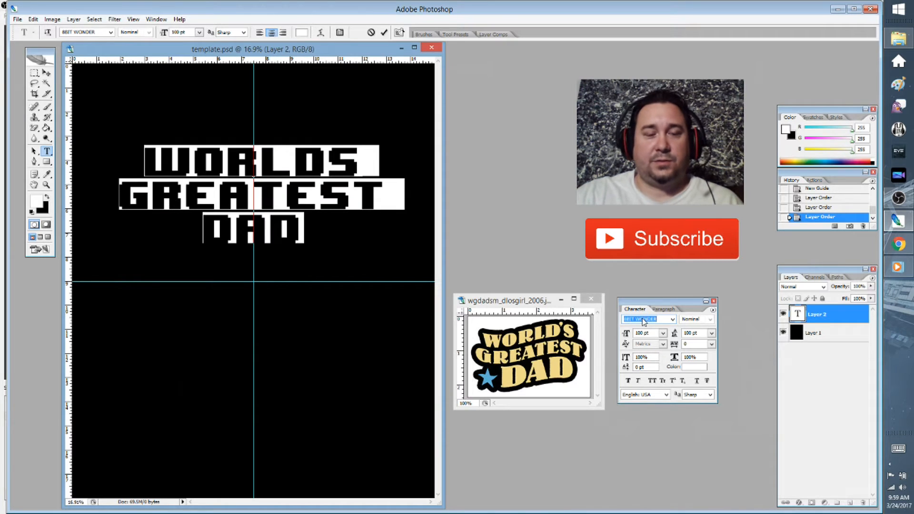
- Move the three-line text block a little higher along the vertical guide and place the text cursor in its first line
left_click_drag(334, 267, 331, 248)
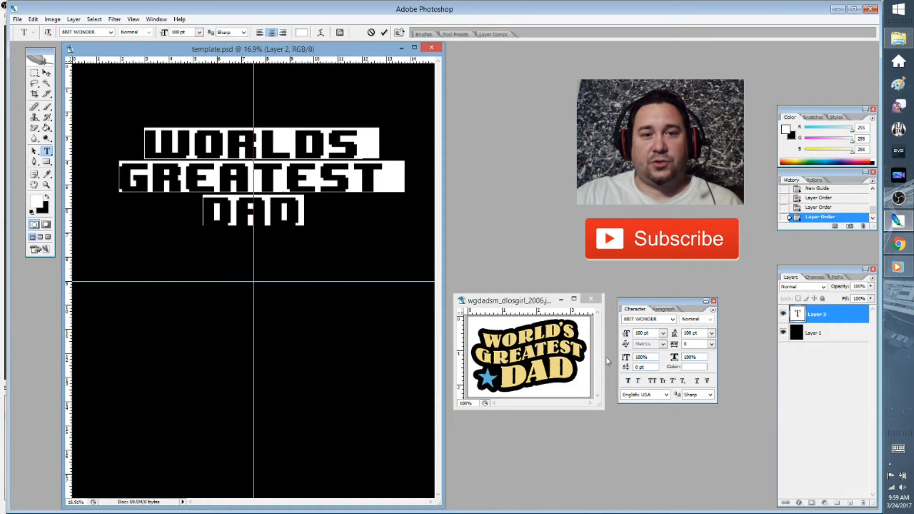
left_click(318, 139)
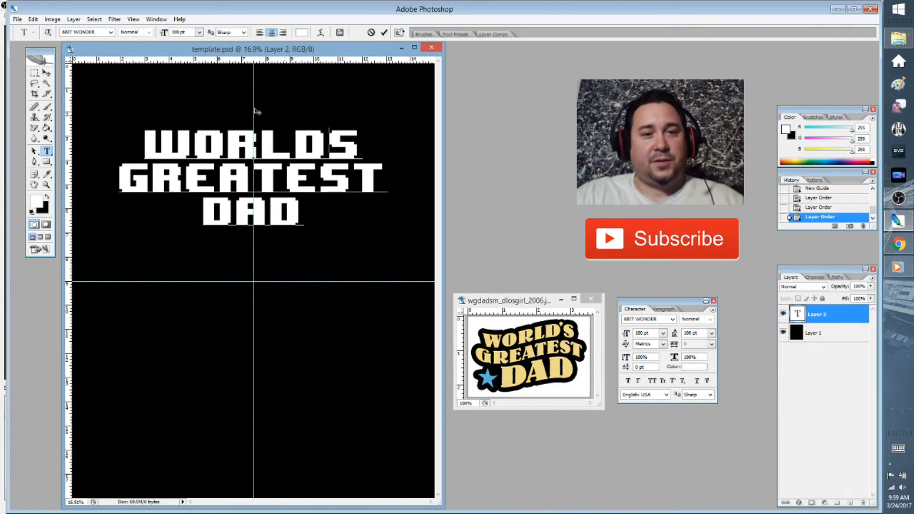
- Set the font size of the whole three-line text to 120 pt and commit the text layer
mouse_move(296, 260)
left_mouse_down()
mouse_move(297, 244)
mouse_move(300, 259)
left_mouse_up()
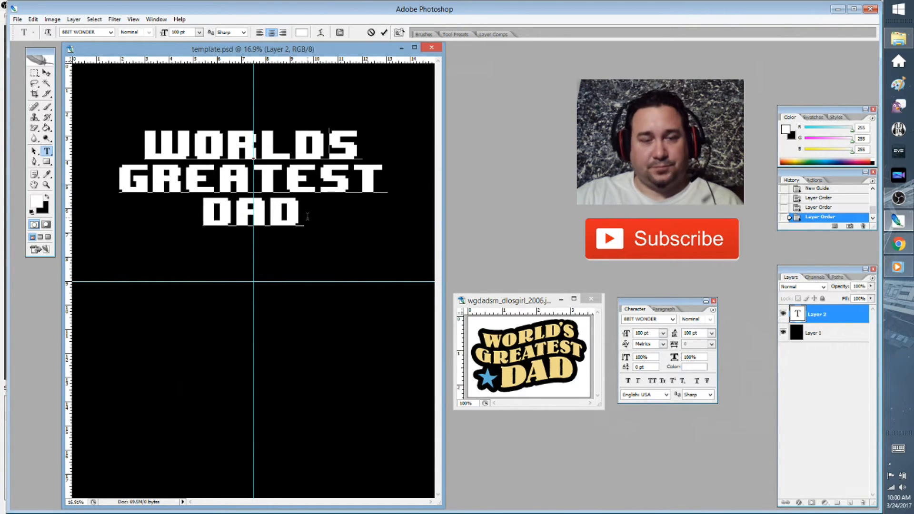
key("ctrl+a")
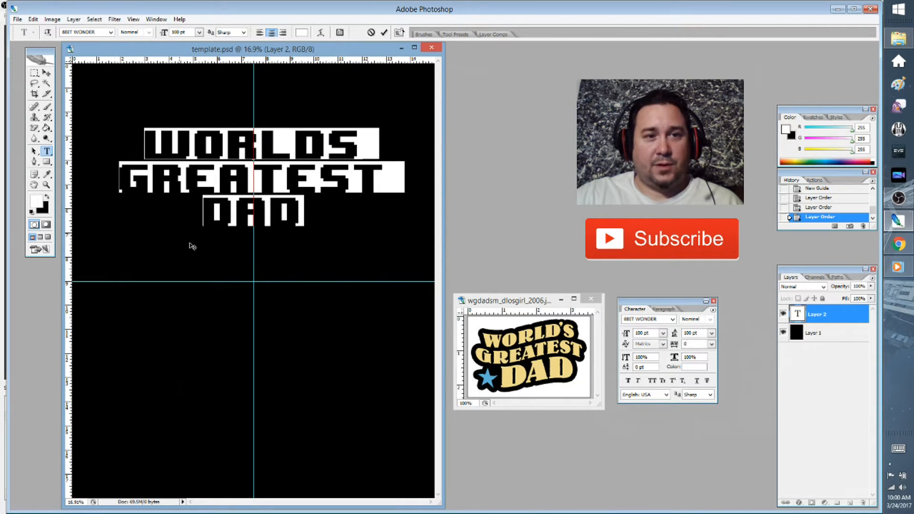
left_click_drag(644, 333, 622, 337)
type("120")
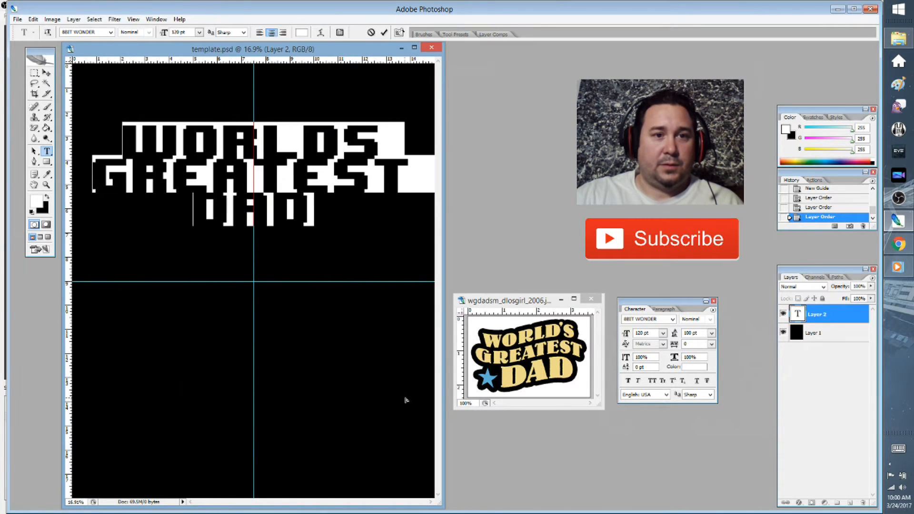
left_click(384, 33)
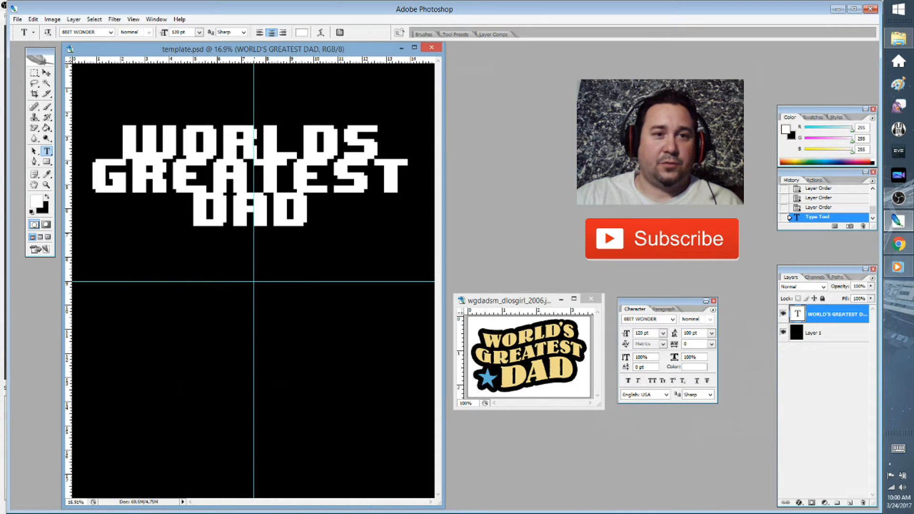
- Add a separate WORLDS text layer in the lower half of the canvas, centred on the vertical guide
left_click(159, 375)
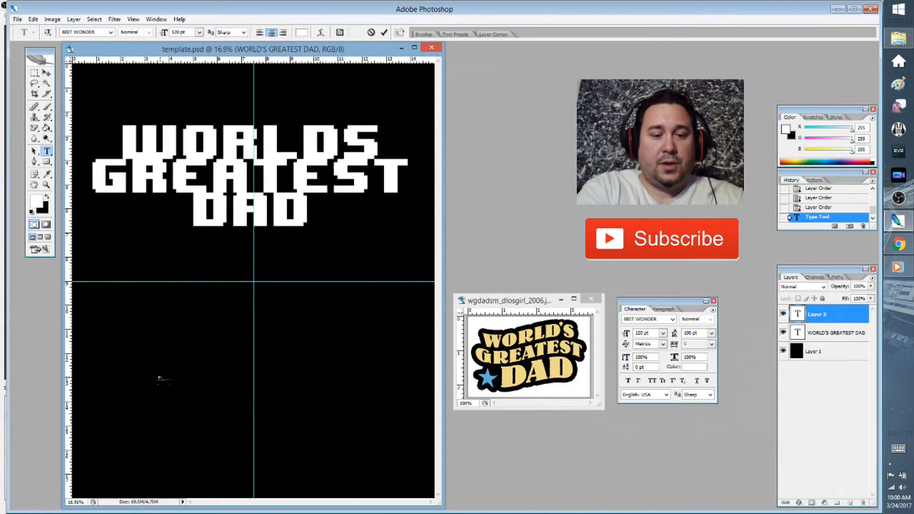
type("WORLD")
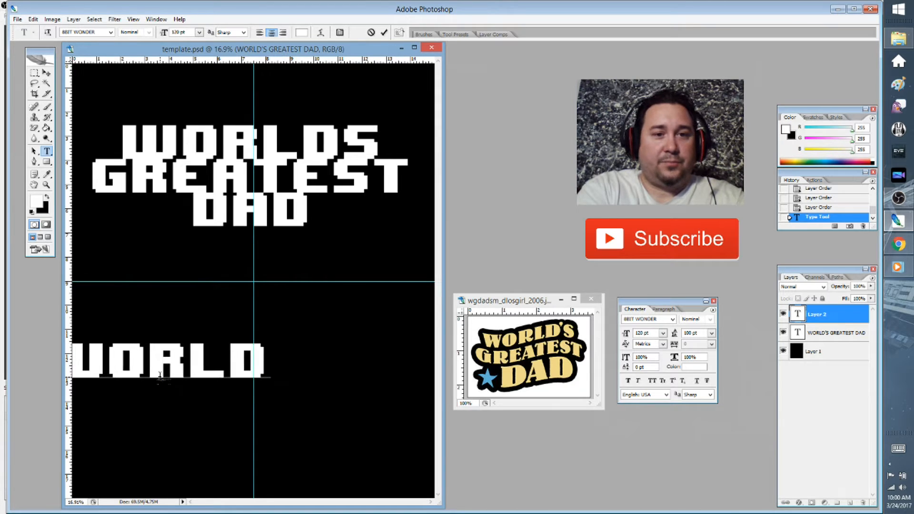
type("S")
left_click_drag(138, 419, 229, 396)
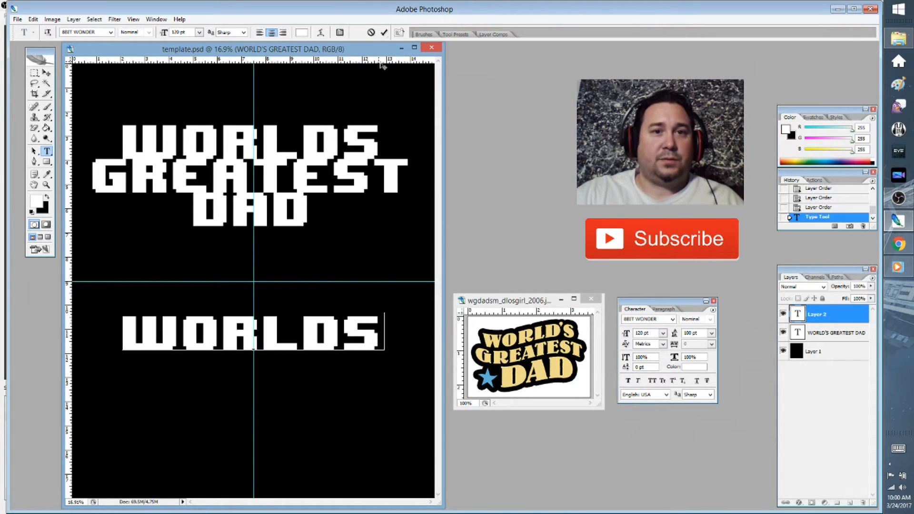
left_click(384, 32)
- Add a separate GREATEST text layer below the lower WORLDS line, centred on the vertical guide
left_click(118, 442)
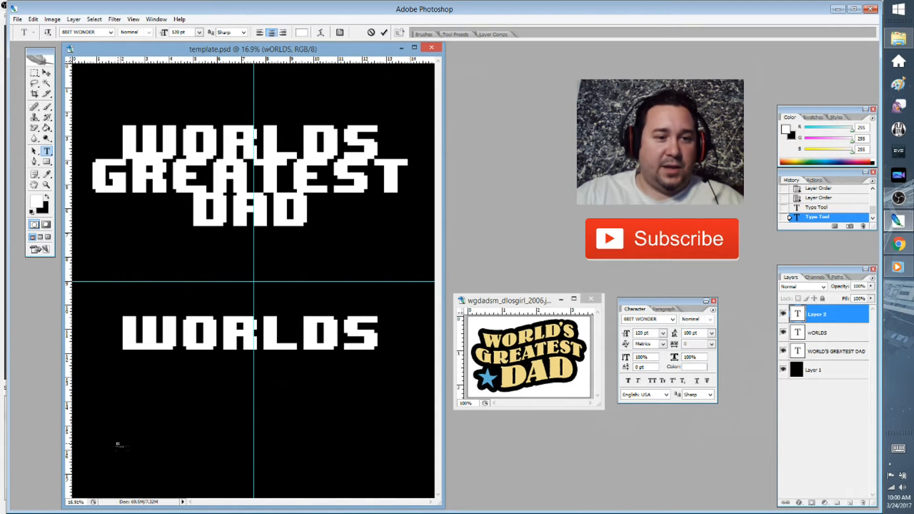
type("GREA")
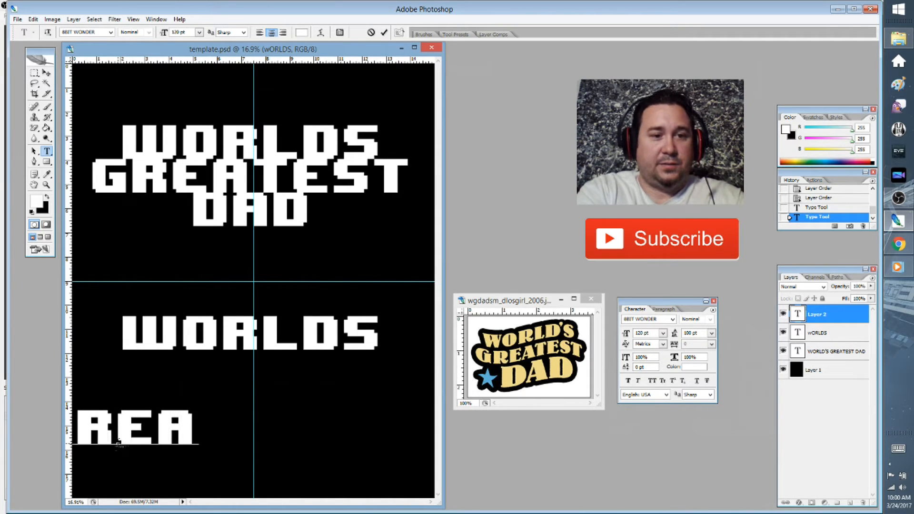
type("TEST")
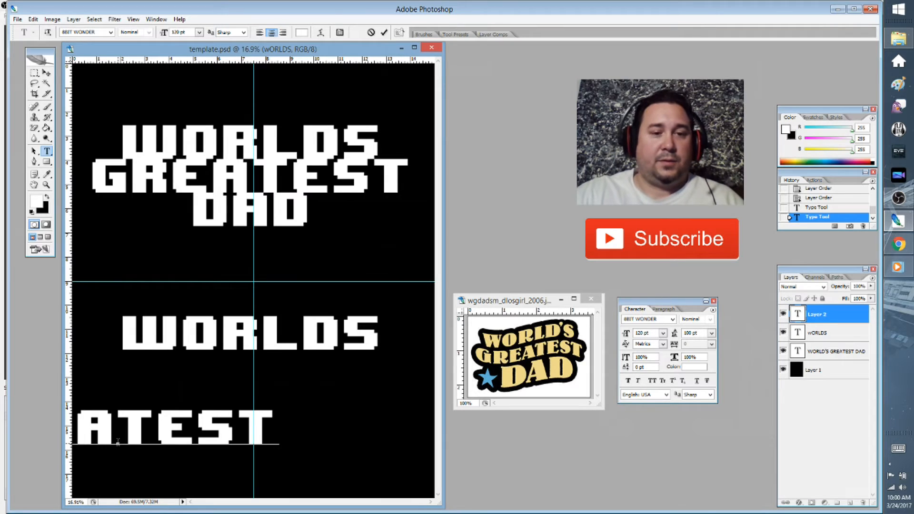
left_click_drag(289, 292, 421, 258)
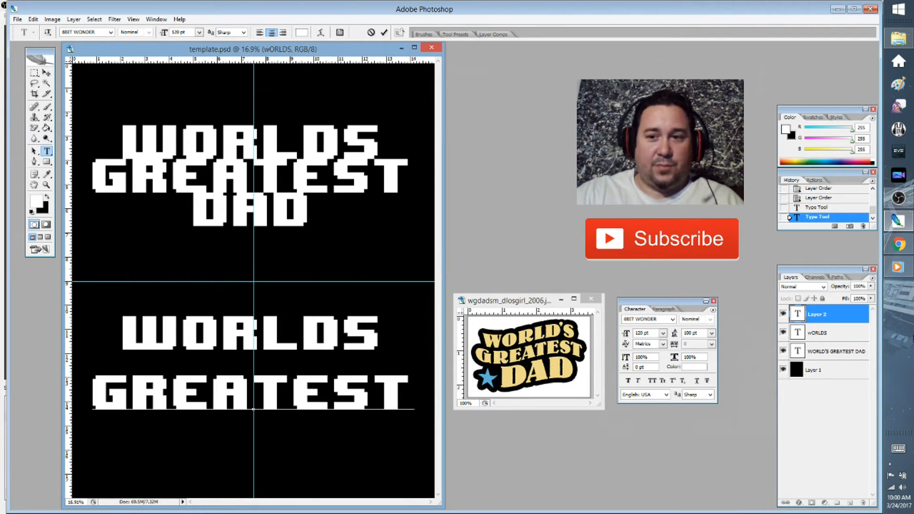
left_click(383, 31)
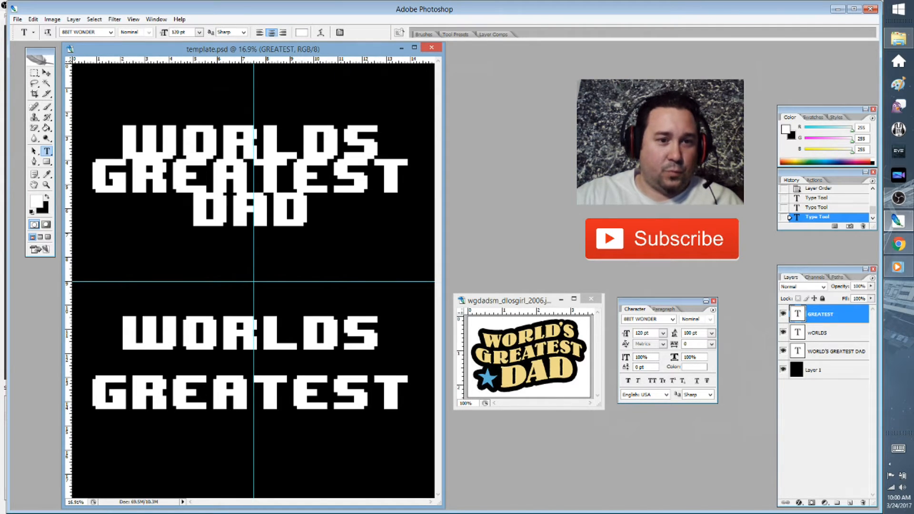
- Move the separate WORLDS line up towards the horizontal guide and bring the GREATEST line up closer beneath it
left_click(243, 336)
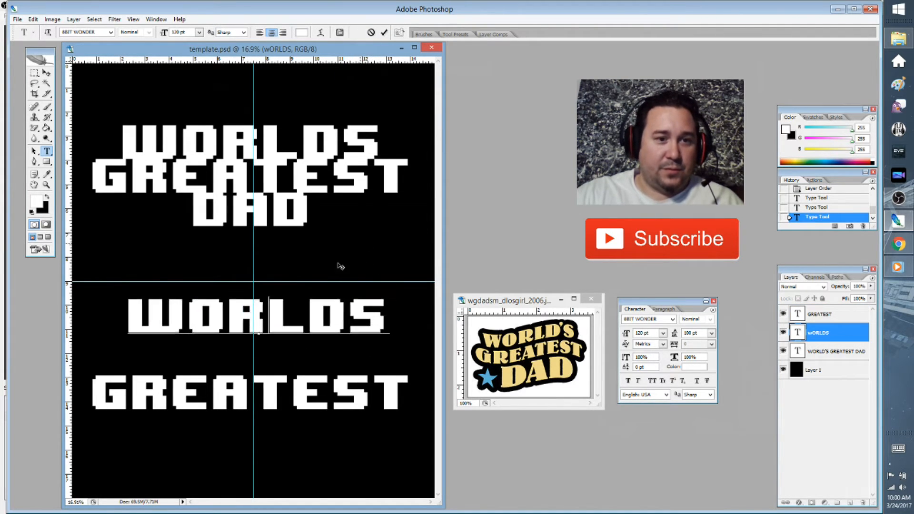
left_click(384, 34)
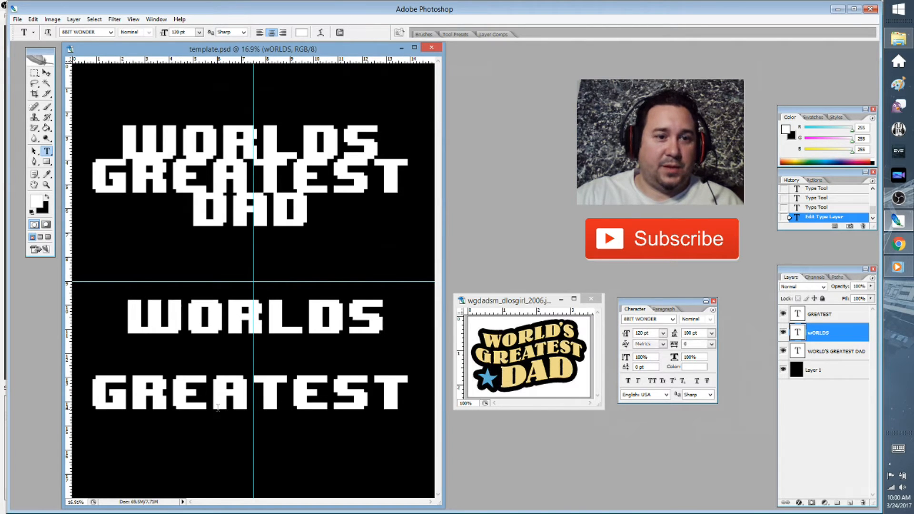
left_click(211, 403)
mouse_move(367, 238)
left_mouse_down()
mouse_move(370, 217)
mouse_move(371, 232)
left_mouse_up()
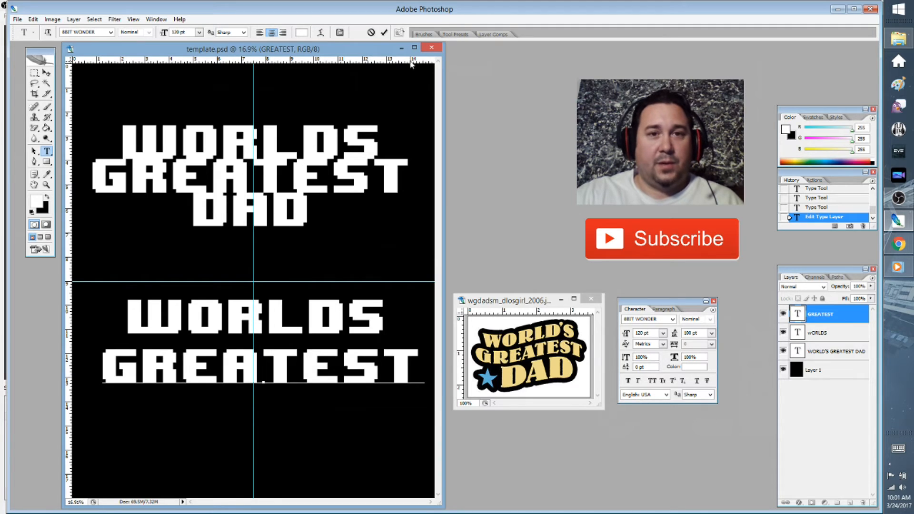
left_click(384, 33)
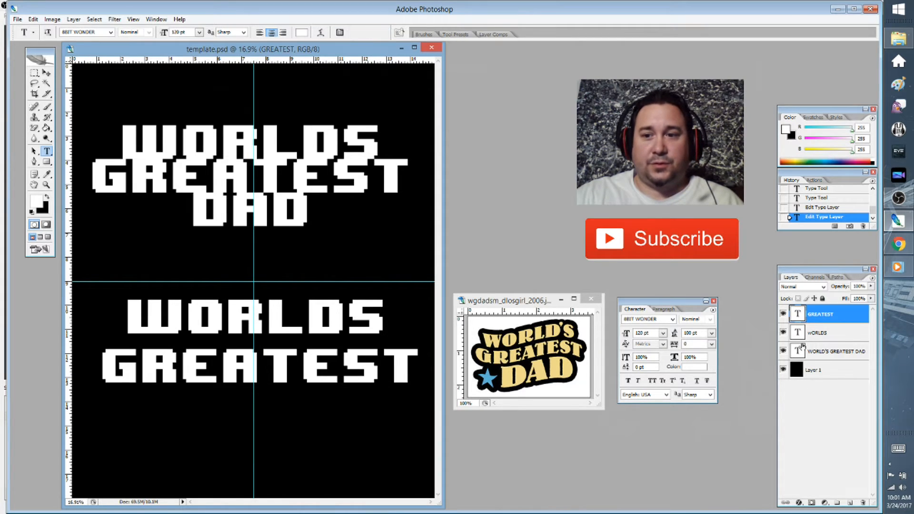
- Hide the separate WORLDS and GREATEST text layers and delete both, keeping the three-line text layer
left_click(783, 333)
left_click(783, 314)
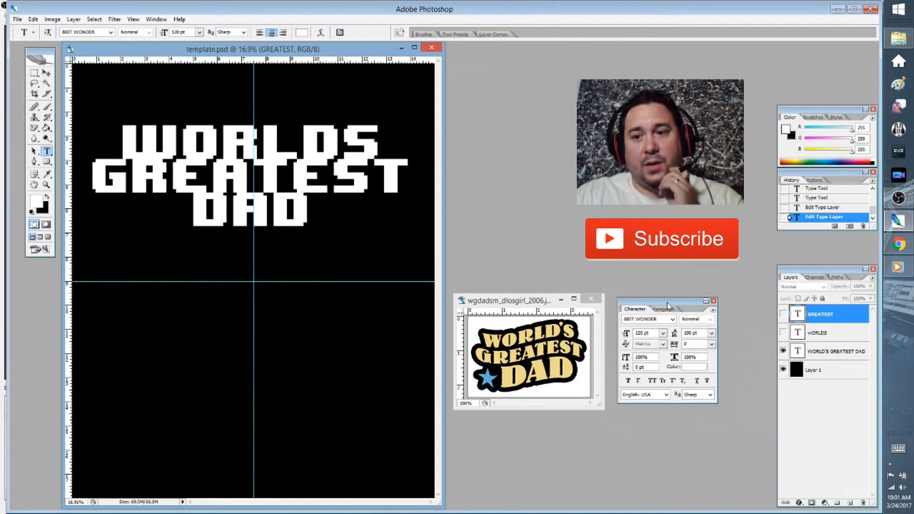
left_click(831, 336)
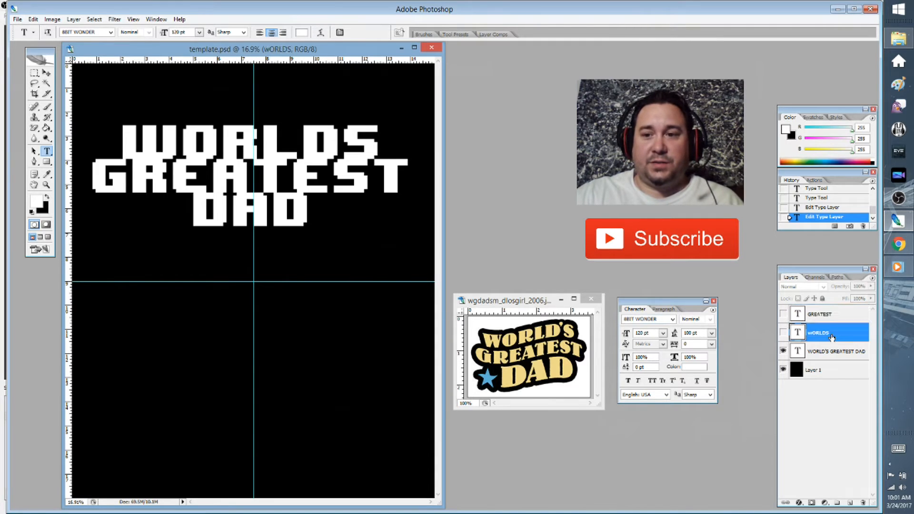
left_click(824, 315)
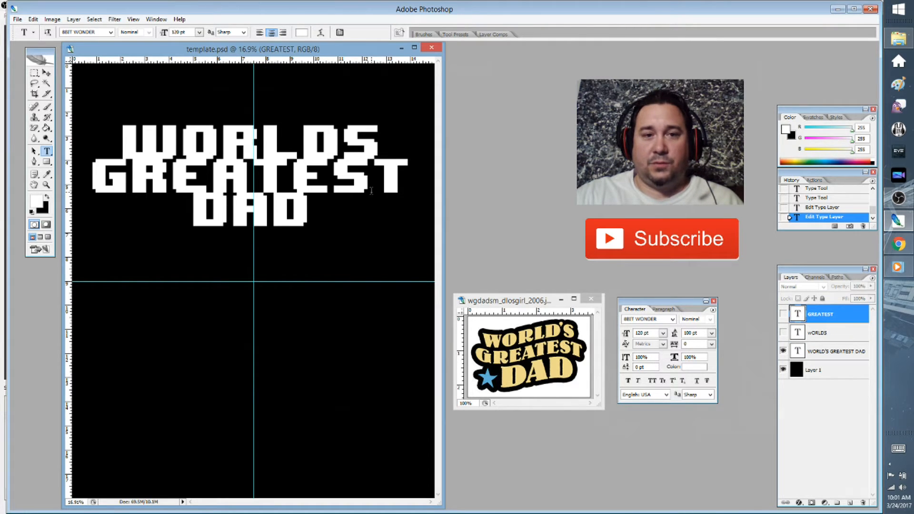
right_click(822, 321)
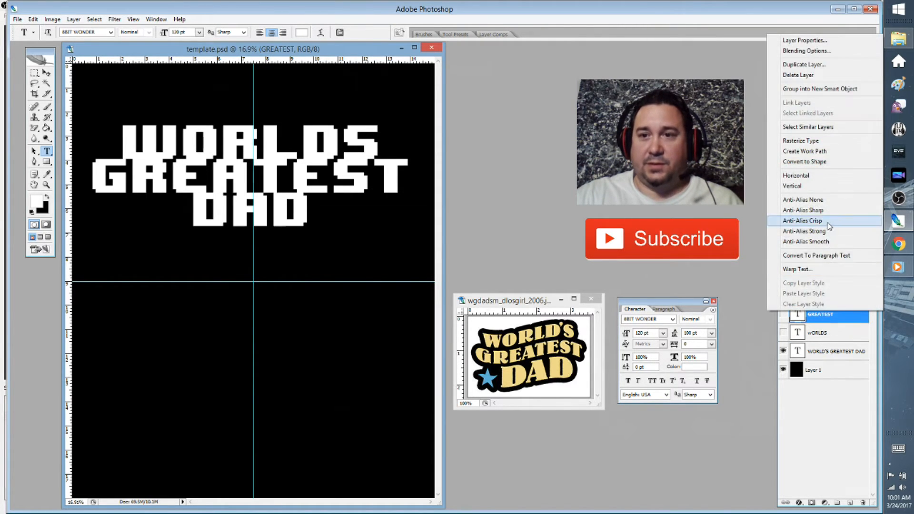
left_click(807, 74)
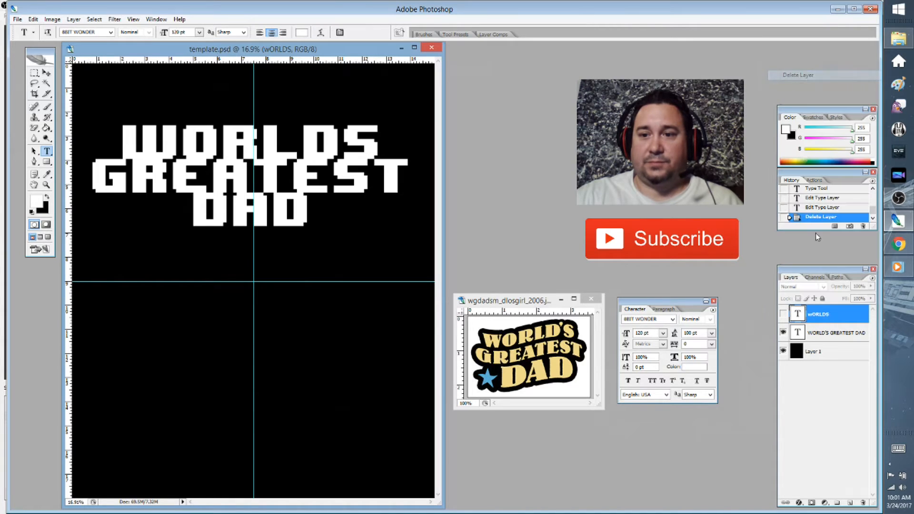
right_click(823, 318)
left_click(815, 78)
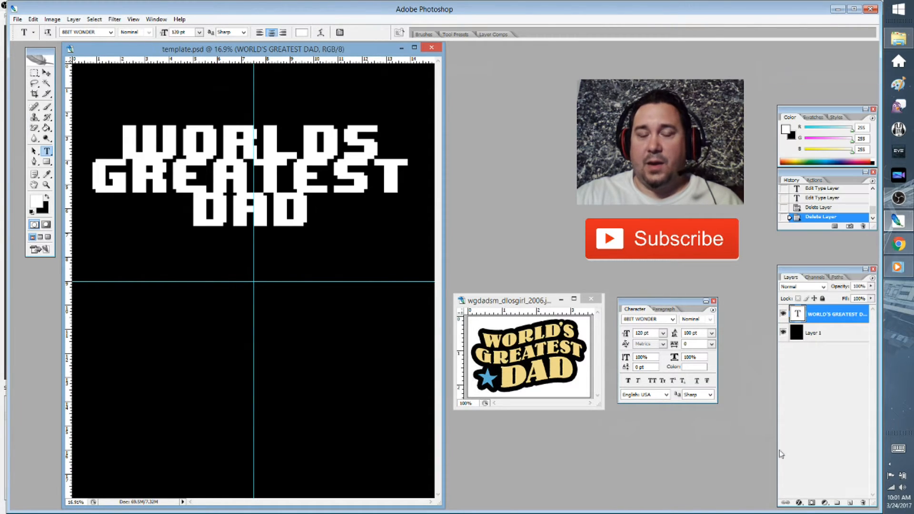
- Move the three-line text down along the vertical guide and set its leading to 120 pt
left_click(260, 220)
left_click_drag(334, 240, 334, 269)
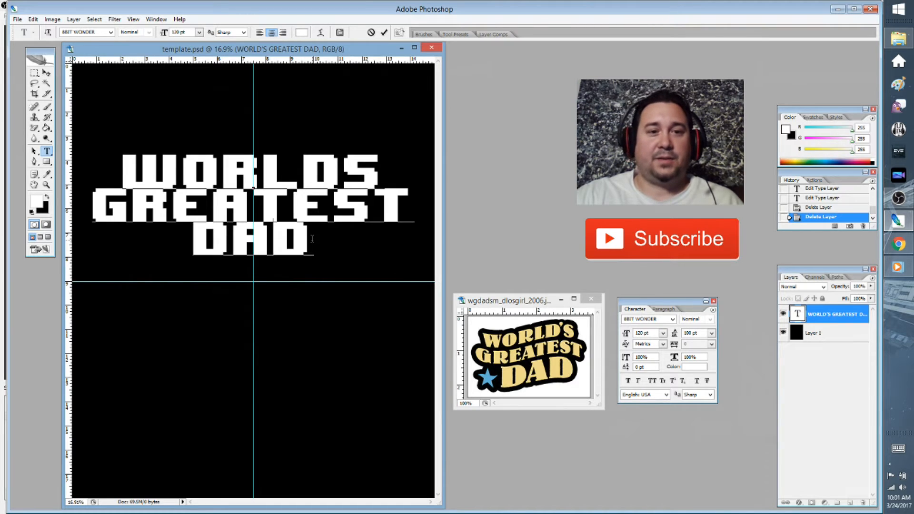
key("ctrl+a")
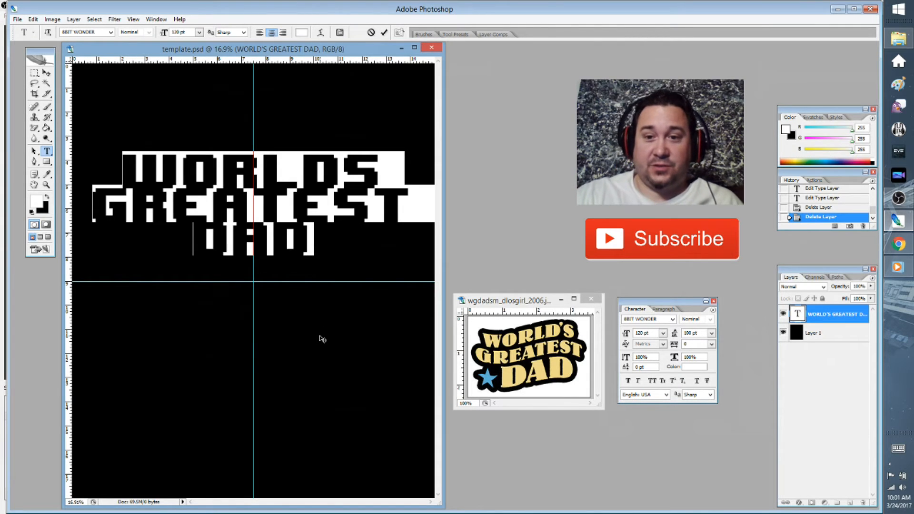
left_click(309, 243)
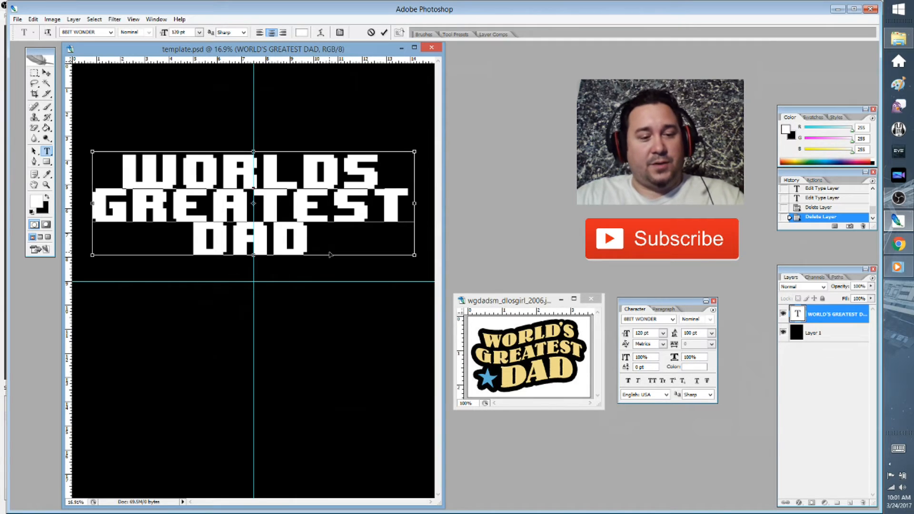
key("ctrl+a")
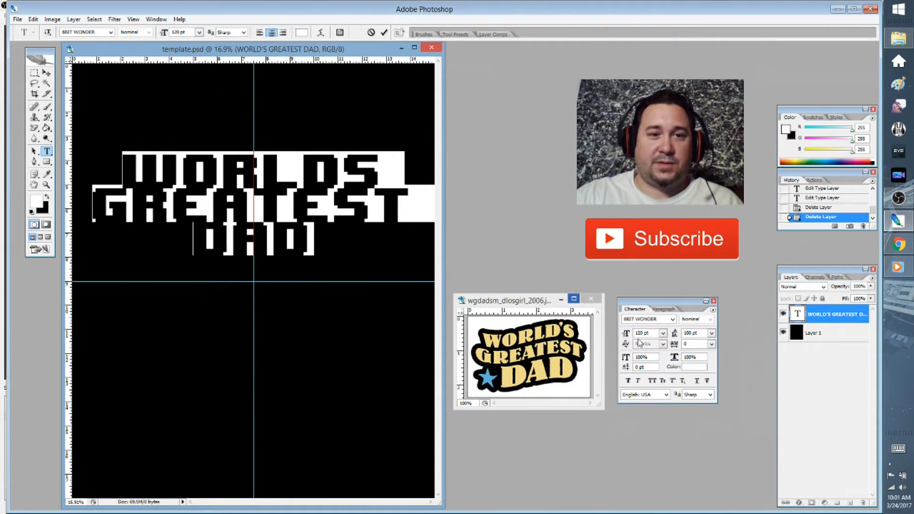
left_click_drag(692, 333, 647, 330)
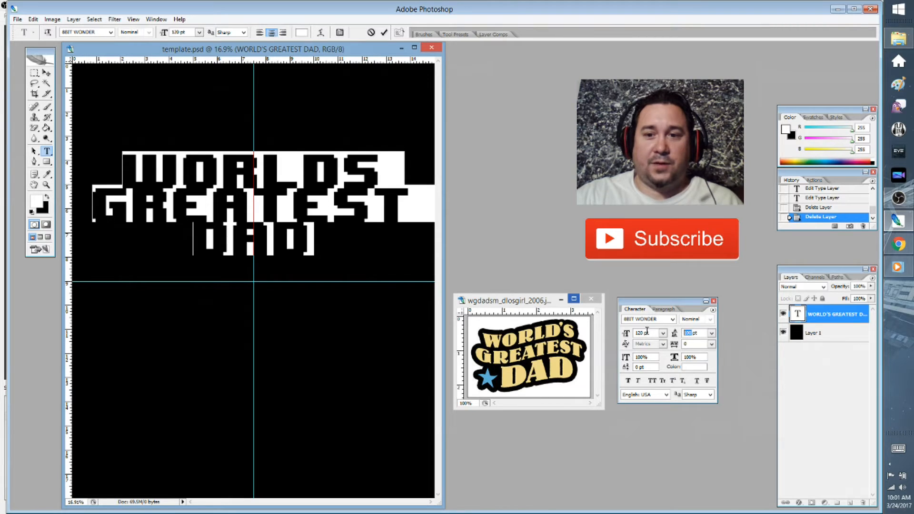
type("120")
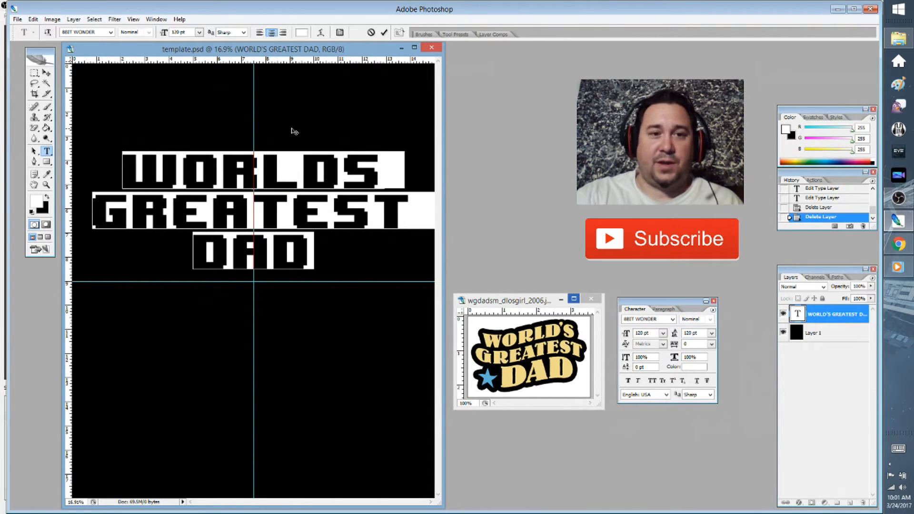
- Nudge the three-line text slightly higher, set its leading to 140 pt and commit the edit
left_click(267, 159)
mouse_move(302, 108)
left_mouse_down()
mouse_move(302, 122)
mouse_move(306, 103)
left_mouse_up()
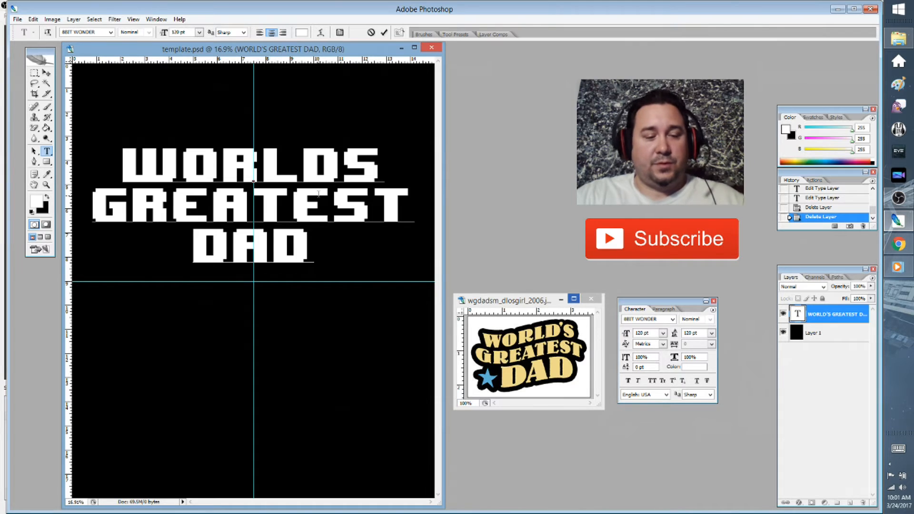
key("ctrl+a")
double_click(692, 333)
type("140")
key("Return")
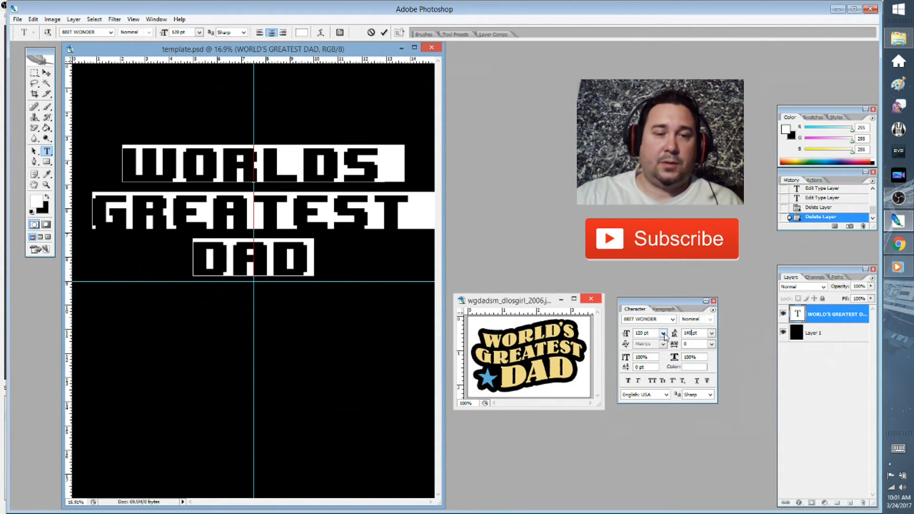
left_click(383, 32)
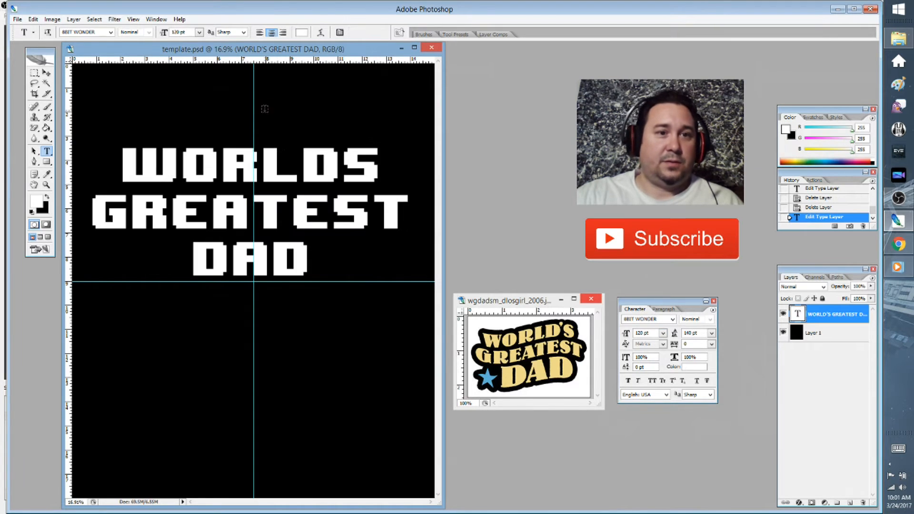
- Move the three-line text higher in the upper half along the vertical guide, and toggle the black background layer off and on
left_click(235, 269)
mouse_move(323, 339)
left_mouse_down()
mouse_move(320, 353)
mouse_move(324, 329)
left_mouse_up()
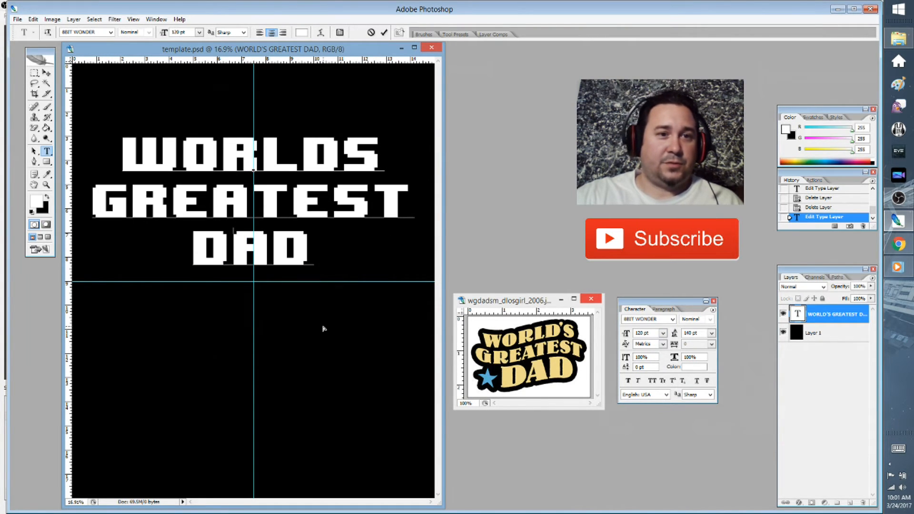
left_click_drag(323, 328, 327, 311)
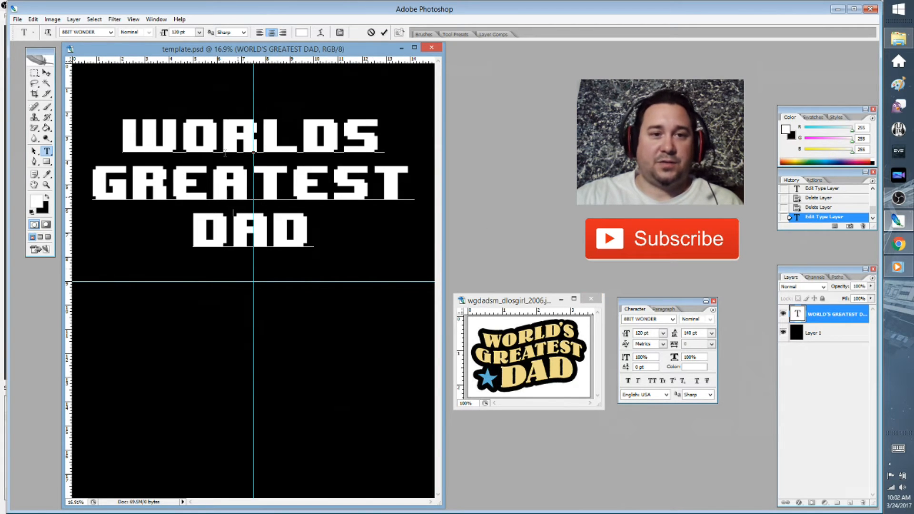
left_click(783, 333)
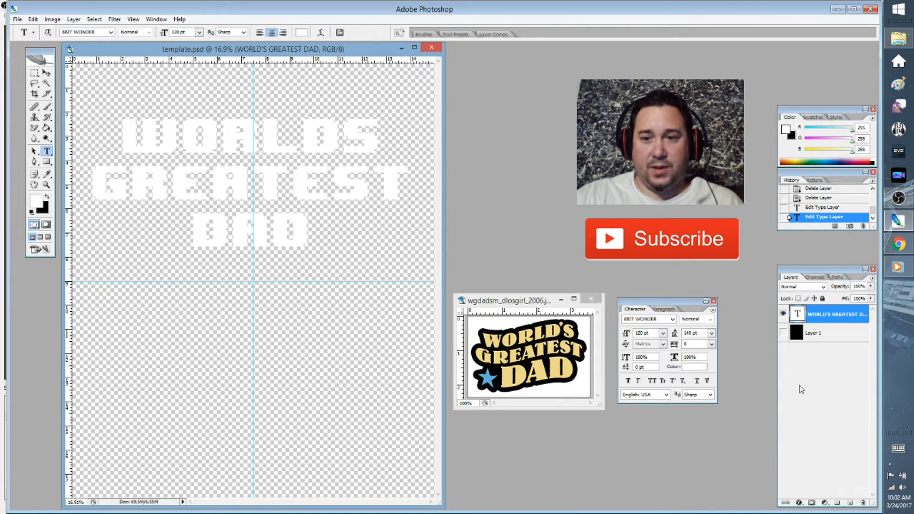
left_click(783, 332)
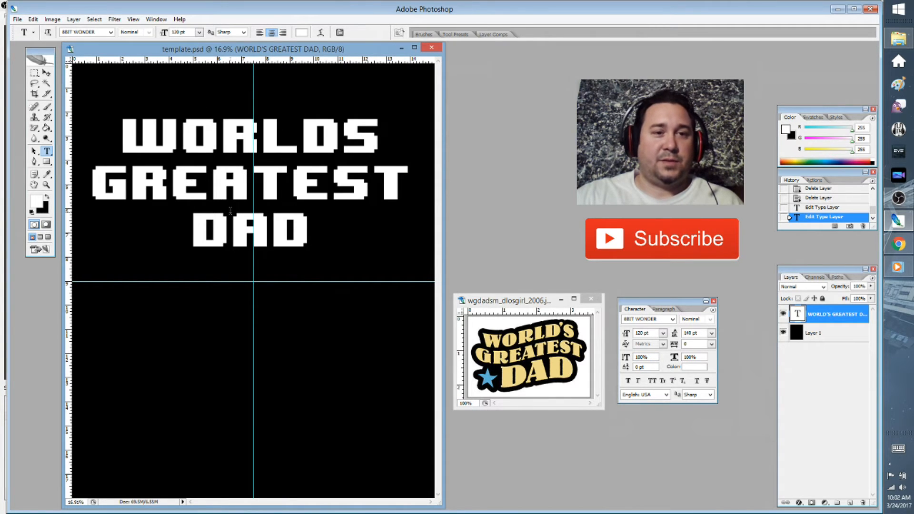
- Reposition the three-line text slightly higher along the vertical guide
left_click(306, 234)
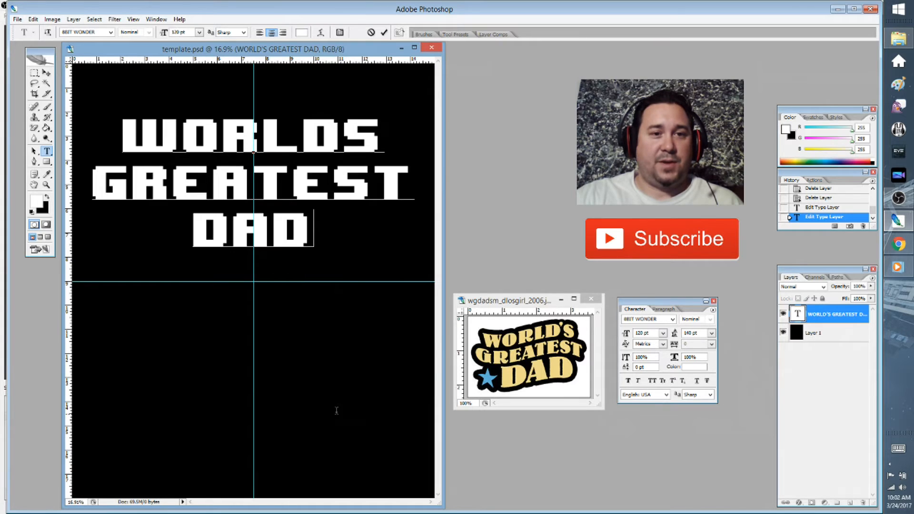
mouse_move(334, 371)
left_mouse_down()
mouse_move(373, 371)
mouse_move(312, 377)
mouse_move(337, 381)
left_mouse_up()
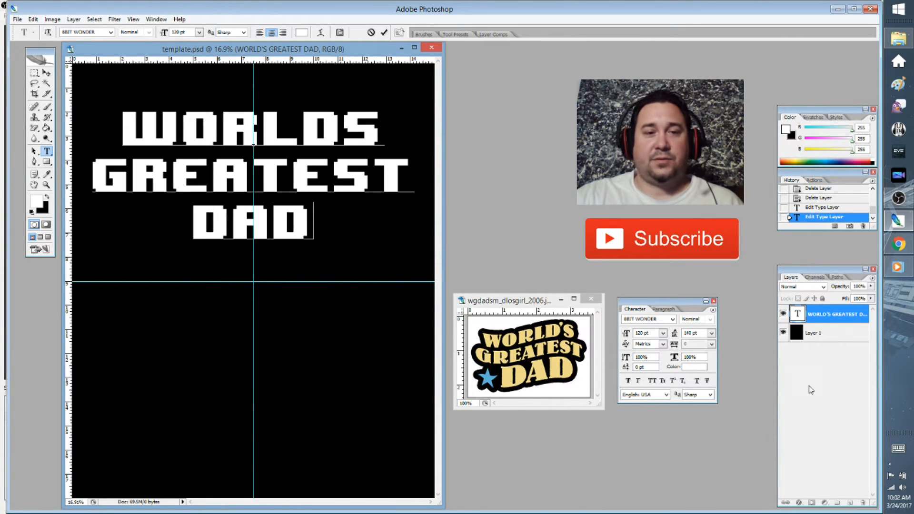
left_click(76, 20)
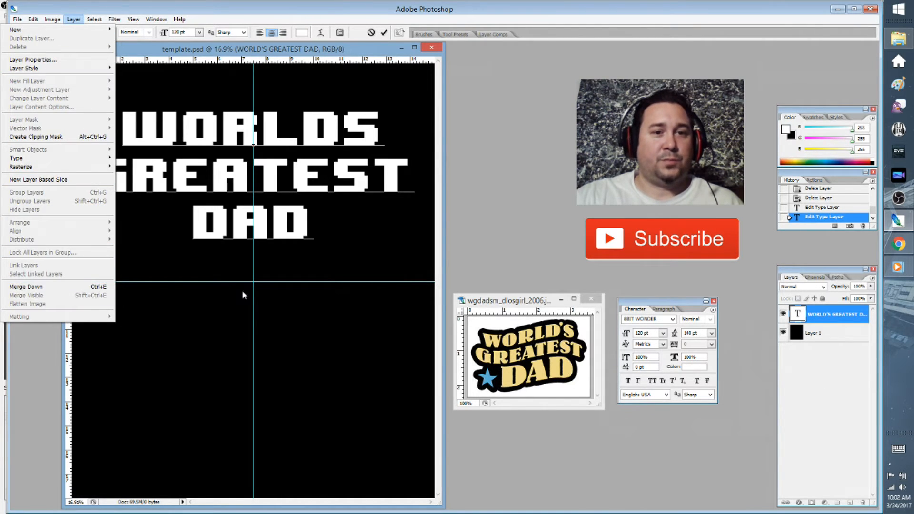
left_click(236, 301)
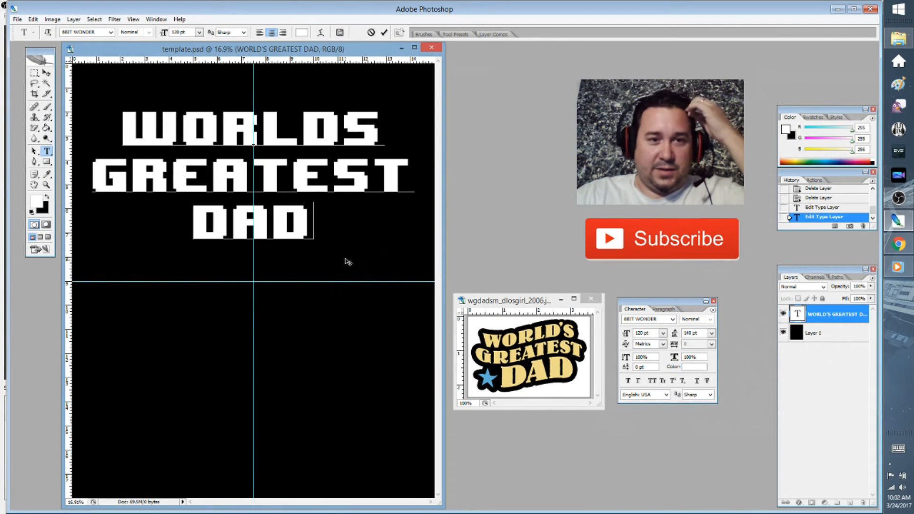
mouse_move(357, 246)
left_mouse_down()
mouse_move(353, 255)
mouse_move(354, 247)
left_mouse_up()
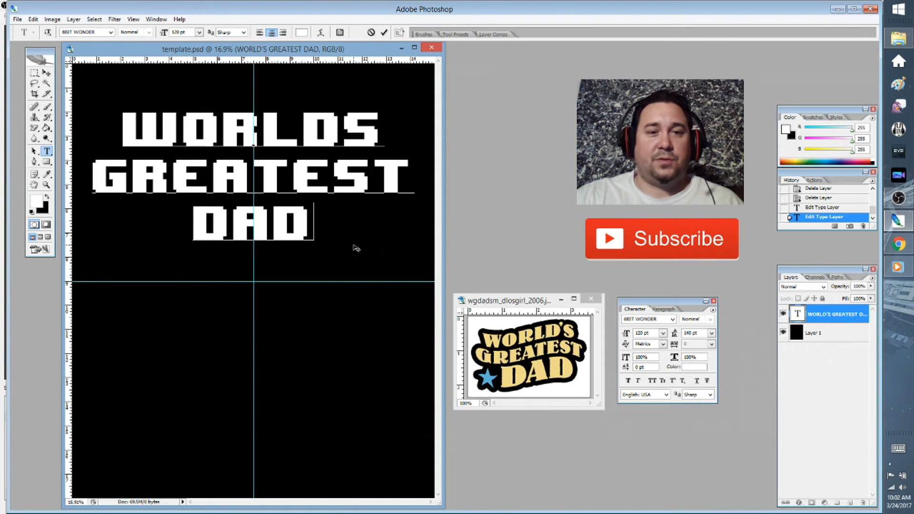
- Try a 300 pt font size on the word DAD in the three-line text, and undo the committed text edit
left_click_drag(307, 224, 104, 193)
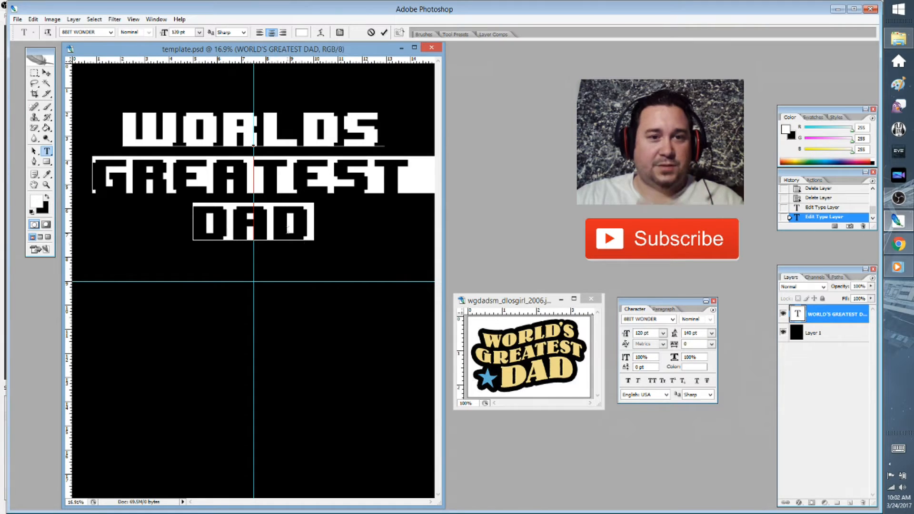
left_click(188, 218)
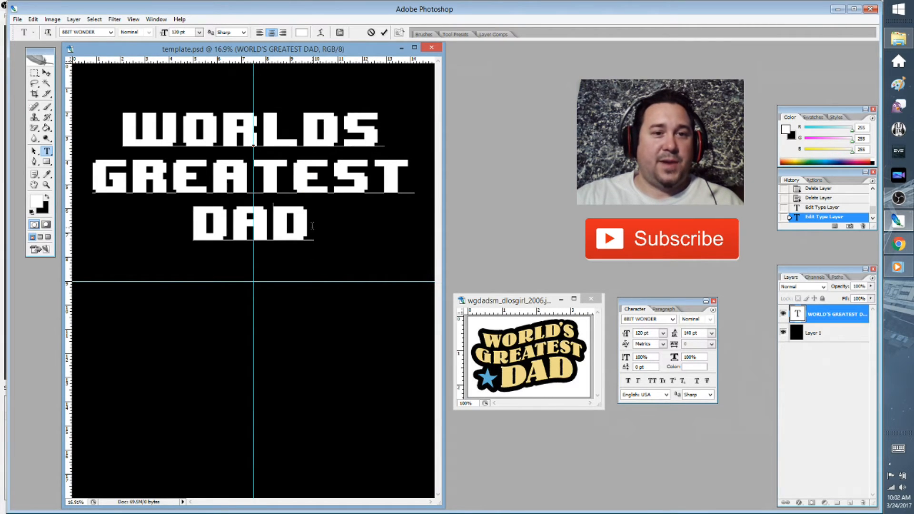
left_click_drag(310, 226, 184, 224)
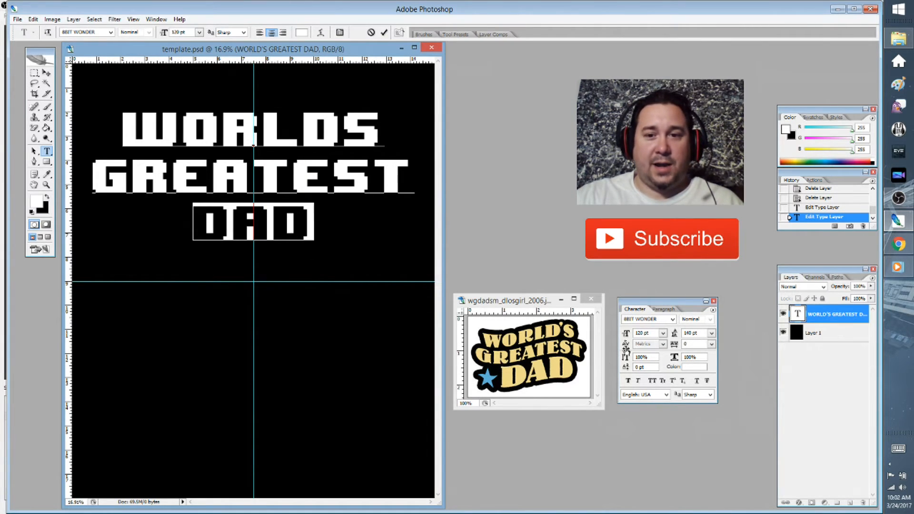
left_click(269, 243)
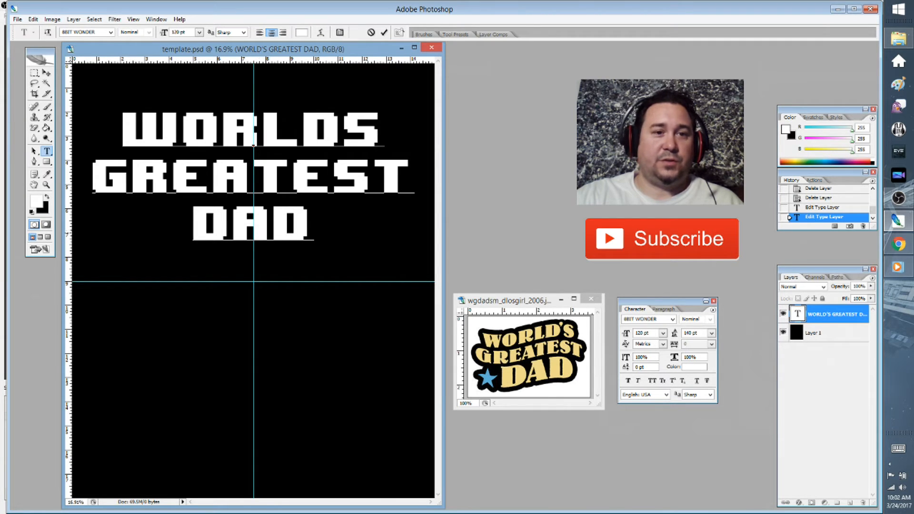
left_click_drag(314, 232, 146, 207)
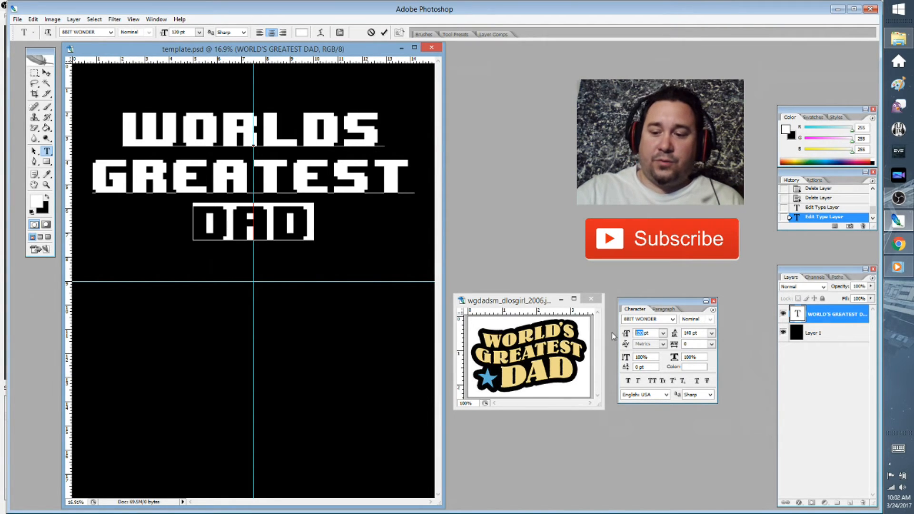
type("300")
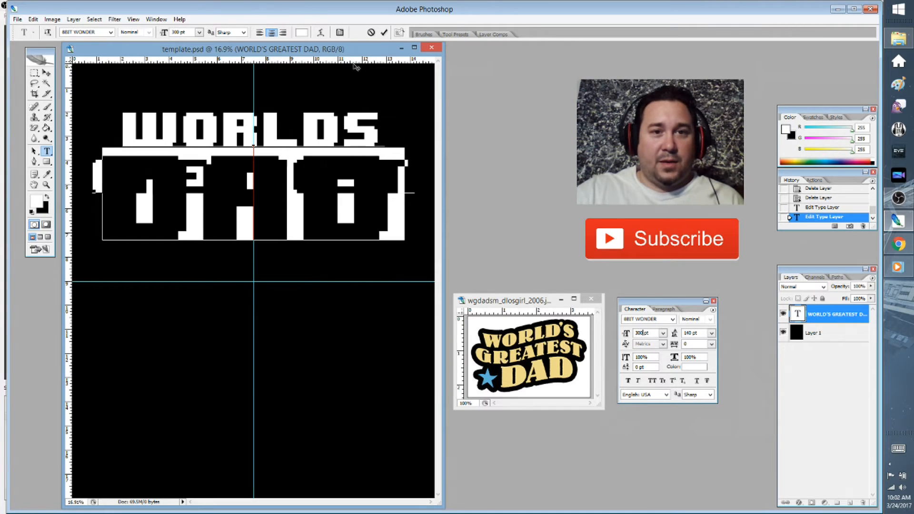
left_click(384, 33)
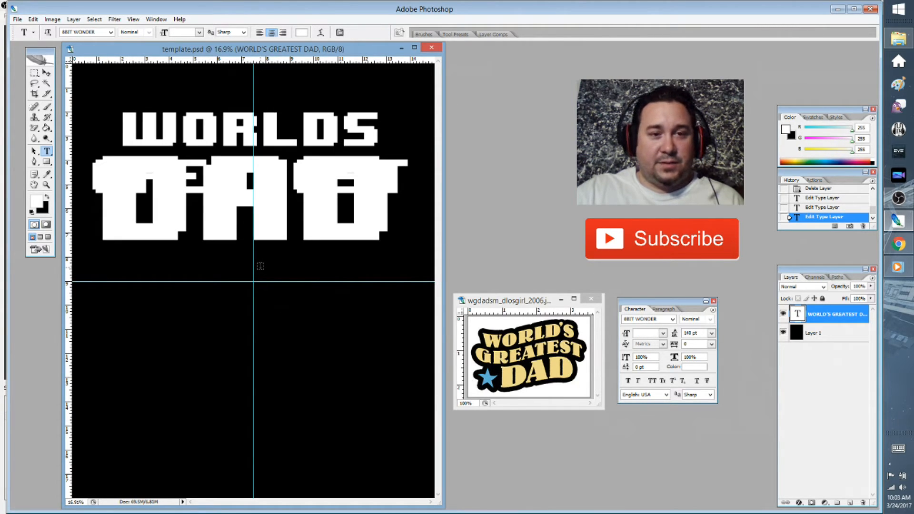
key("ctrl+z")
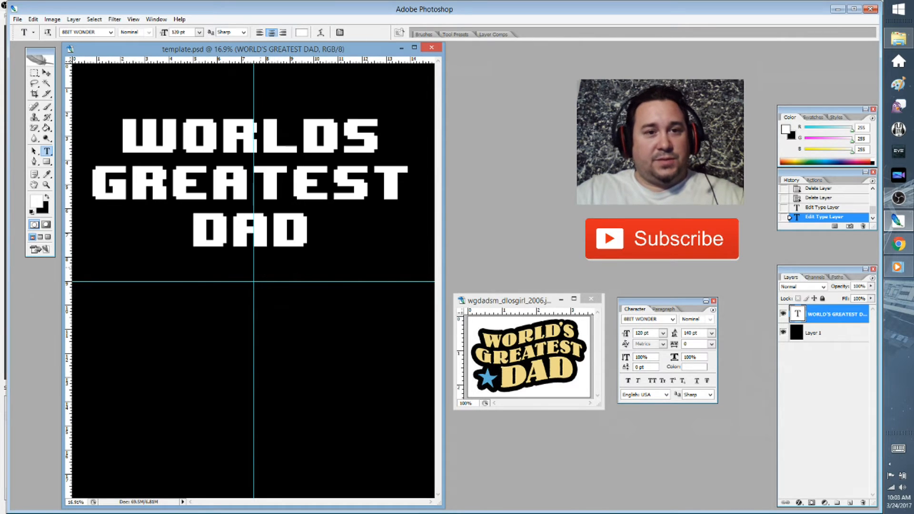
- Delete the word DAD from the three-line text and move the remaining WORLDS GREATEST text up near the top of the canvas
left_click(307, 232)
left_click_drag(314, 229, 124, 217)
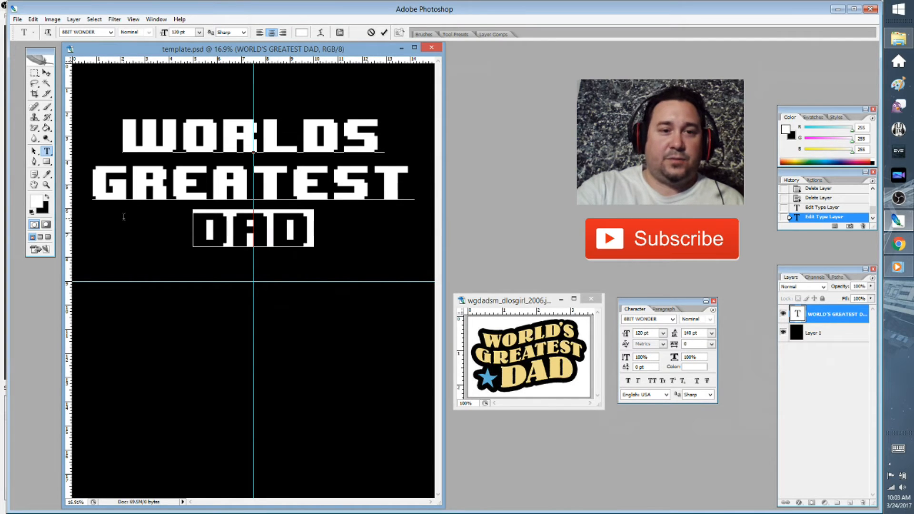
key("BackSpace")
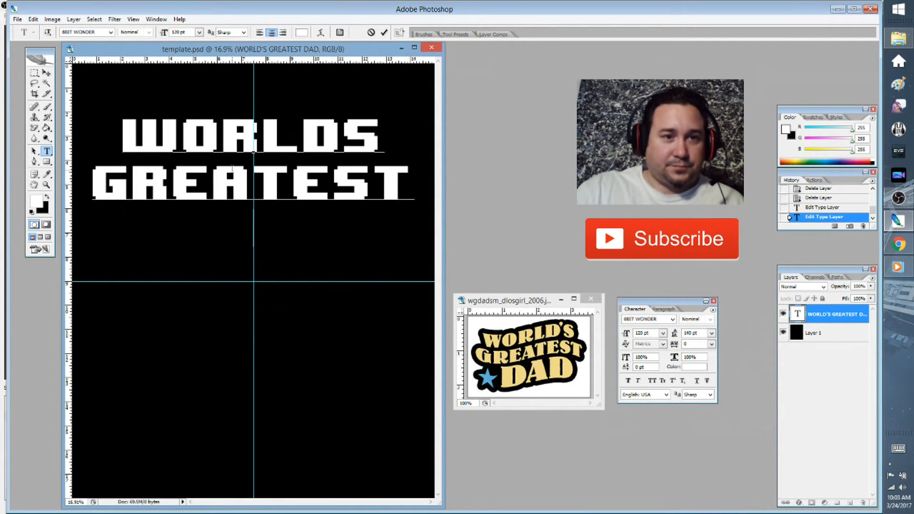
left_click(384, 32)
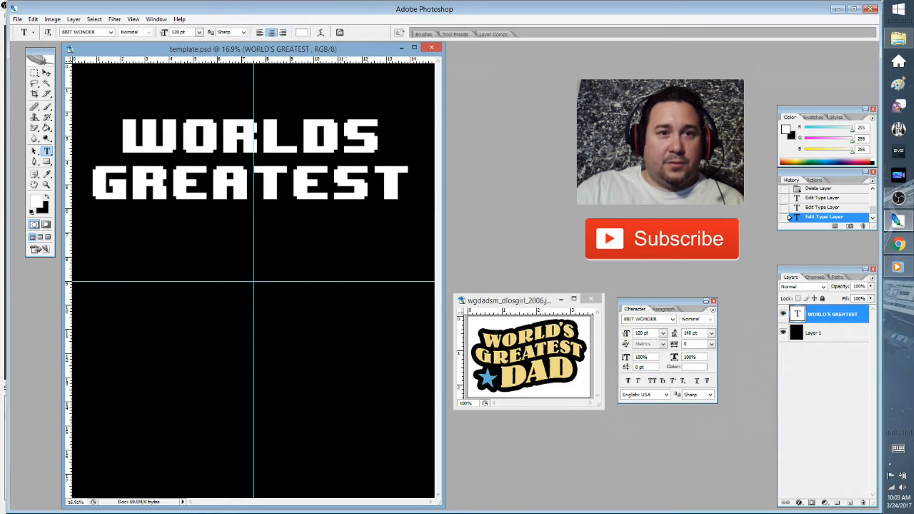
left_click(46, 73)
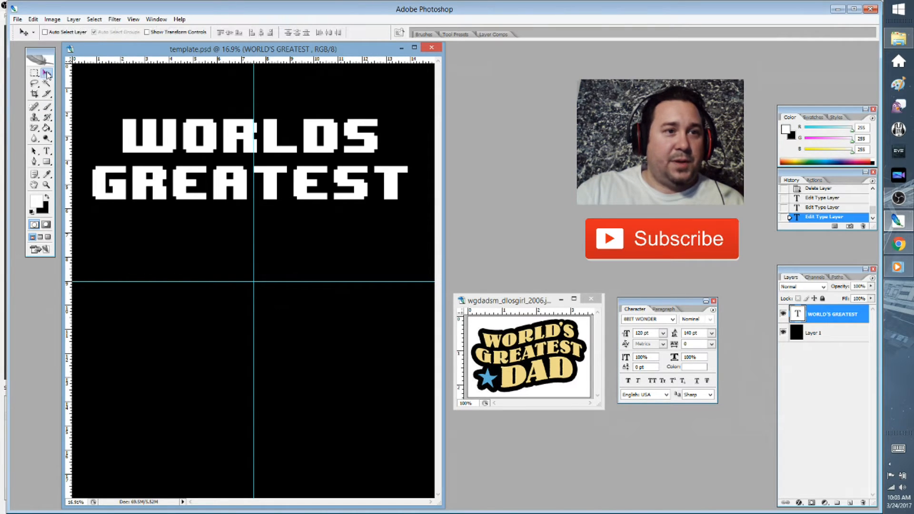
left_click_drag(185, 223, 186, 199)
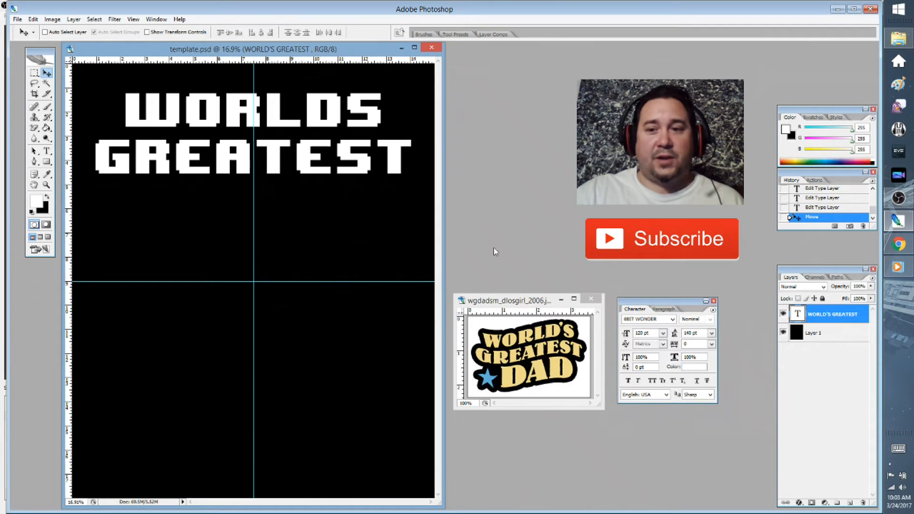
- Add DAD as a separate text layer below GREATEST, centred on the vertical guide just above the horizontal guide
left_click(46, 152)
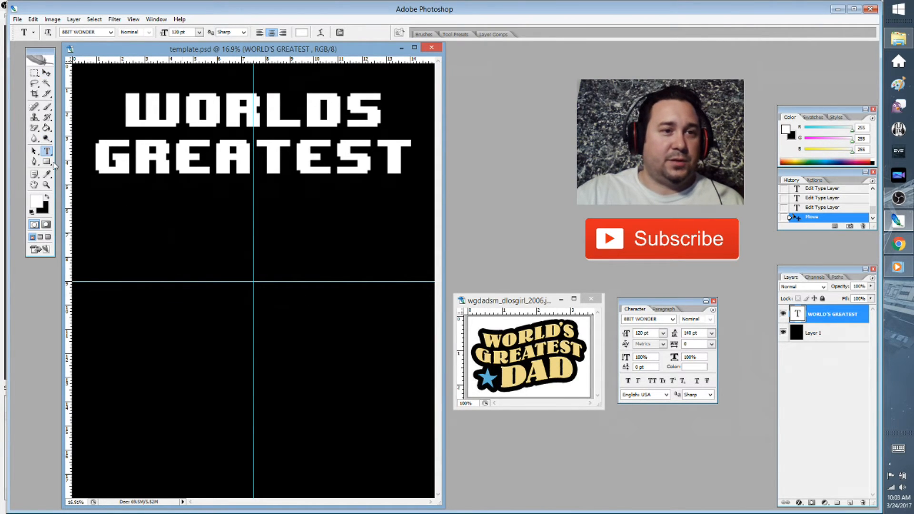
left_click(159, 253)
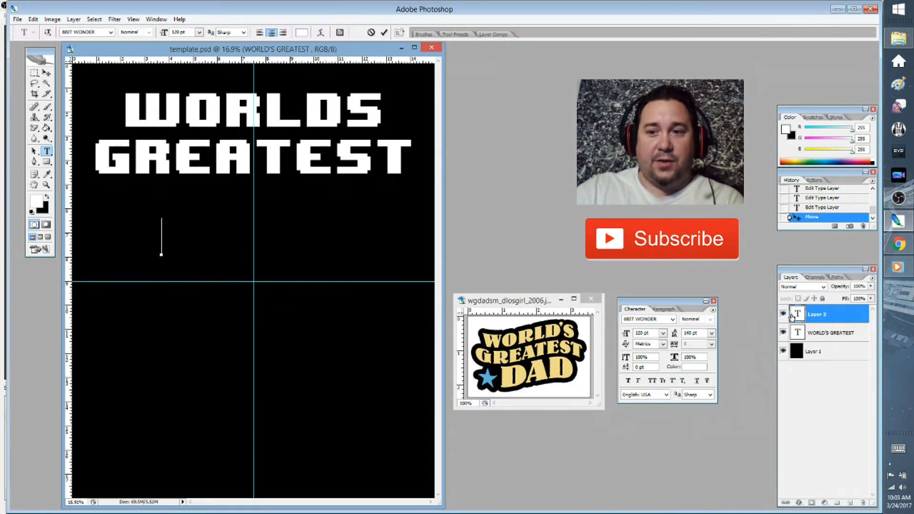
type("DAD")
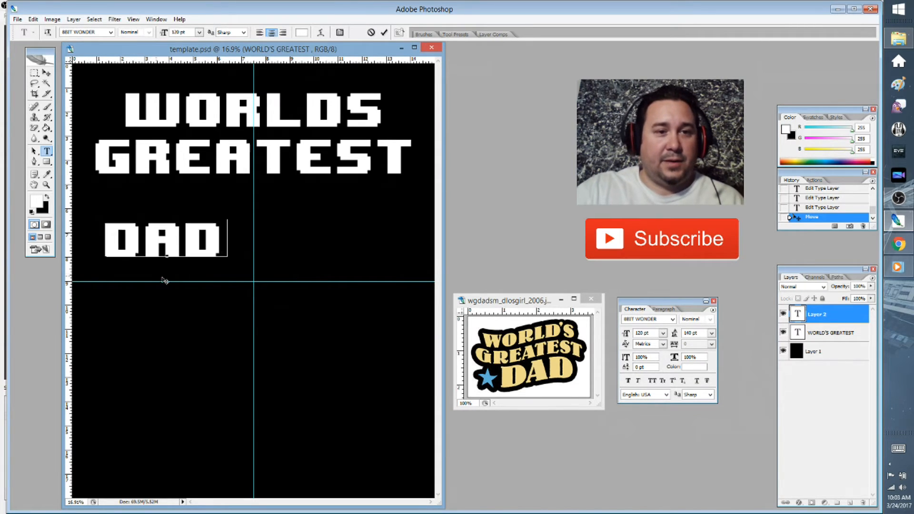
left_click_drag(164, 281, 249, 295)
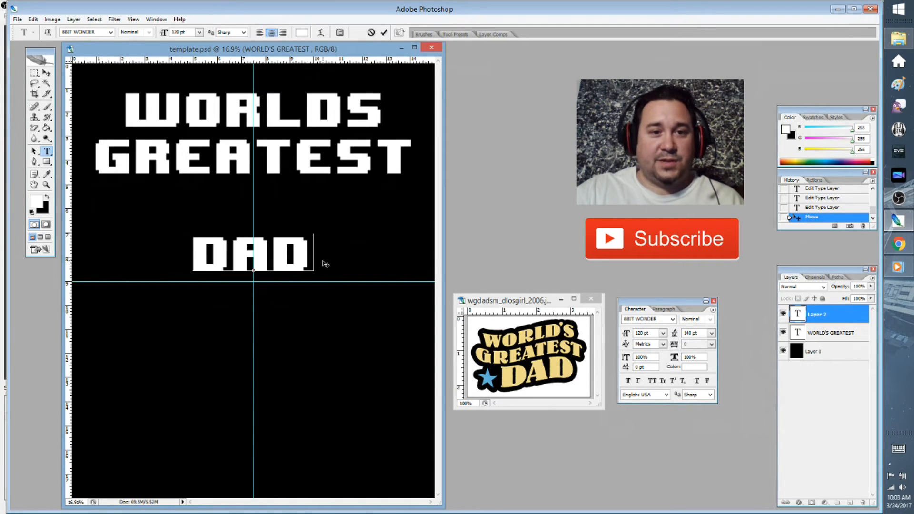
- Set the DAD text size to 300 pt, shift it slightly lower below GREATEST and commit the edit
left_click_drag(311, 257, 149, 246)
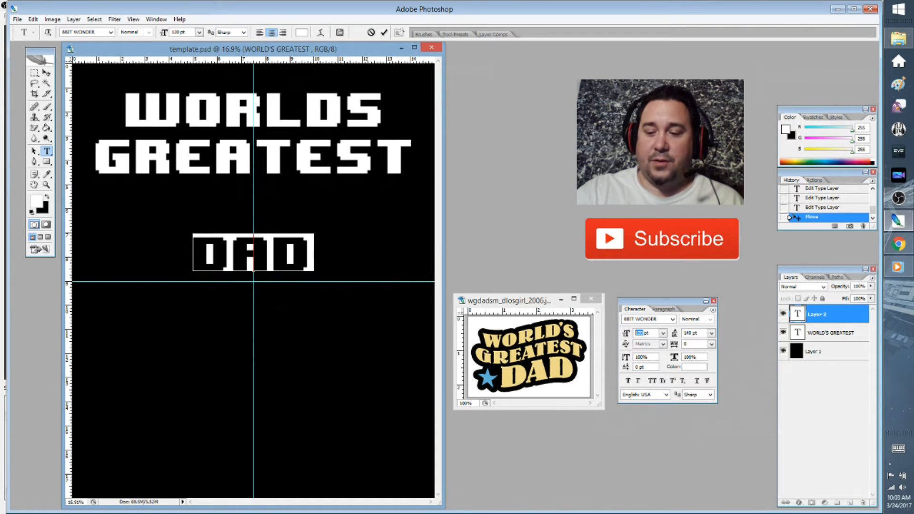
type("300")
left_click_drag(285, 290, 274, 323)
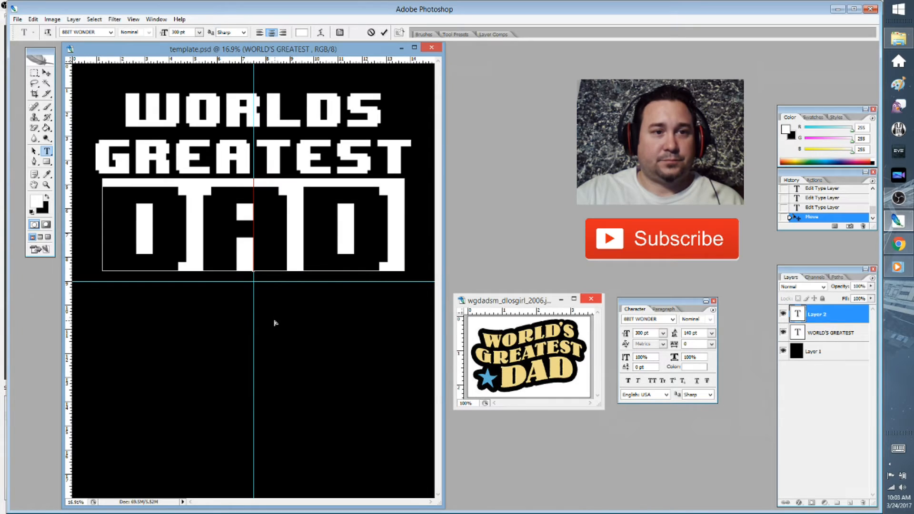
left_click(384, 33)
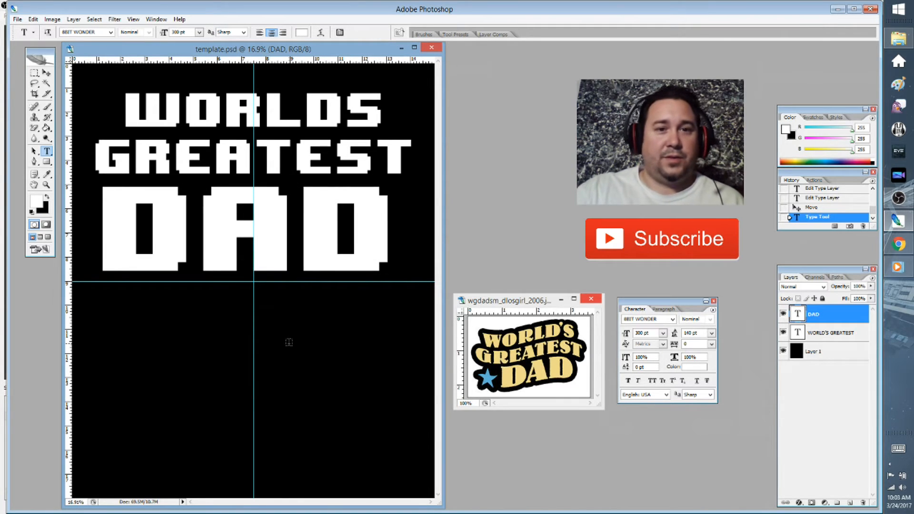
left_click(290, 247)
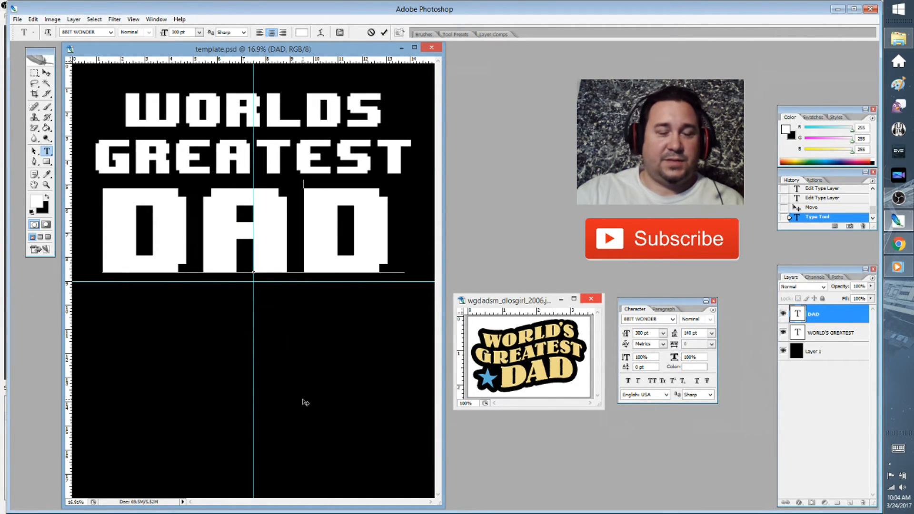
left_click(384, 32)
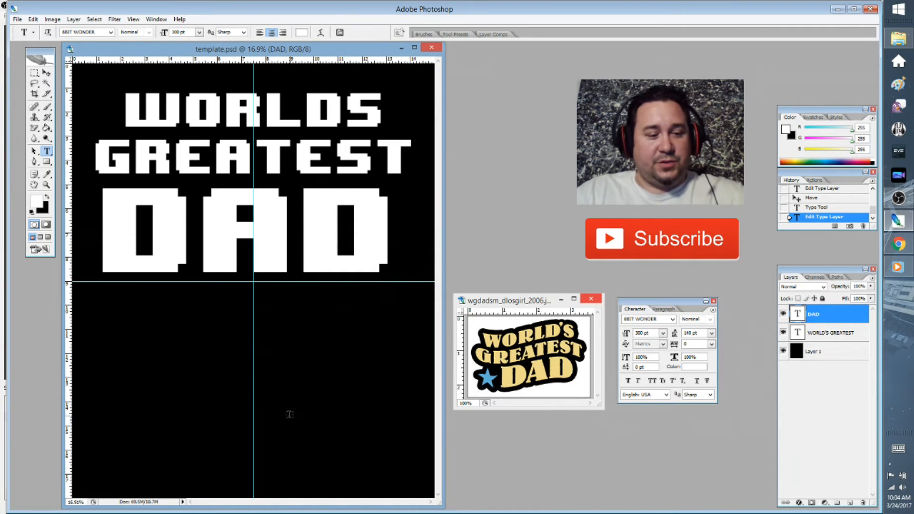
- Nudge the DAD text right and slightly down with Free Transform to about X 2362 px, Y 2035 px, and apply the transform
key("ctrl+t")
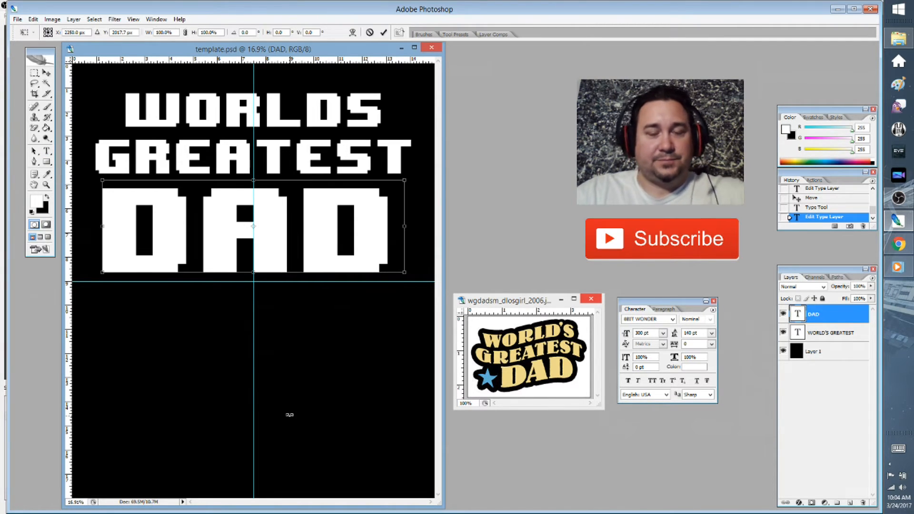
key("Right")
key("Right")
key("Right")
key("Right")
key("Right")
key("Right")
key("Right")
key("Right")
key("Right")
key("Right")
key("Right")
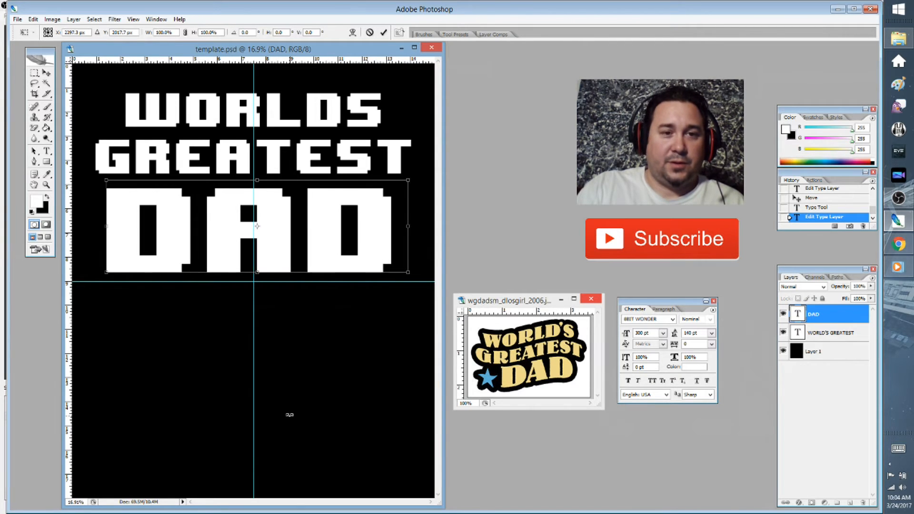
key("Right")
key("Right")
key("Right")
key("Right")
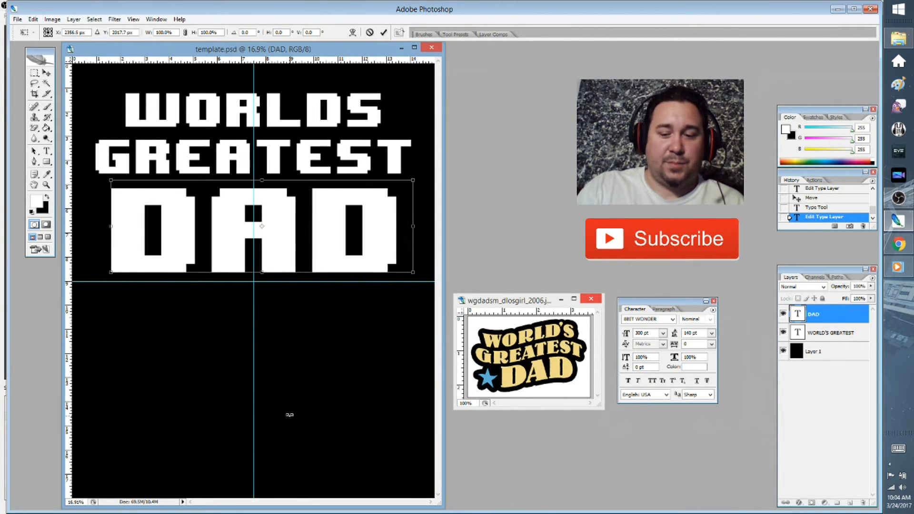
key("Down")
key("Down")
key("Down")
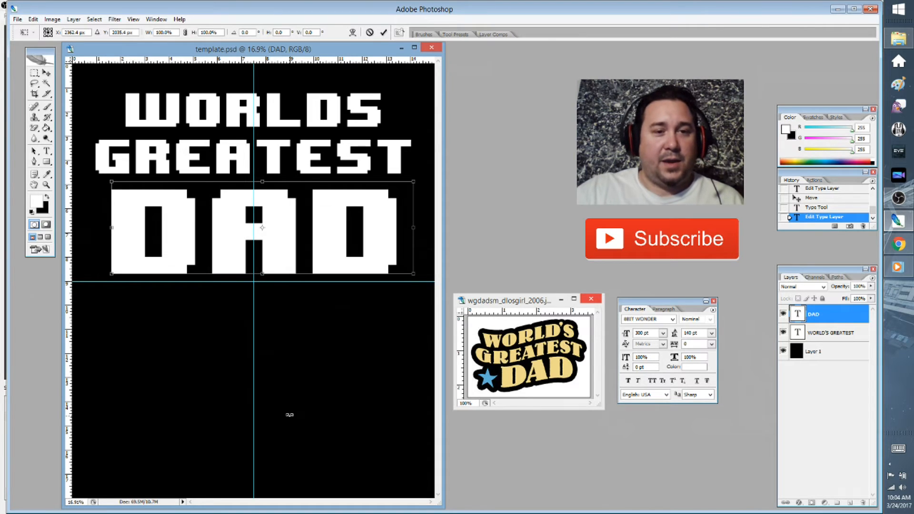
mouse_move(109, 273)
left_mouse_down()
mouse_move(138, 253)
mouse_move(105, 269)
left_mouse_up()
key("ctrl+z")
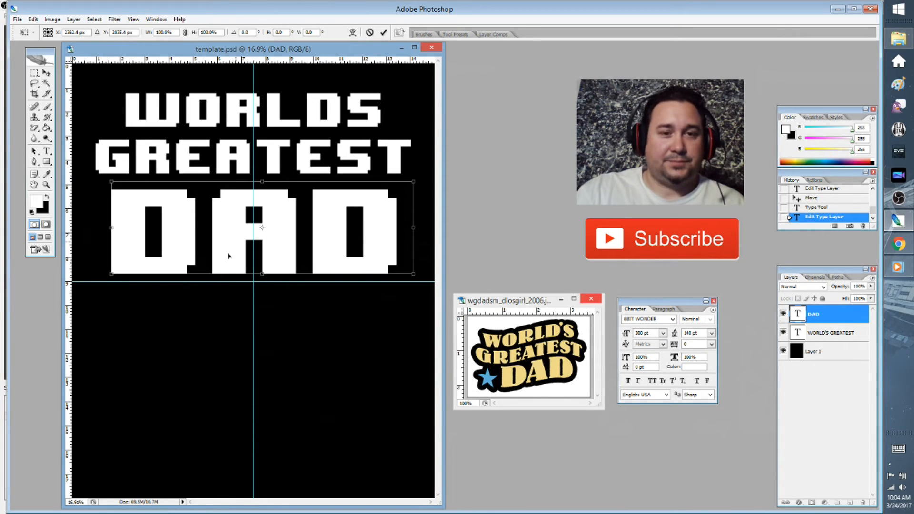
left_click(383, 32)
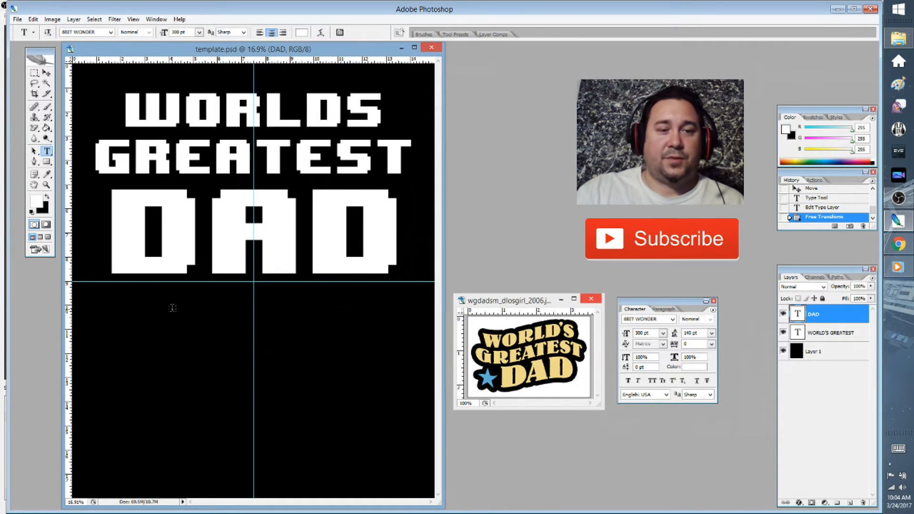
- Scale the DAD text to about 95.3% with Free Transform, apply it, and shift the word slightly higher below GREATEST
key("ctrl+t")
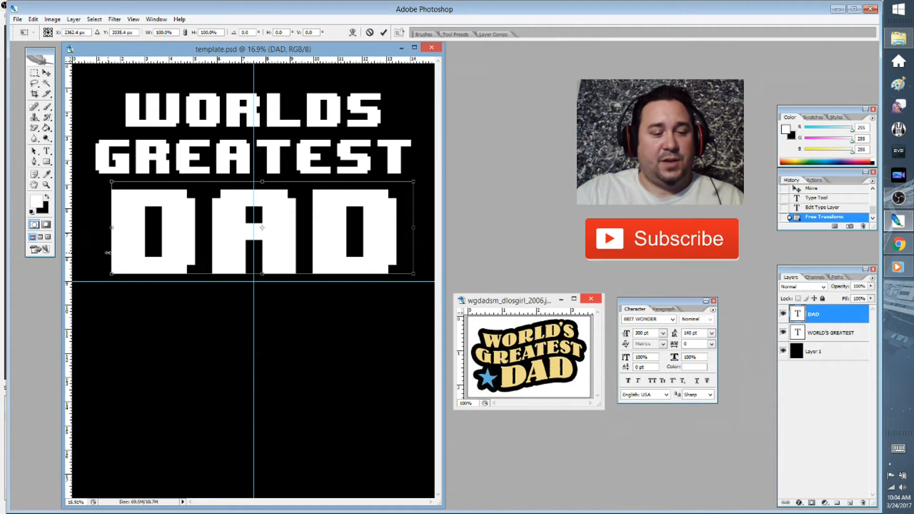
mouse_move(113, 273)
left_mouse_down()
mouse_move(204, 241)
mouse_move(53, 310)
mouse_move(229, 223)
mouse_move(92, 306)
mouse_move(155, 263)
mouse_move(122, 290)
mouse_move(138, 283)
mouse_move(122, 272)
mouse_move(116, 281)
mouse_move(126, 230)
mouse_move(86, 257)
mouse_move(205, 337)
mouse_move(71, 280)
mouse_move(112, 418)
mouse_move(100, 285)
mouse_move(123, 273)
left_mouse_up()
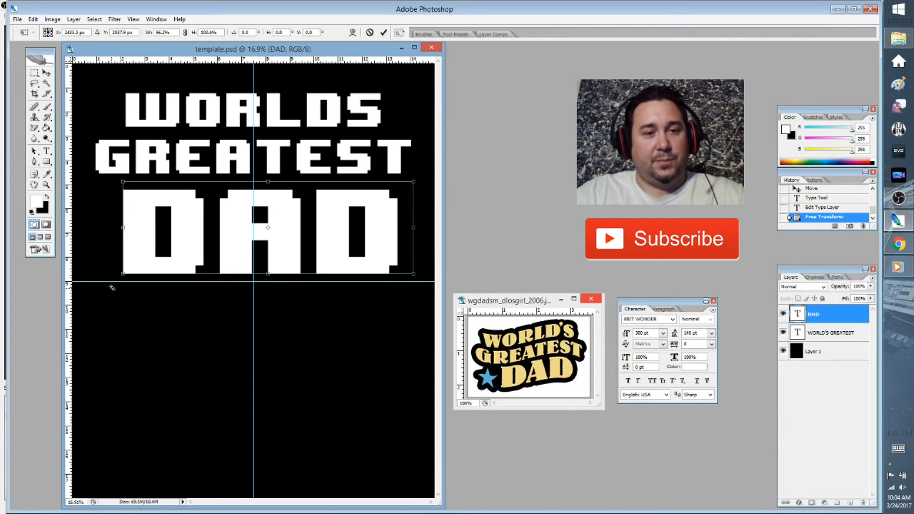
left_click_drag(112, 288, 112, 284)
mouse_move(170, 244)
left_mouse_down()
mouse_move(153, 244)
mouse_move(160, 247)
left_mouse_up()
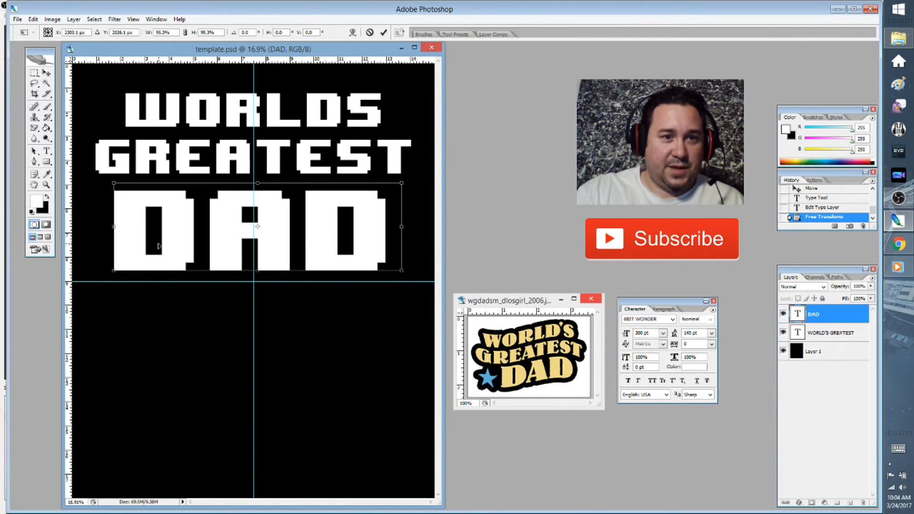
left_click_drag(161, 246, 160, 247)
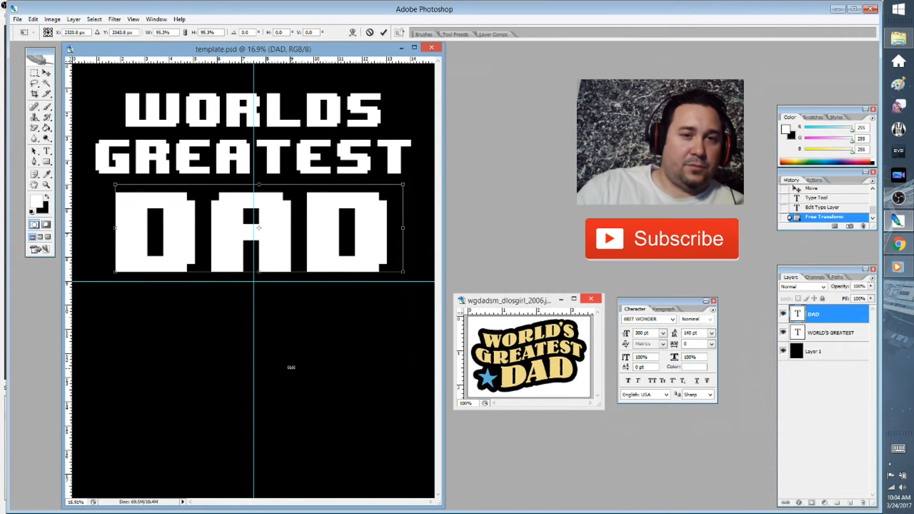
left_click(384, 32)
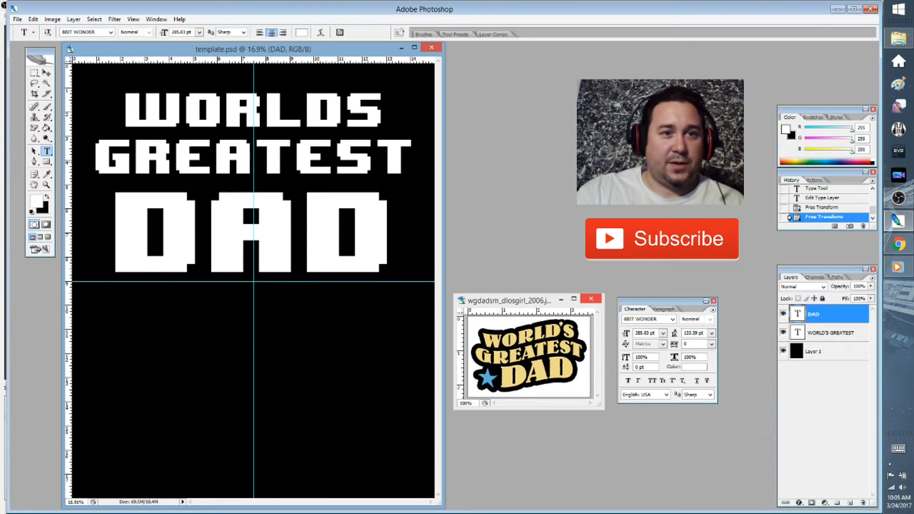
left_click(281, 227)
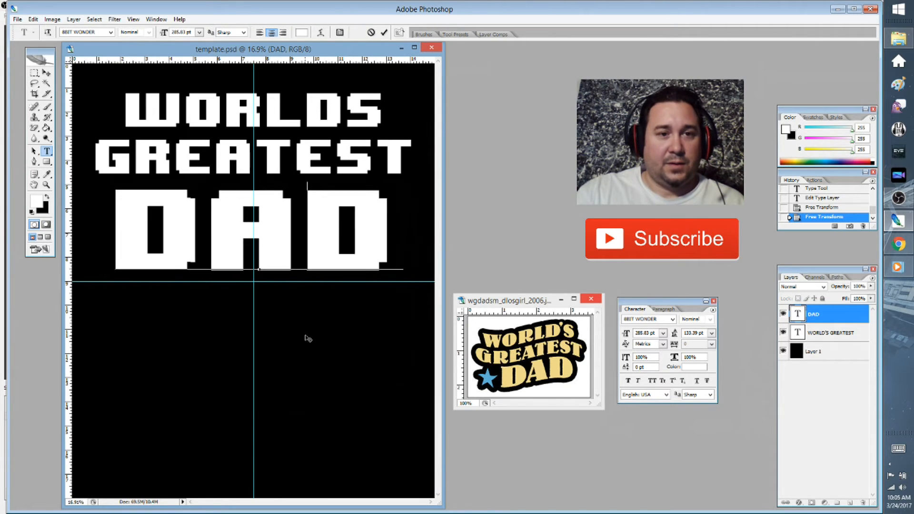
left_click_drag(306, 338, 307, 339)
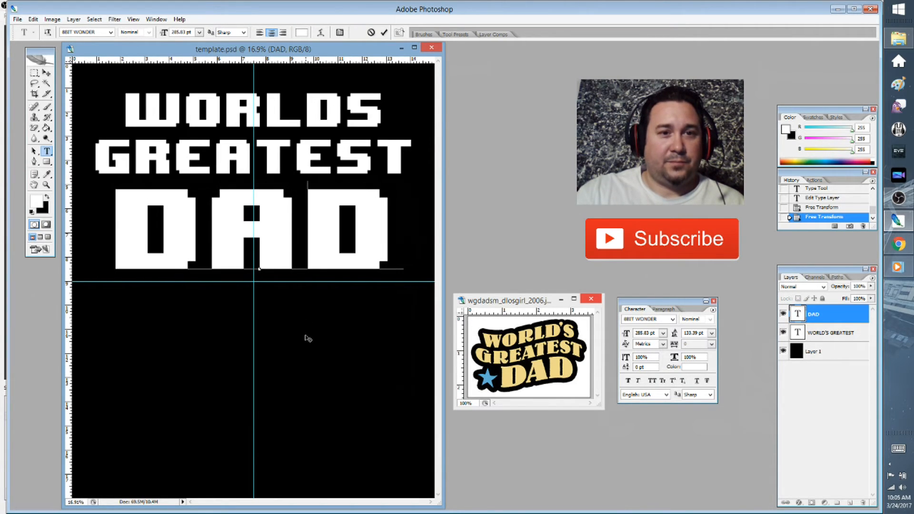
left_click(384, 33)
- Replace the word DAD with GAMER at 72 pt and move it slightly up so it is centred on the vertical guide
left_click(303, 225)
key("ctrl+a")
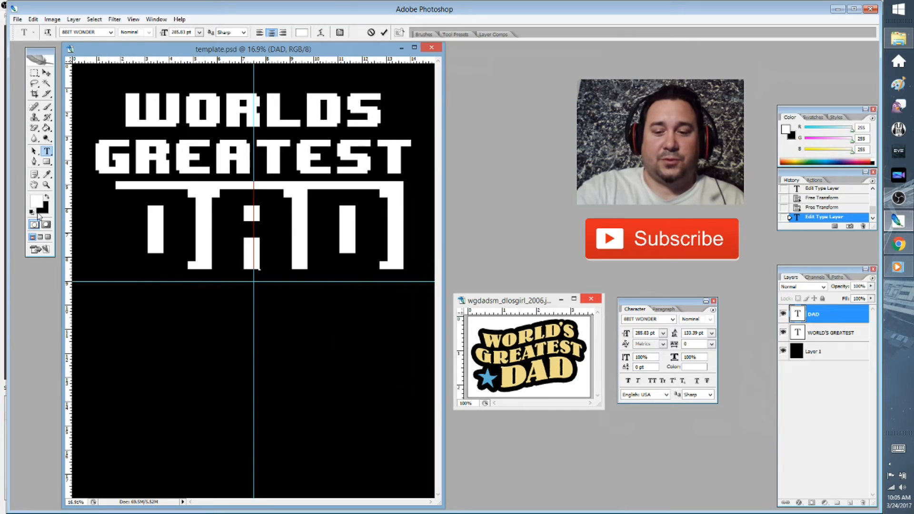
key("BackSpace")
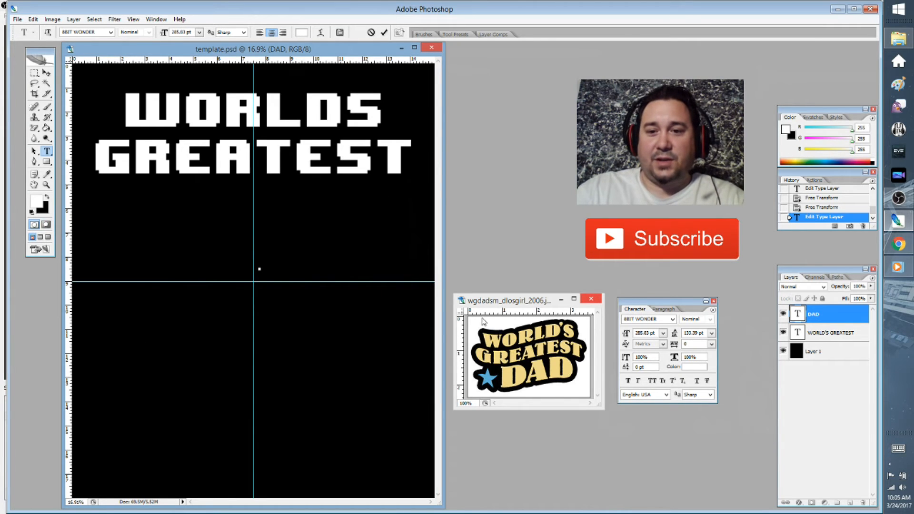
left_click(663, 333)
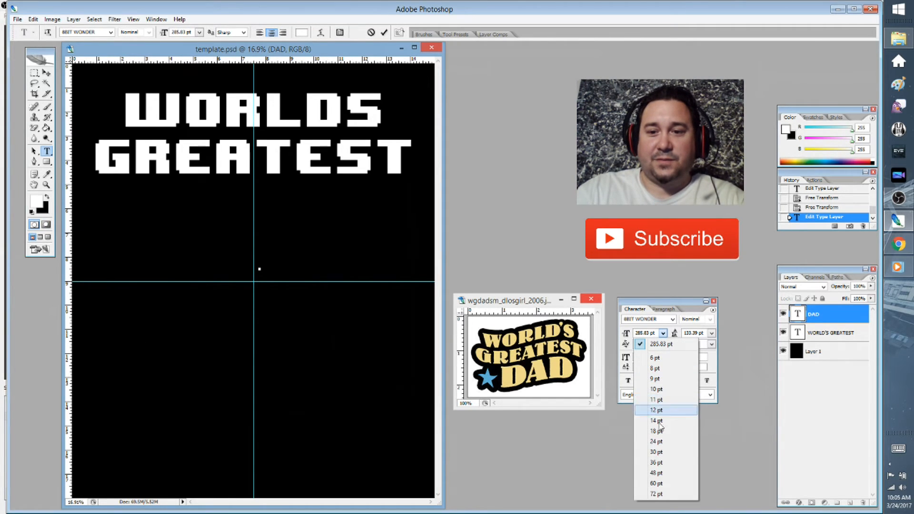
left_click(651, 494)
type("GAMER")
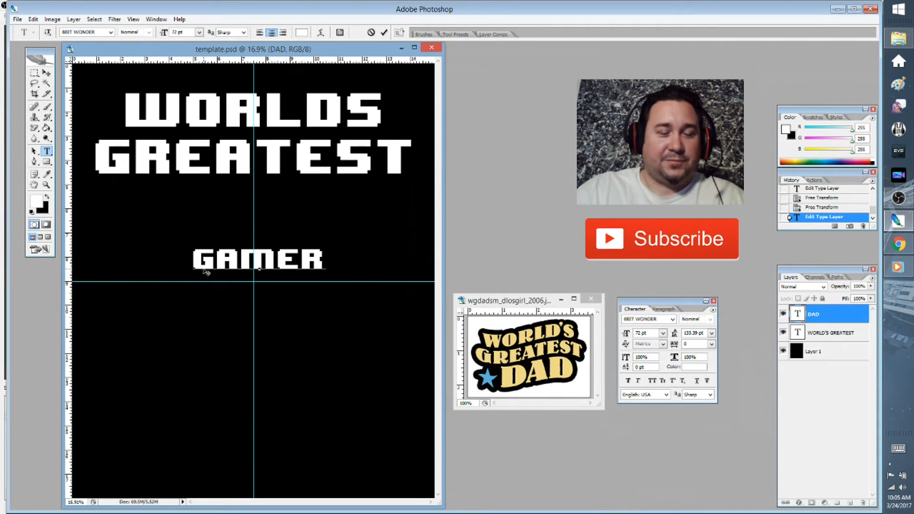
left_click_drag(306, 320, 306, 304)
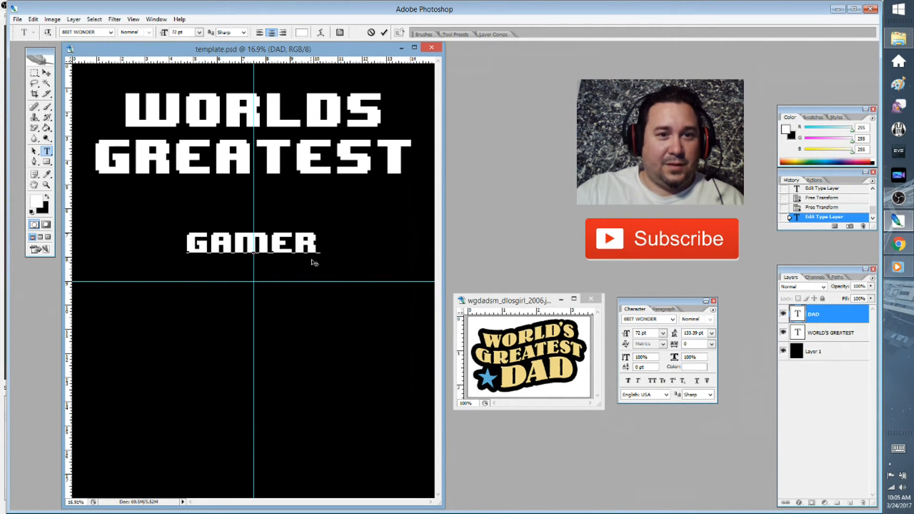
- Set the GAMER text size to 180 pt, move it up directly below GREATEST and commit the edit
left_click_drag(320, 239, 168, 238)
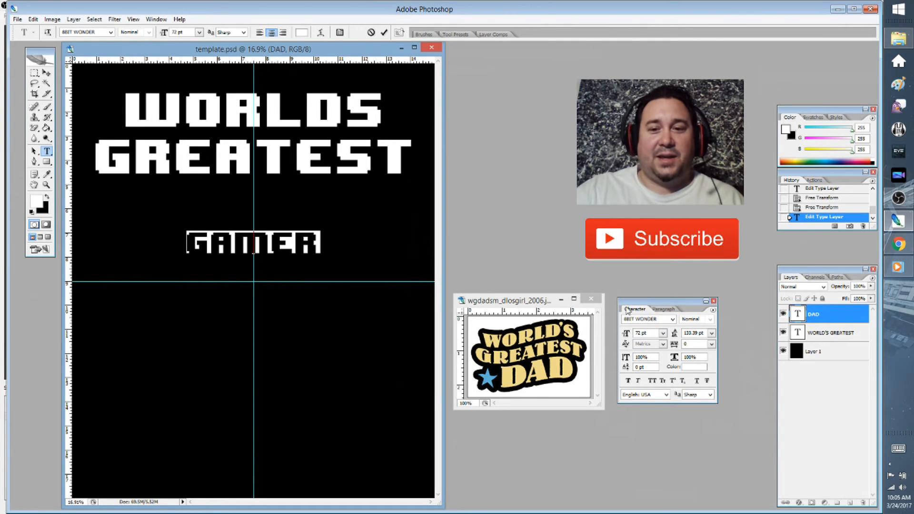
double_click(637, 333)
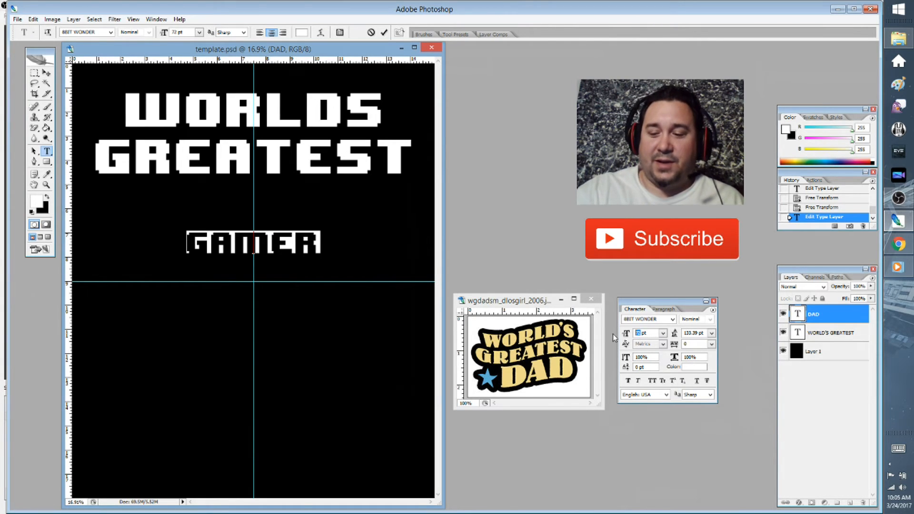
type("200")
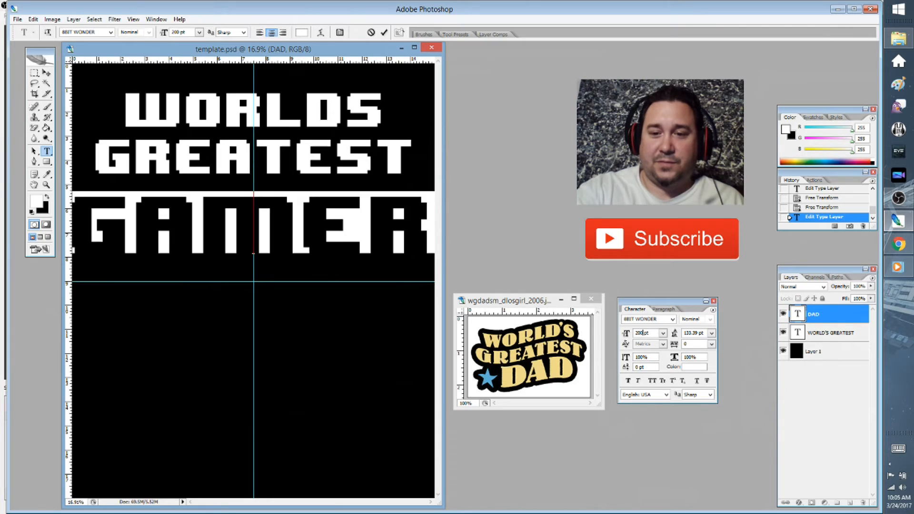
key("BackSpace")
key("BackSpace")
key("BackSpace")
type("160")
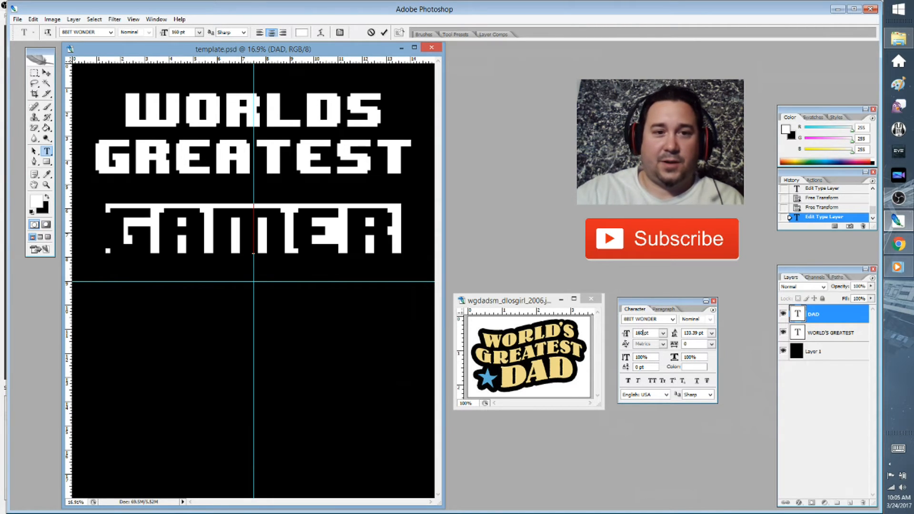
key("BackSpace")
key("BackSpace")
key("BackSpace")
type("180")
left_click_drag(380, 327, 386, 314)
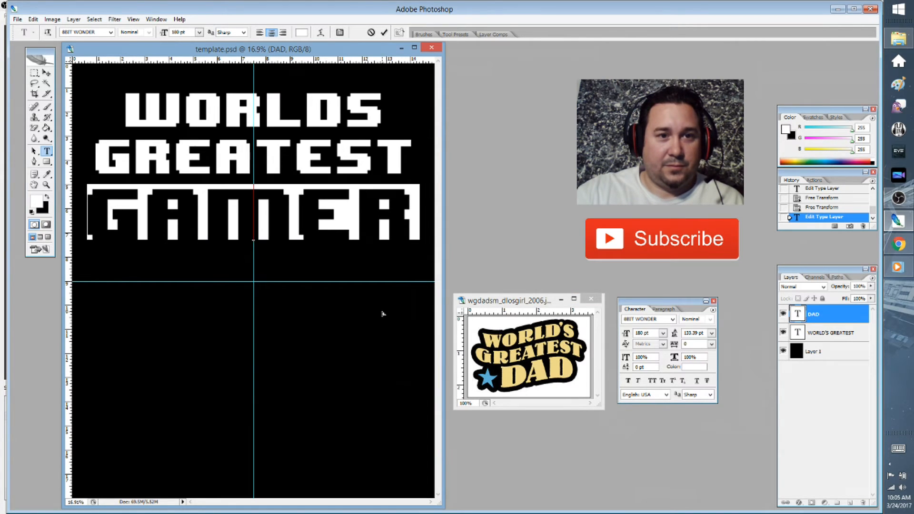
left_click(385, 33)
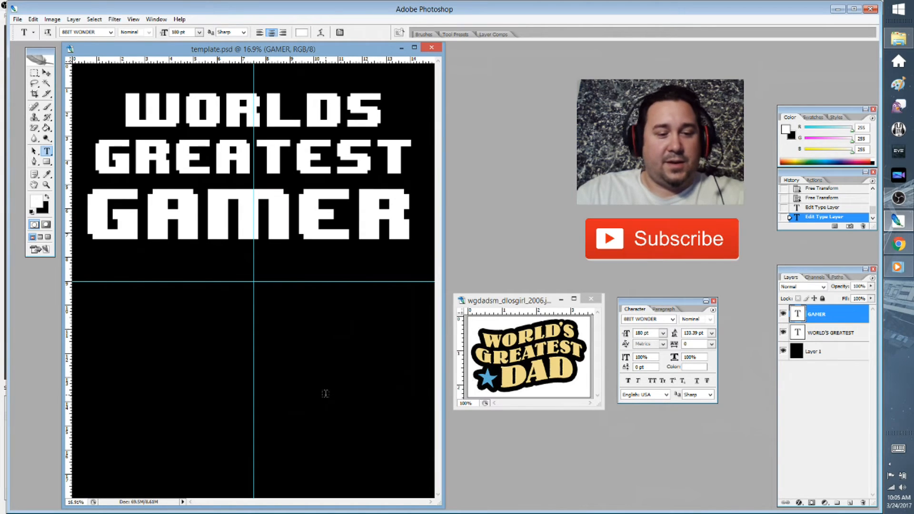
- Nudge the GAMER text right and slightly down with Free Transform to about X 2309 px, Y 1844 px, and apply the transform
key("ctrl+t")
key("Right")
key("Right")
key("Right")
key("Right")
key("Right")
key("Right")
key("Right")
key("Right")
key("Right")
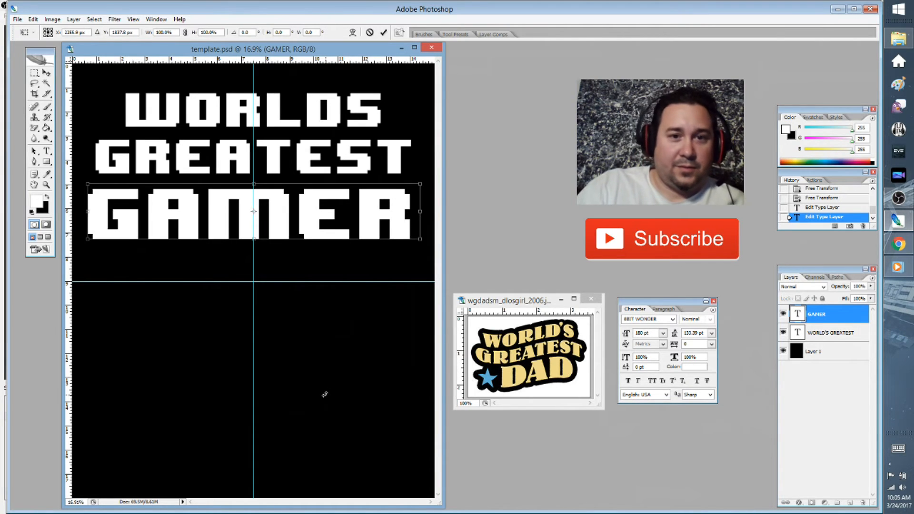
key("Right")
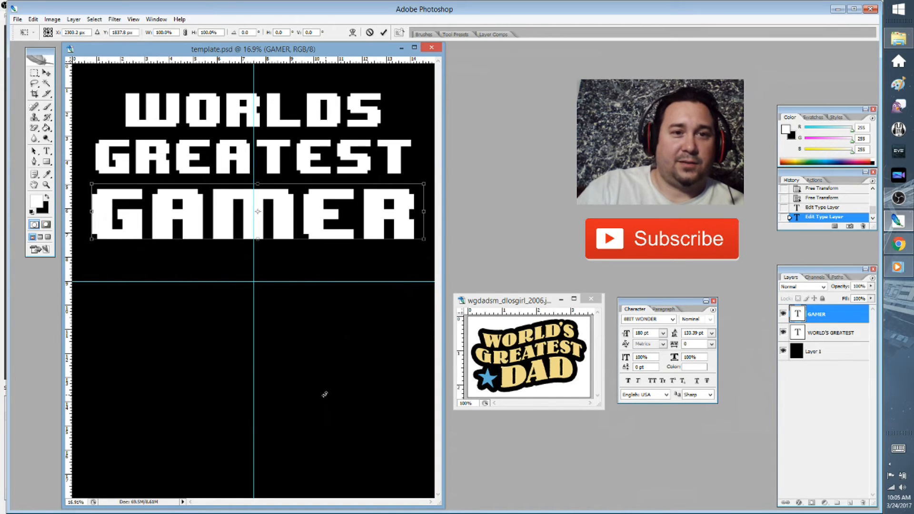
key("Down")
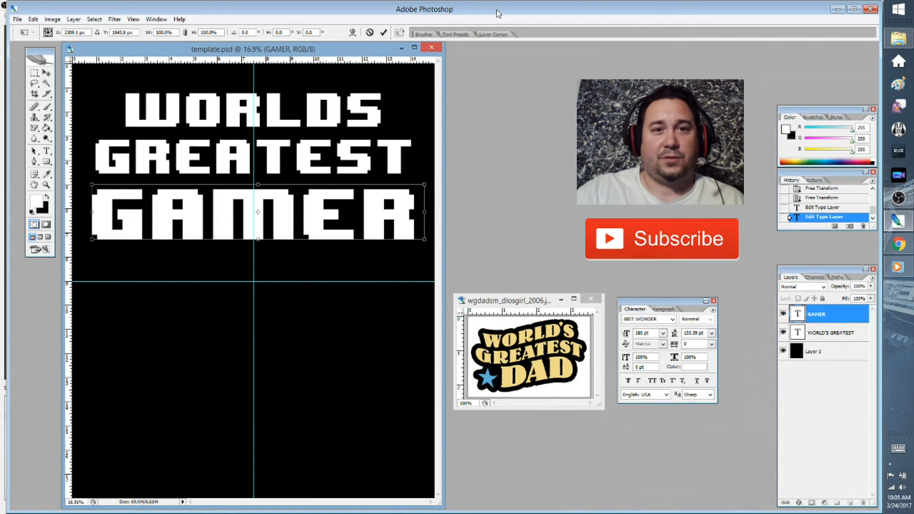
left_click(383, 32)
key("t")
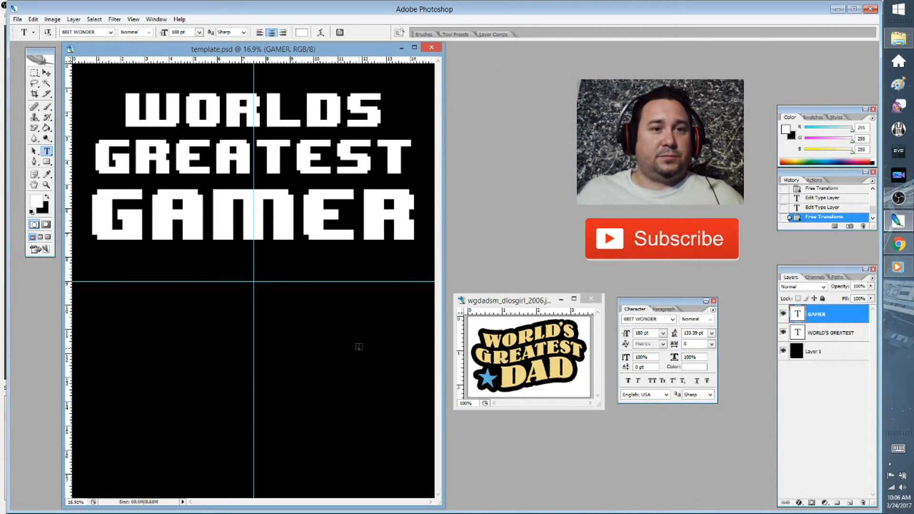
- Enter the WORLDS GREATEST text before the final S of WORLDS and commit the text edit
left_click(346, 106)
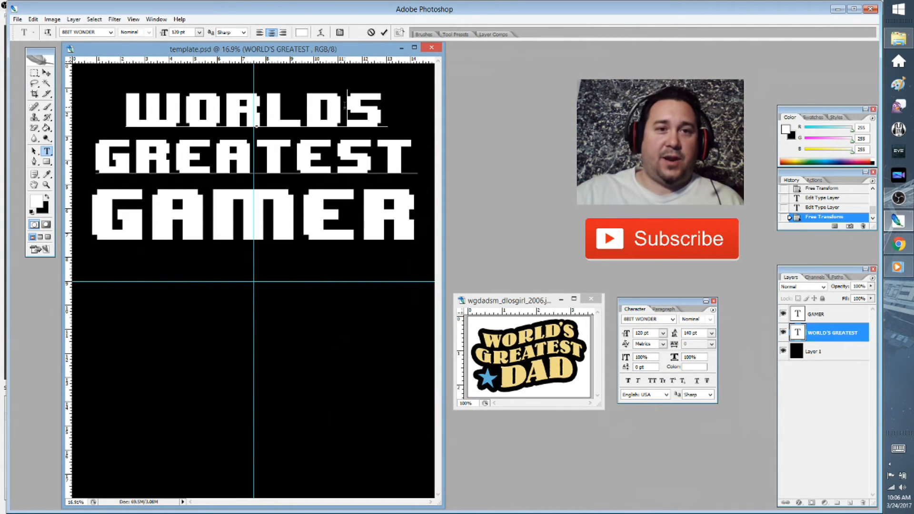
left_click(383, 32)
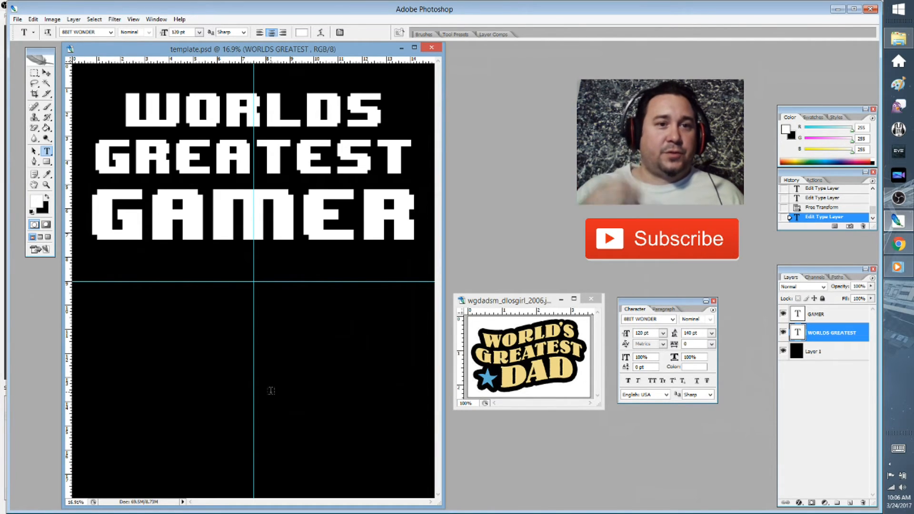
- Toggle the black background layer off and on to examine the white text over transparency
left_click(783, 352)
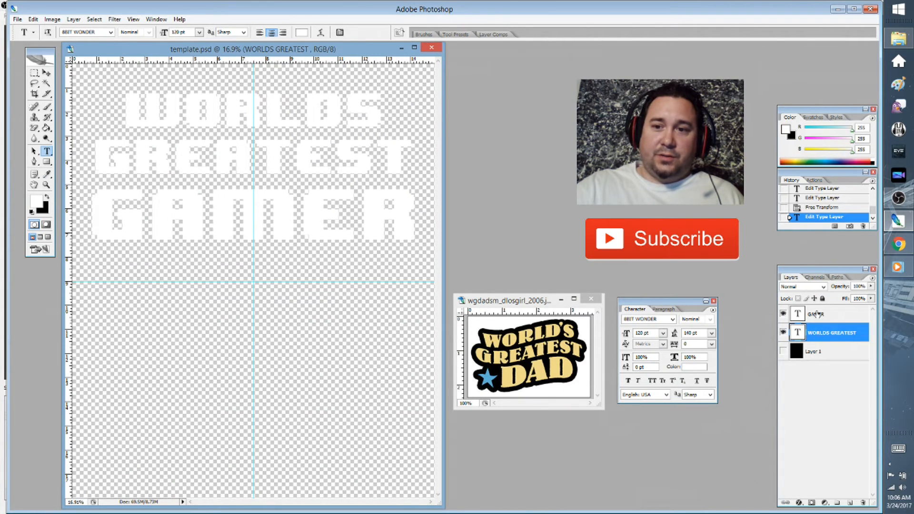
left_click(784, 353)
left_click(783, 353)
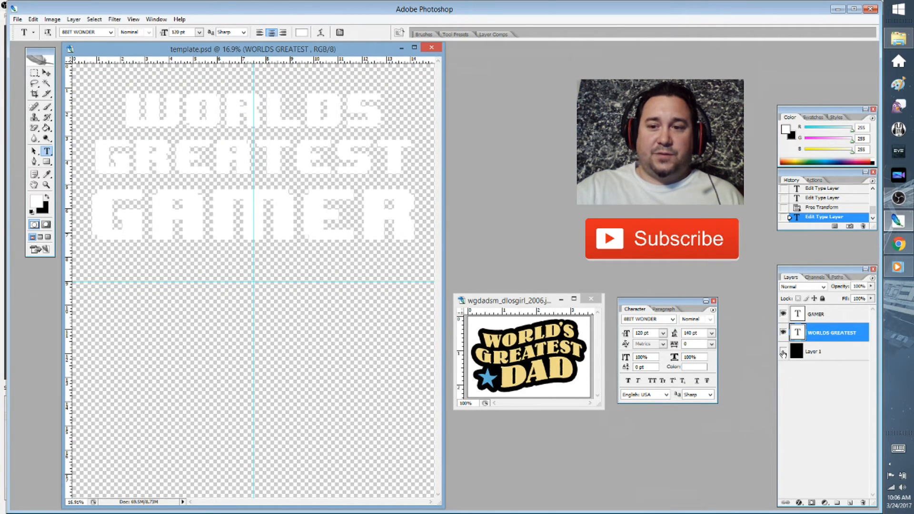
left_click(783, 353)
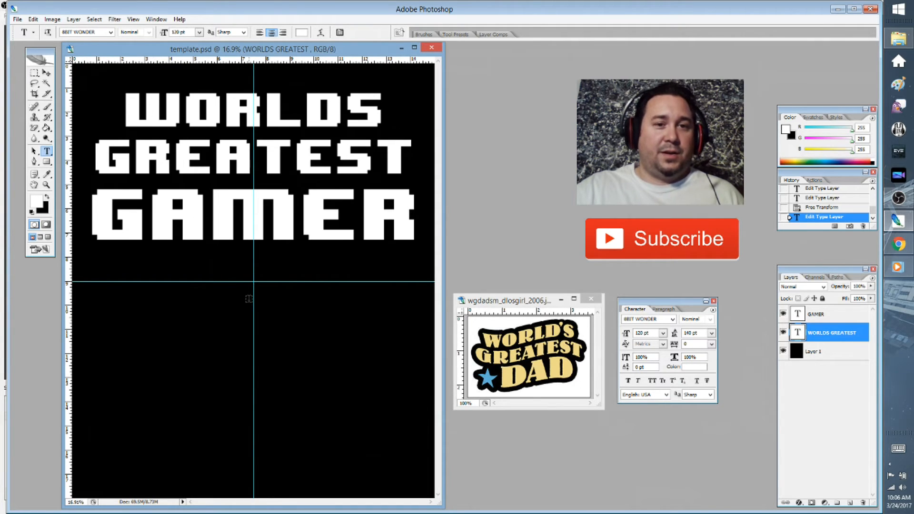
- Hide the black background layer, merge the visible text layers into one, and check the result with the background briefly shown
left_click(783, 352)
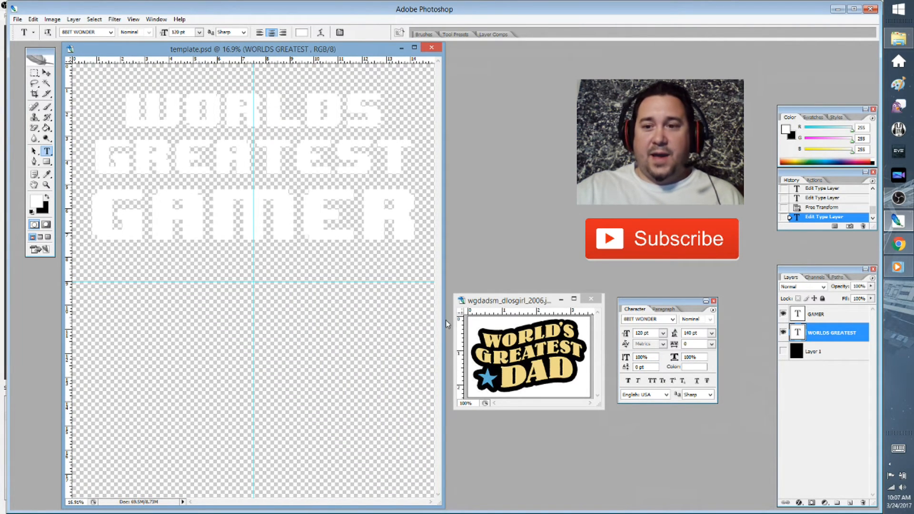
left_click(73, 19)
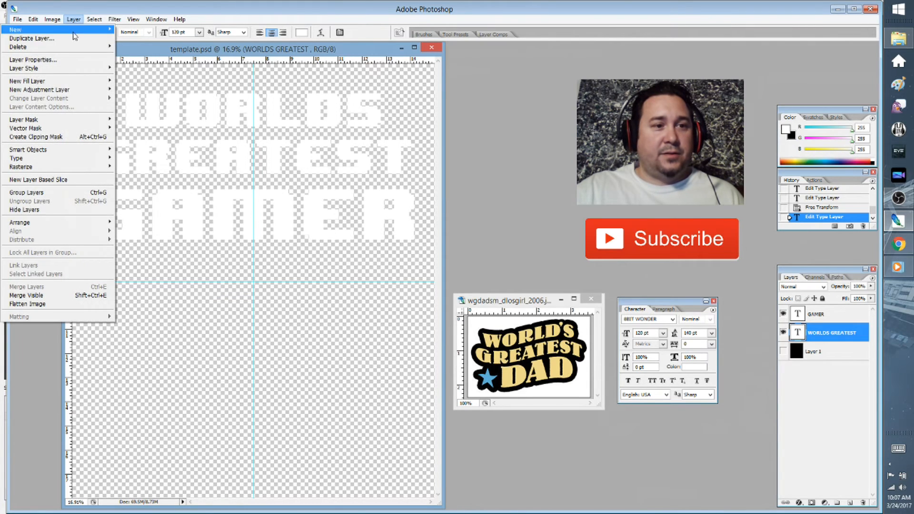
left_click(60, 295)
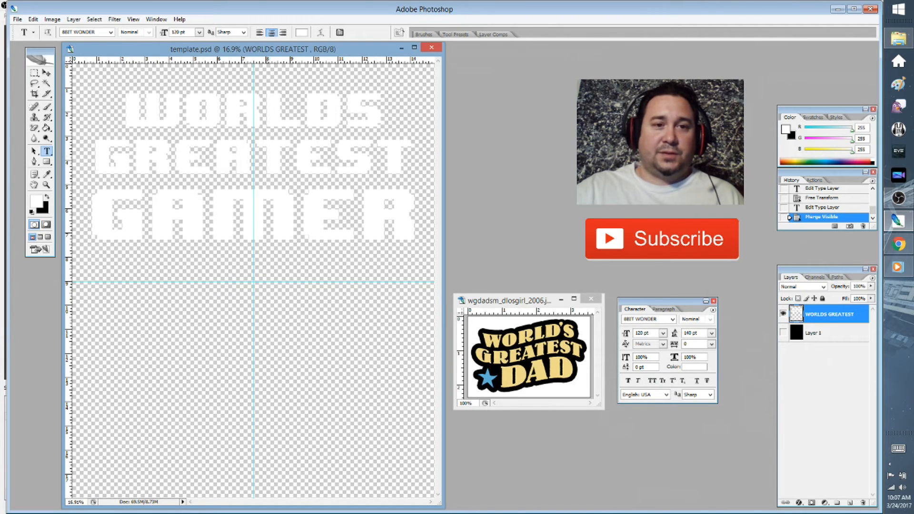
left_click(782, 333)
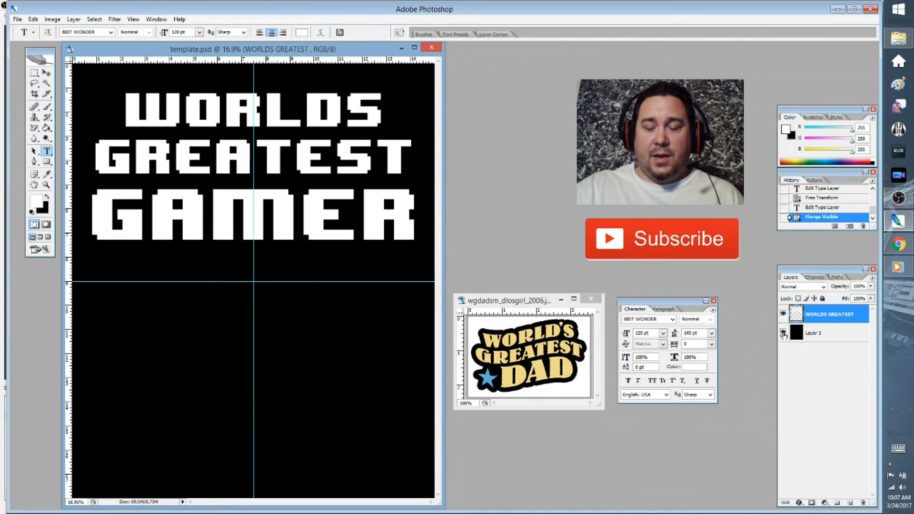
left_click(782, 333)
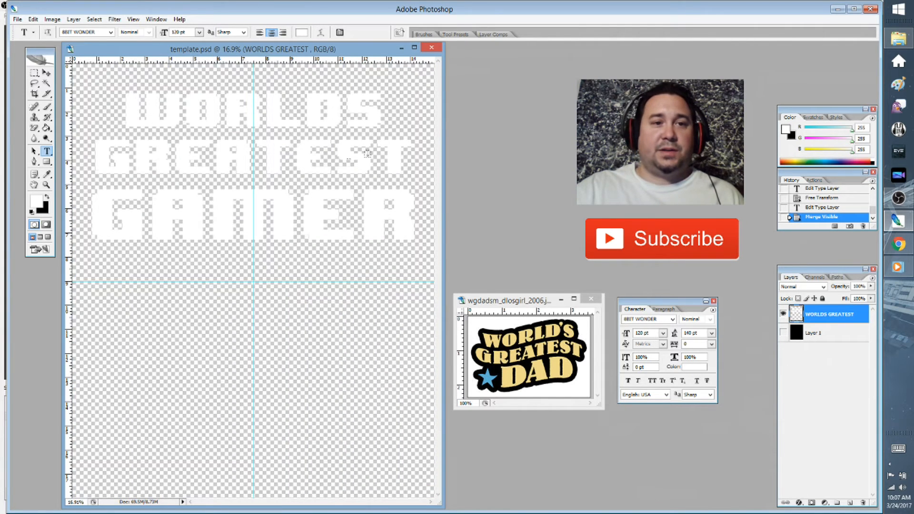
- Start saving the design under a new name and create and open a YOUTUBE folder inside Amazon_Merch
left_click(17, 19)
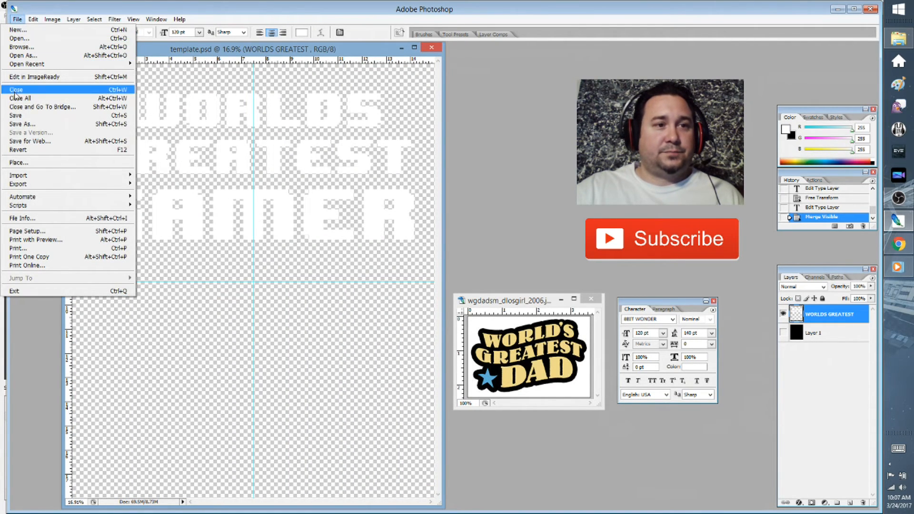
left_click(7, 125)
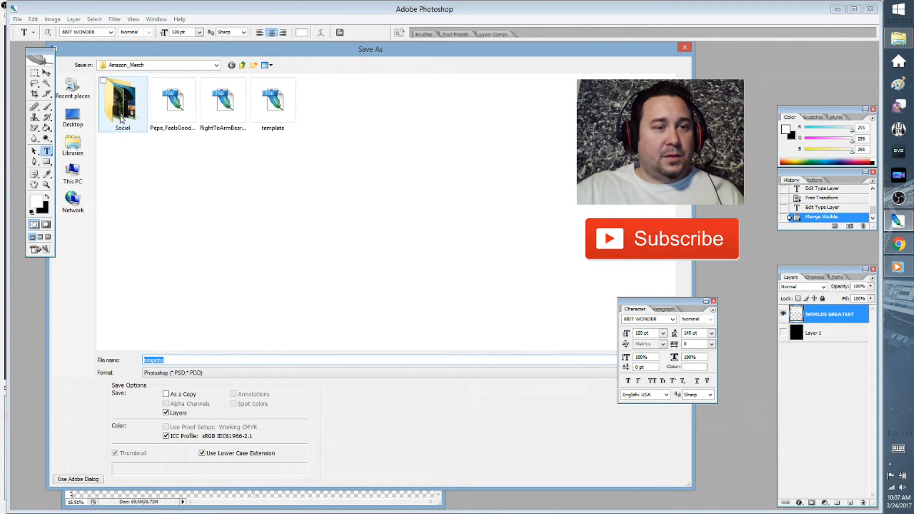
right_click(151, 231)
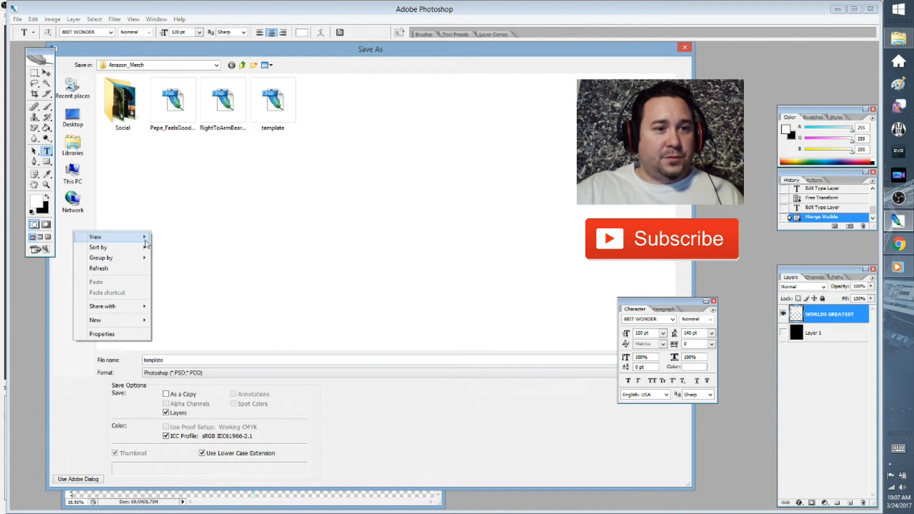
mouse_move(124, 321)
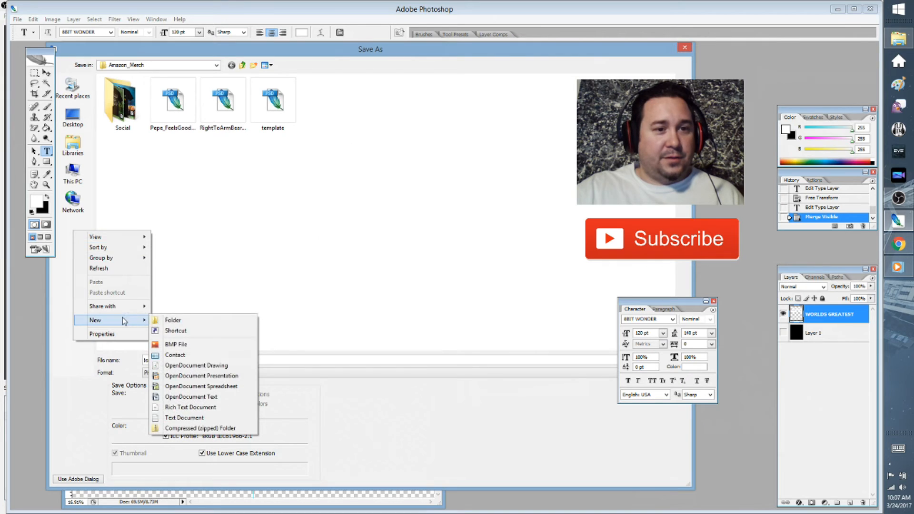
left_click(169, 317)
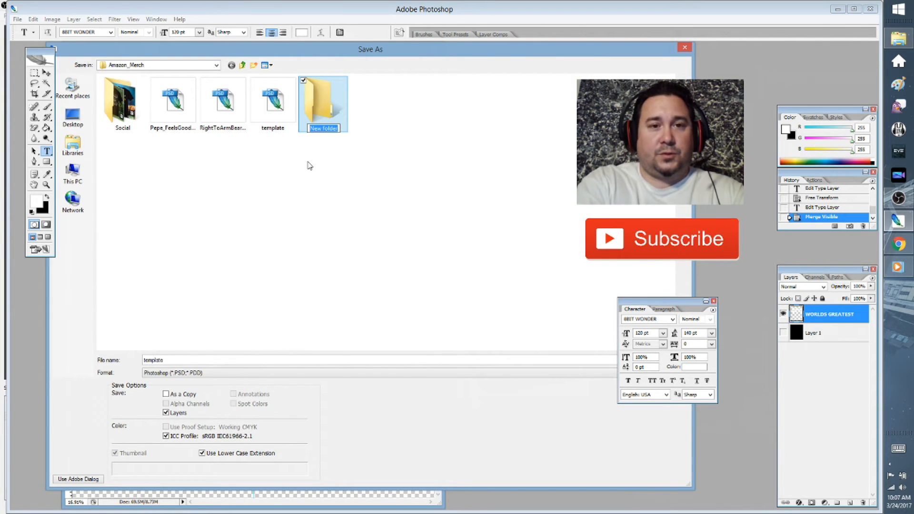
key("BackSpace")
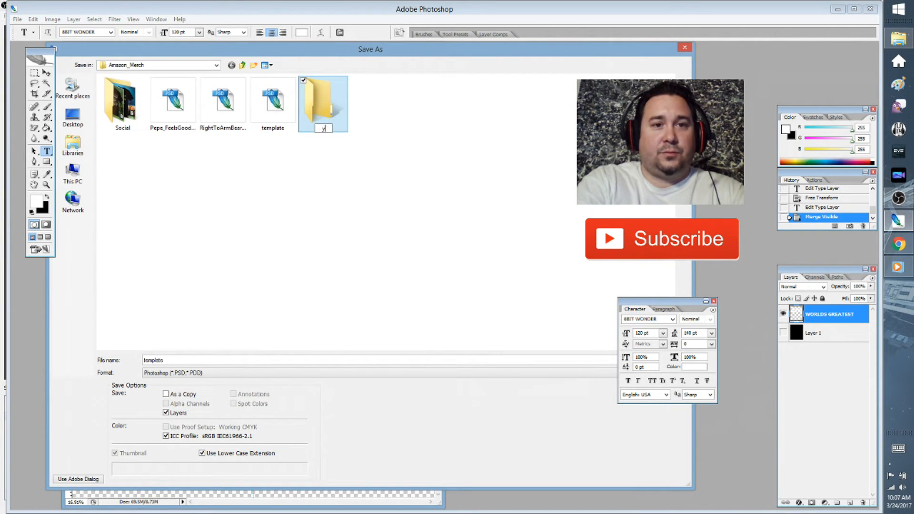
type("OUTUBE")
key("Return")
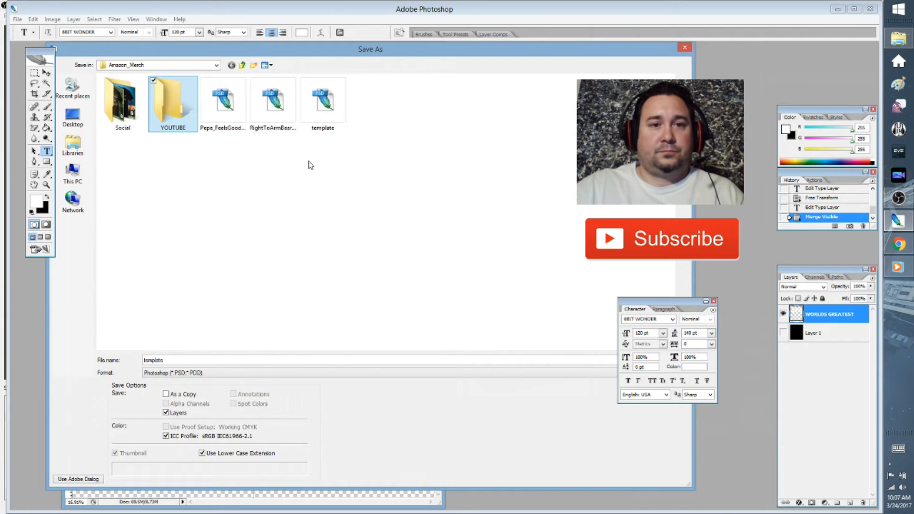
double_click(162, 110)
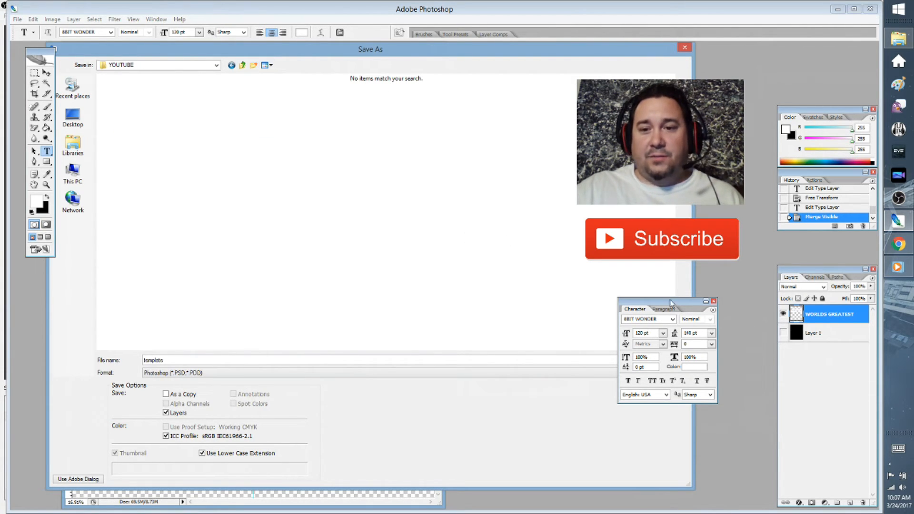
- Save the design as a PNG copy named GAMER in the YOUTUBE folder, with interlacing set to None
left_click(211, 373)
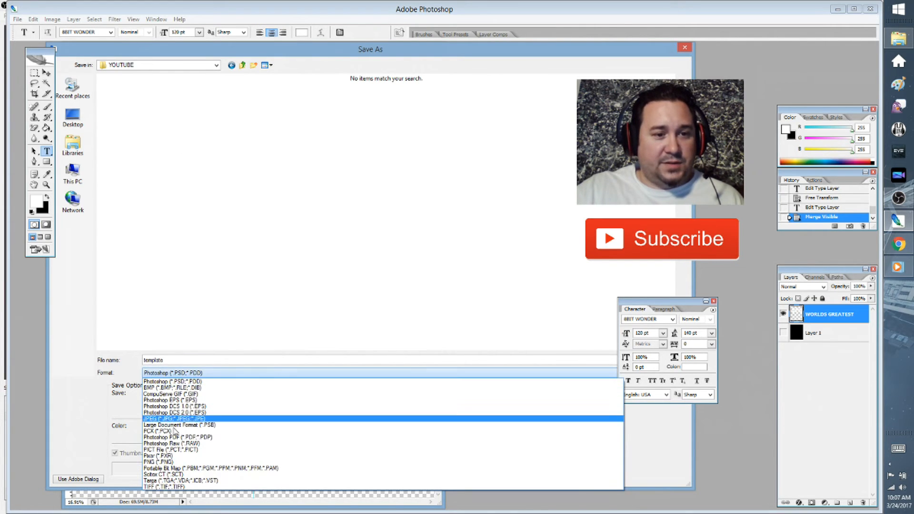
left_click(158, 461)
double_click(200, 360)
left_click(195, 360)
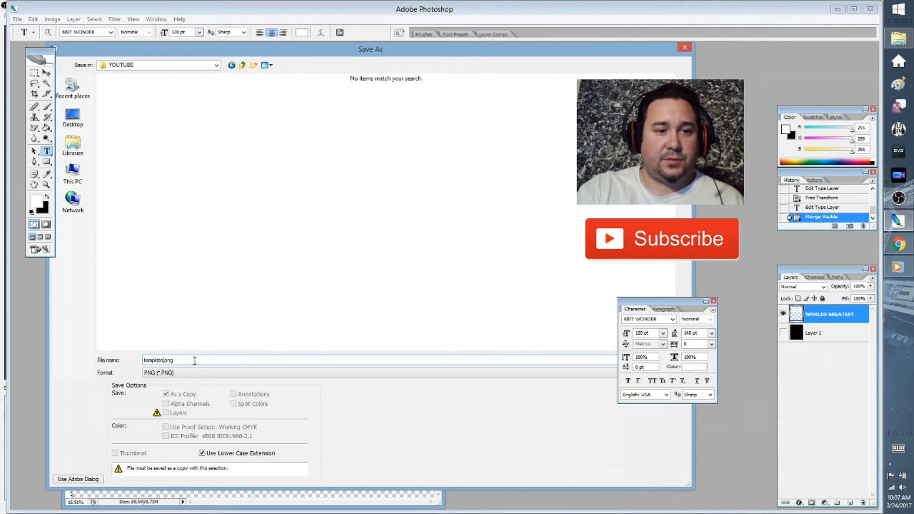
key("BackSpace")
key("BackSpace")
key("BackSpace")
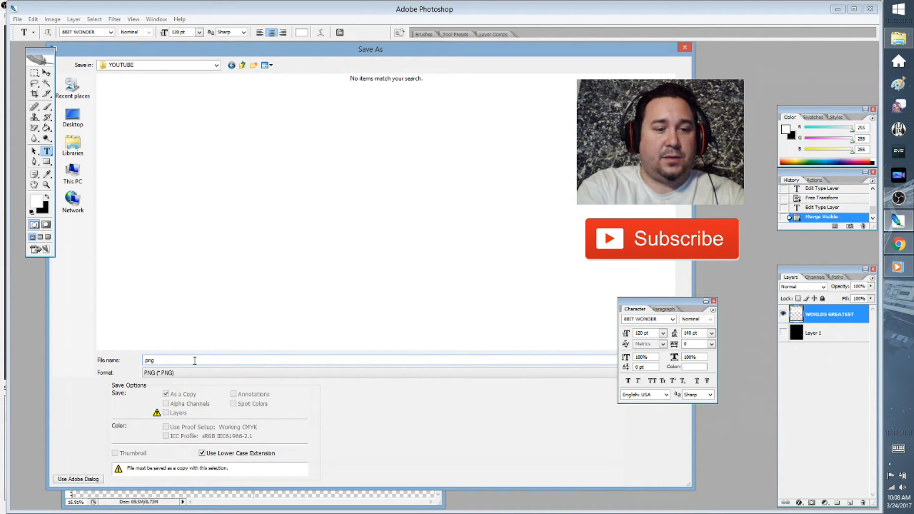
type("GAMER")
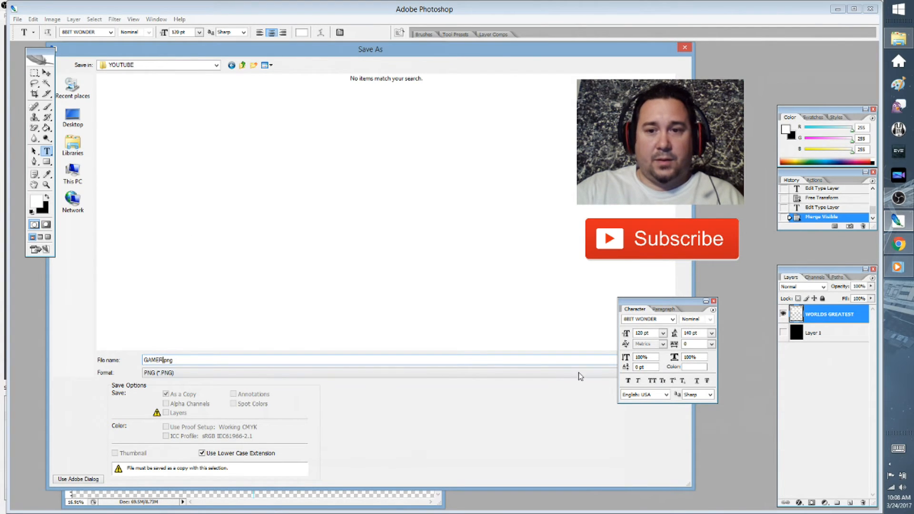
left_click_drag(494, 49, 493, 52)
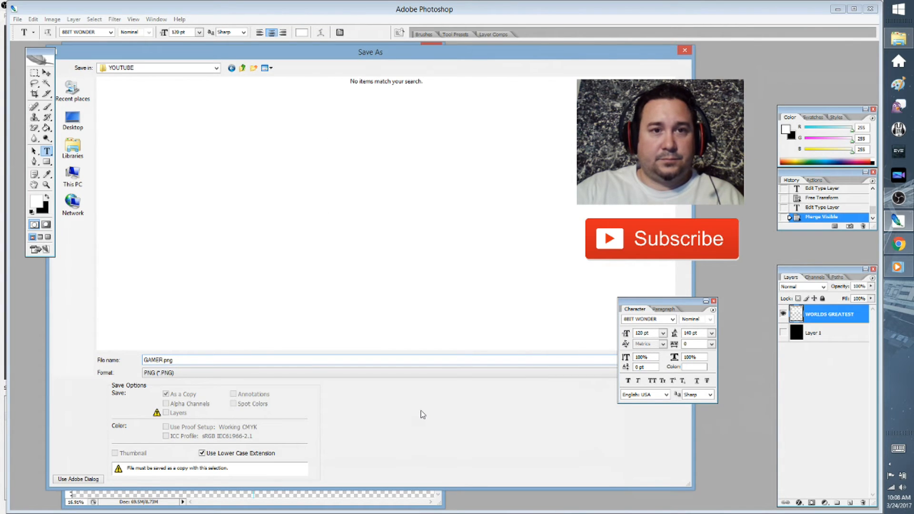
key("Return")
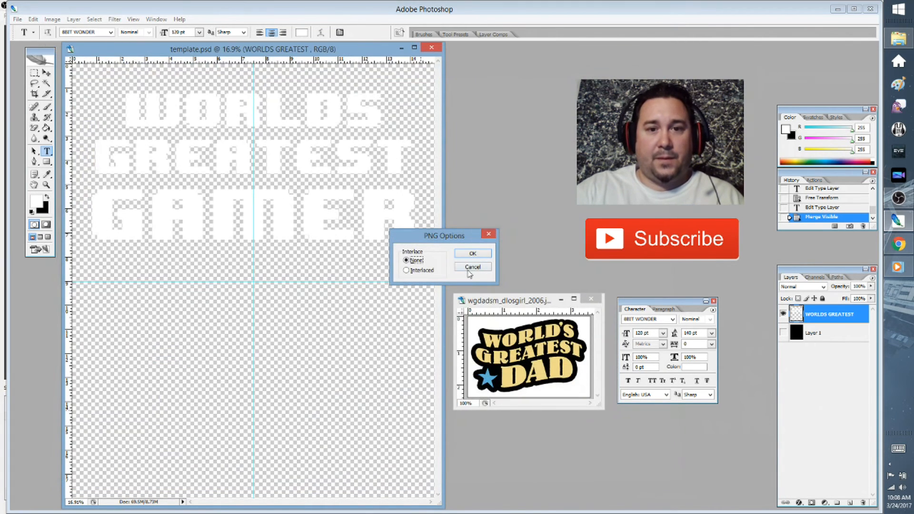
left_click(472, 254)
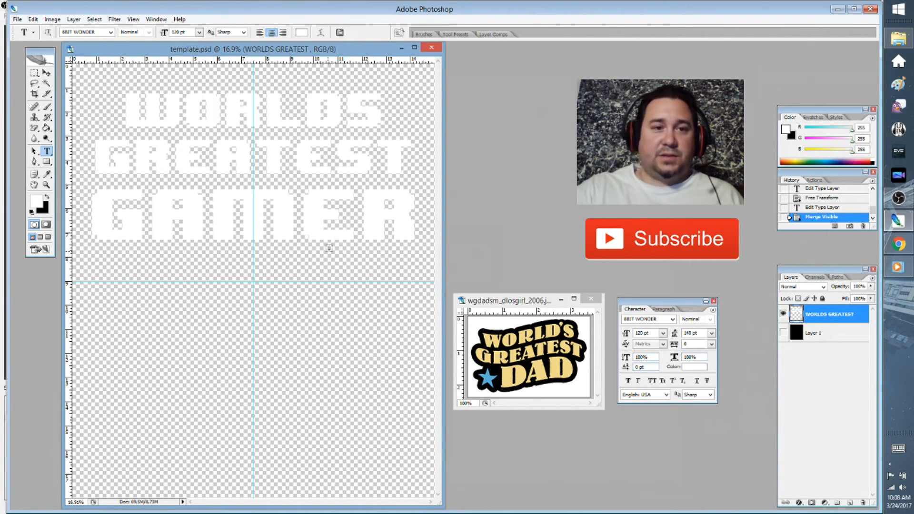
- Show and hide the black Layer 1 repeatedly to compare the white lettering on black and on transparency
left_click(783, 332)
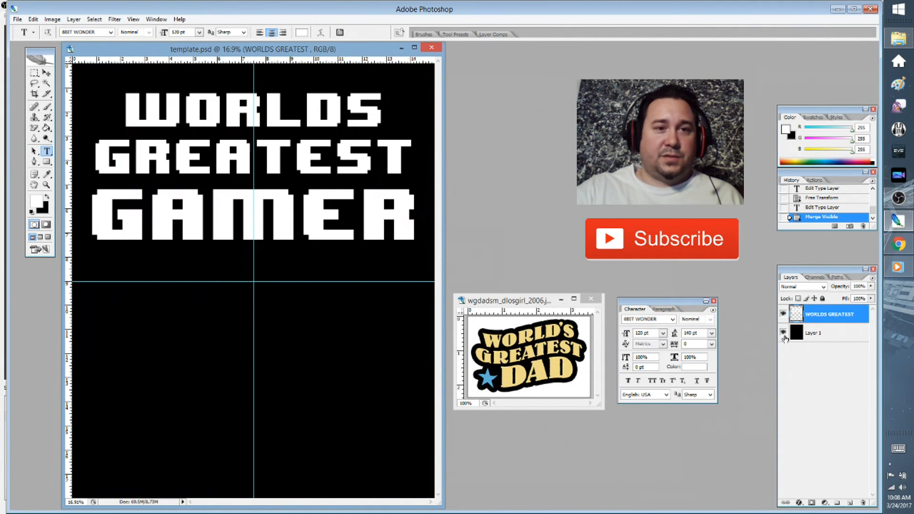
left_click(783, 333)
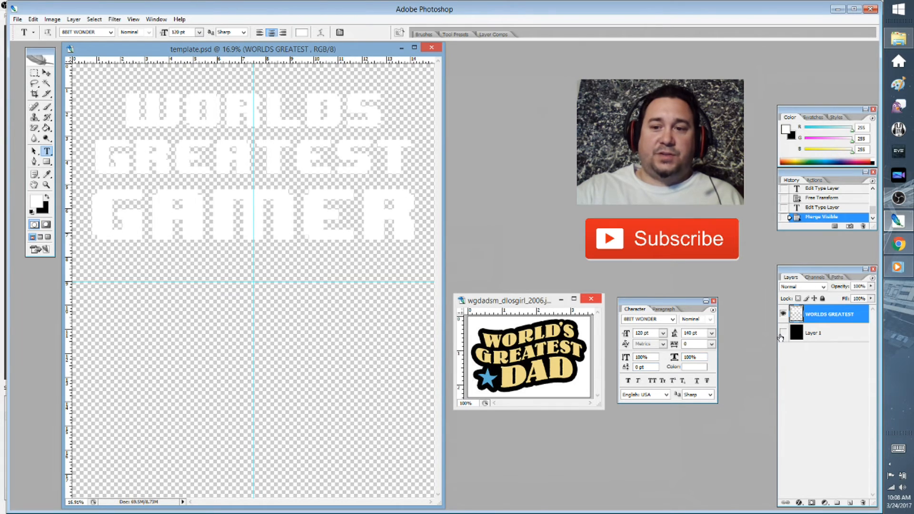
left_click(783, 332)
left_click(783, 333)
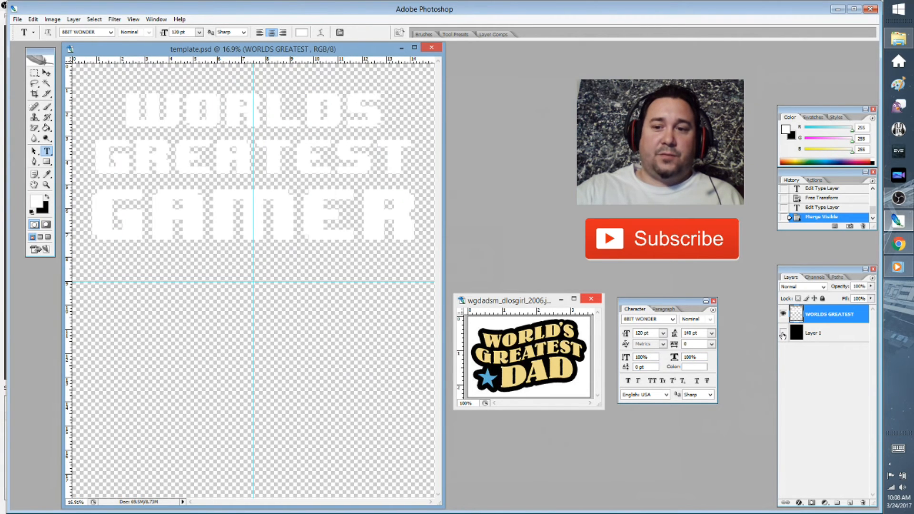
left_click(783, 333)
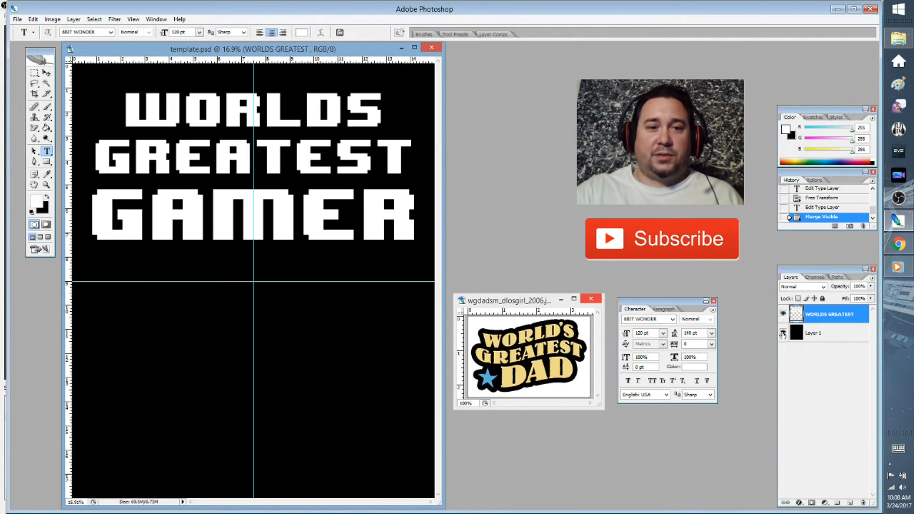
left_click(783, 334)
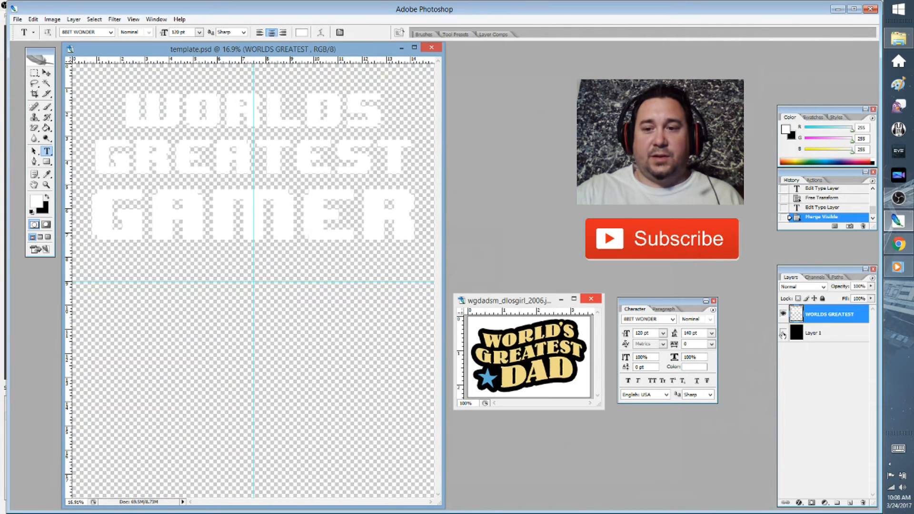
- Switch to the Merch by Amazon dashboard in Chrome, with Photoshop minimized out of the way and the downloads bar closed
left_click(898, 245)
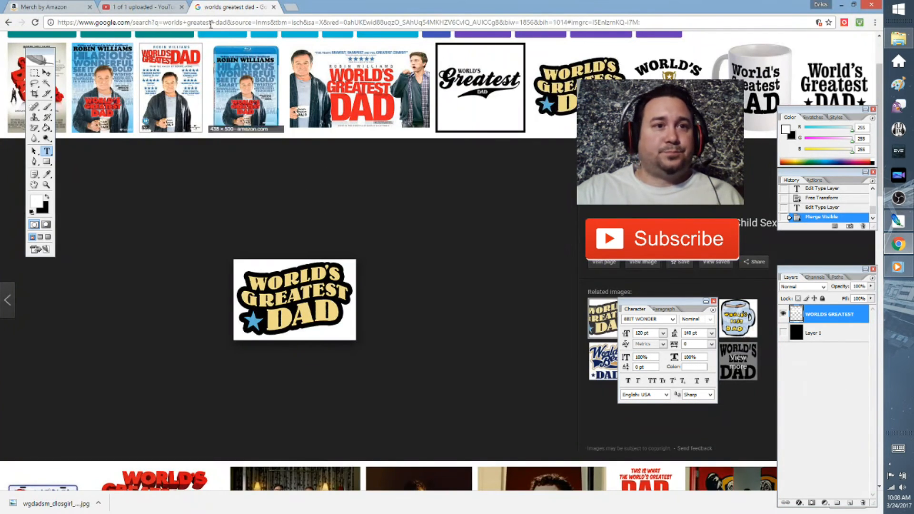
left_click(144, 7)
left_click(58, 5)
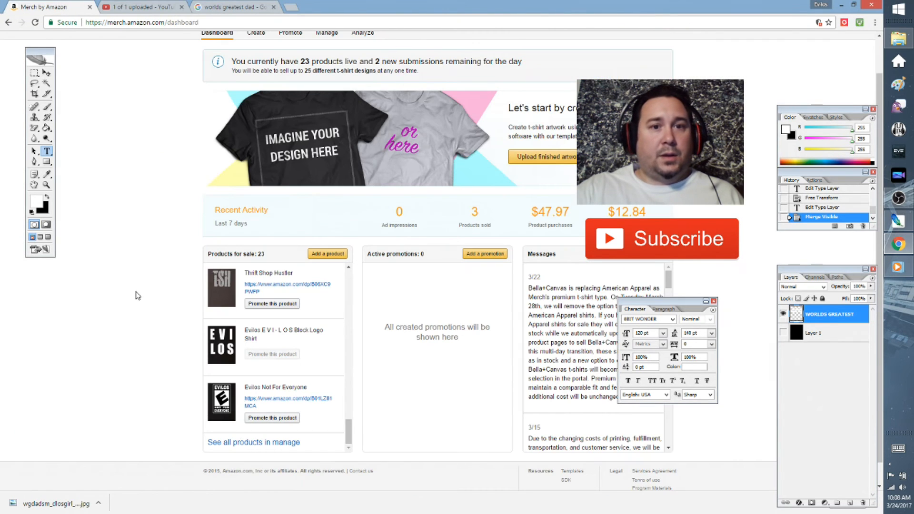
left_click(841, 5)
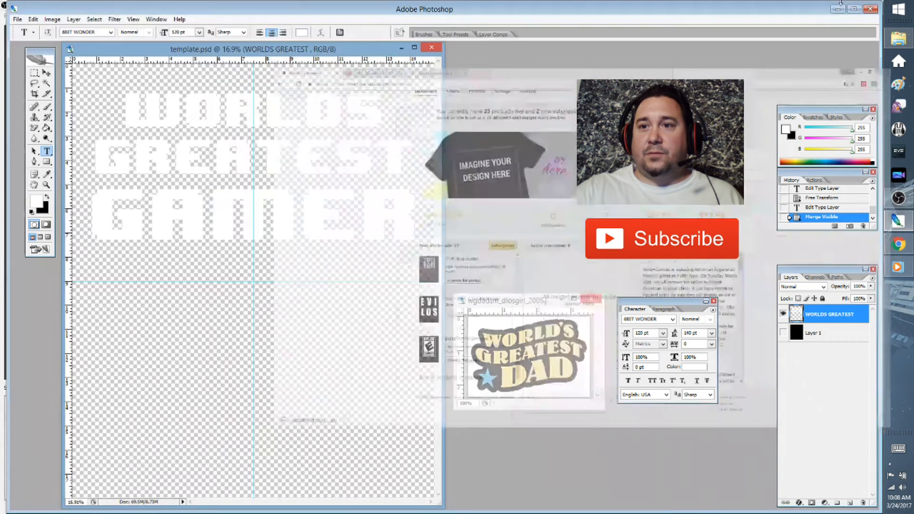
left_click(837, 7)
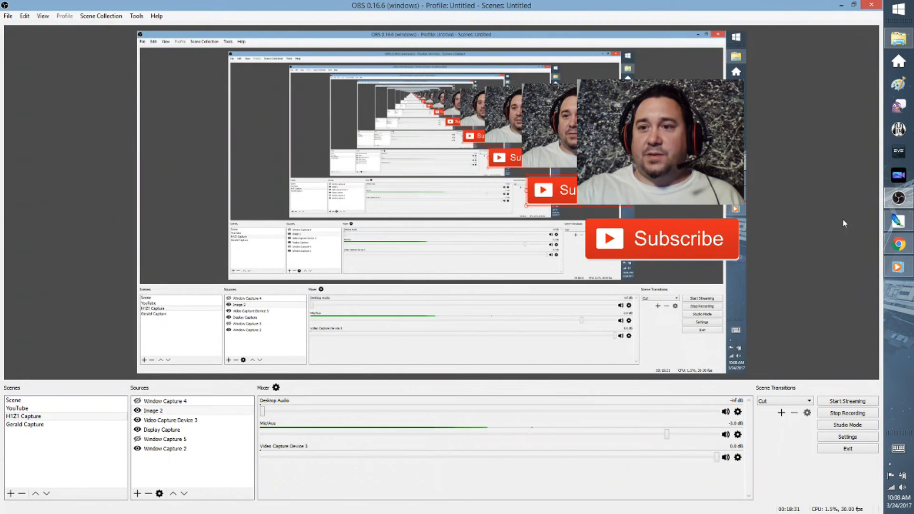
left_click(898, 245)
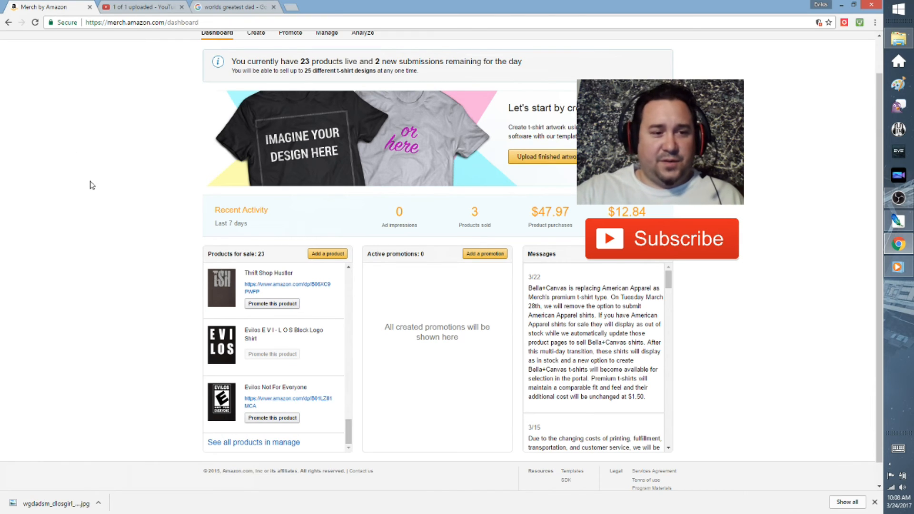
left_click(874, 502)
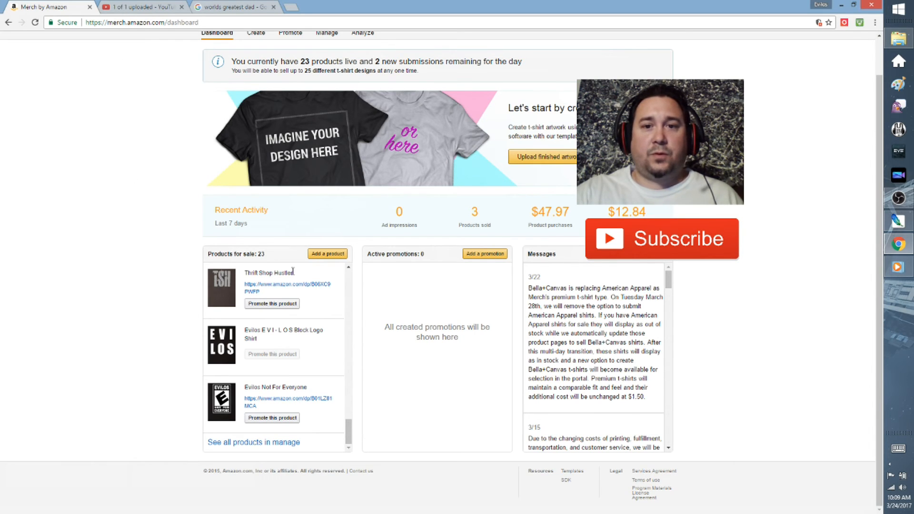
- Start a new product from finished artwork and upload the GAMER PNG to the front of the T-shirt
left_click(538, 158)
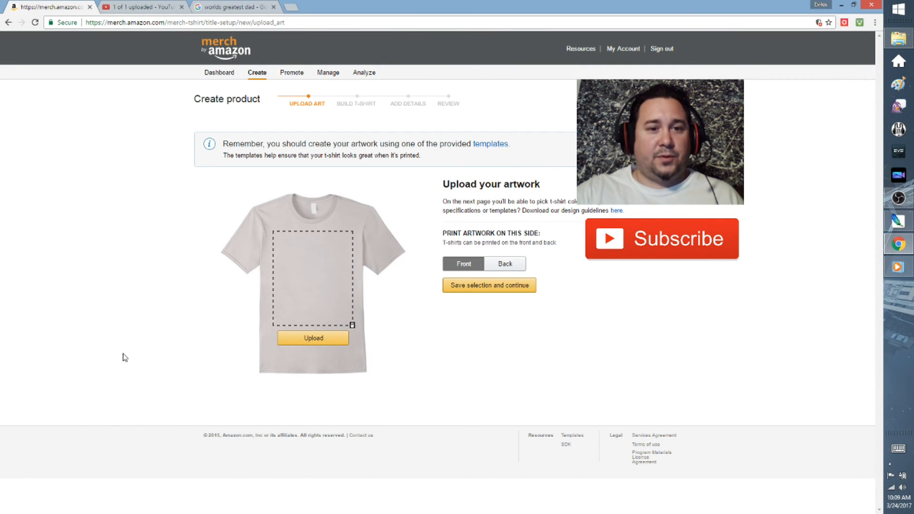
left_click(307, 339)
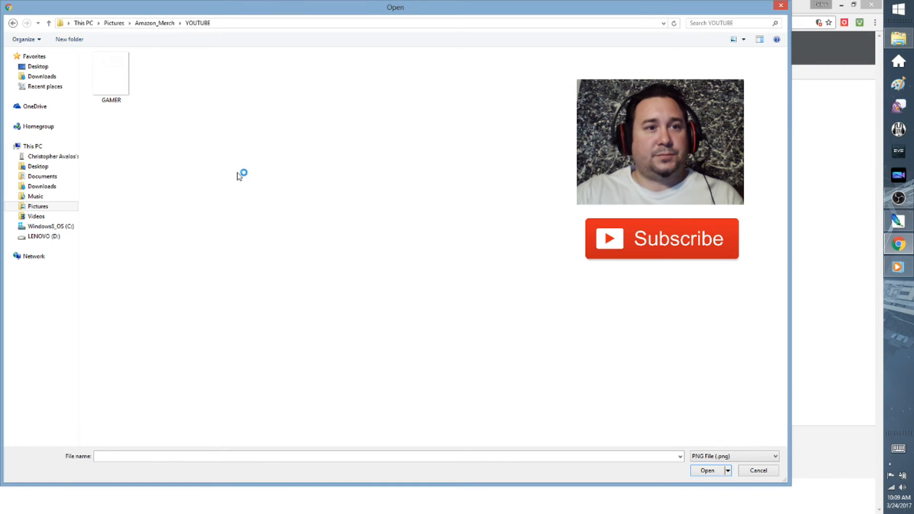
left_click(113, 79)
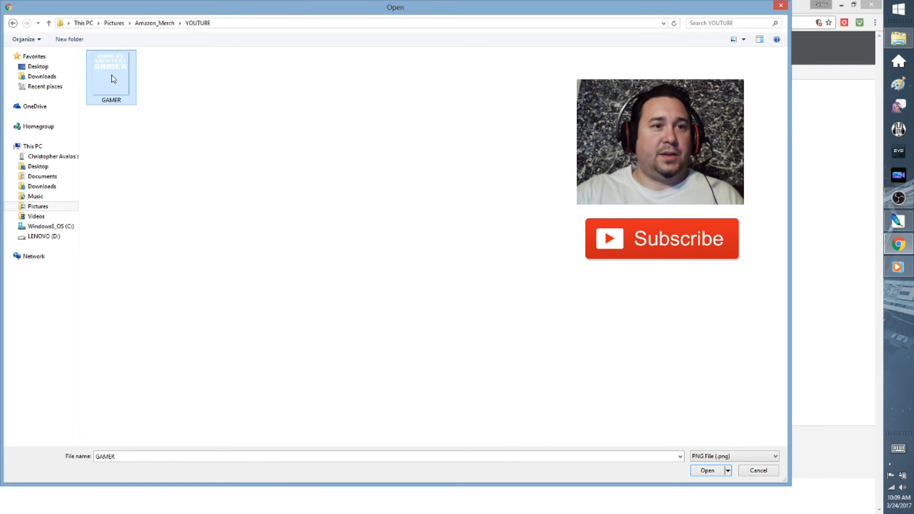
left_click(707, 470)
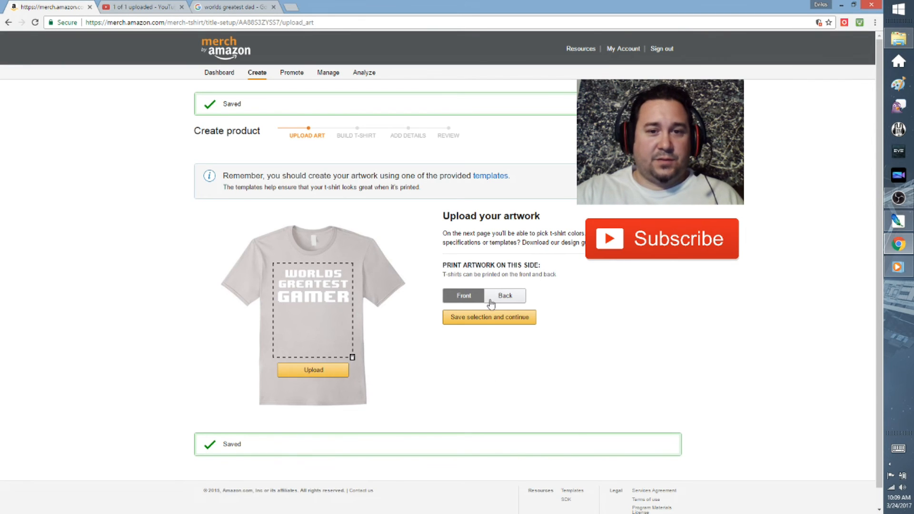
- Preview the shirt's back side, return to Front for the artwork, and save the selection to continue to Build T-Shirt
left_click(506, 299)
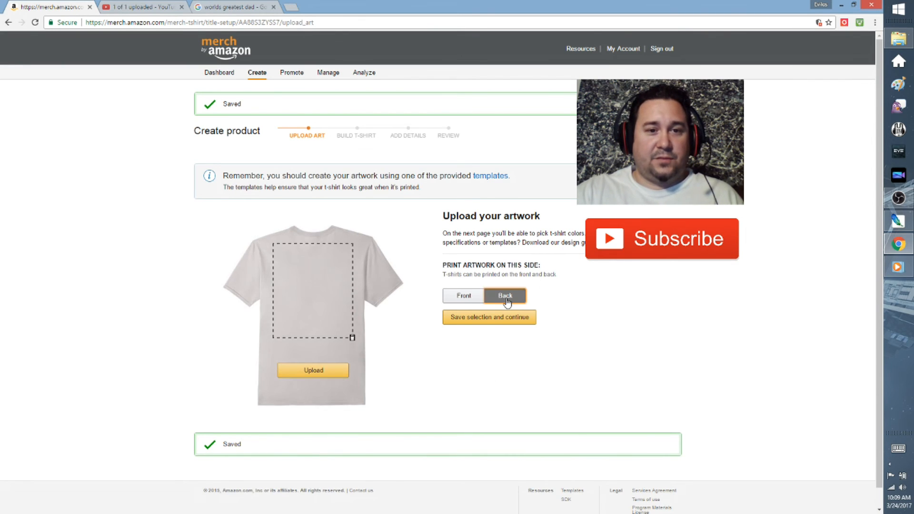
left_click(464, 297)
left_click(489, 318)
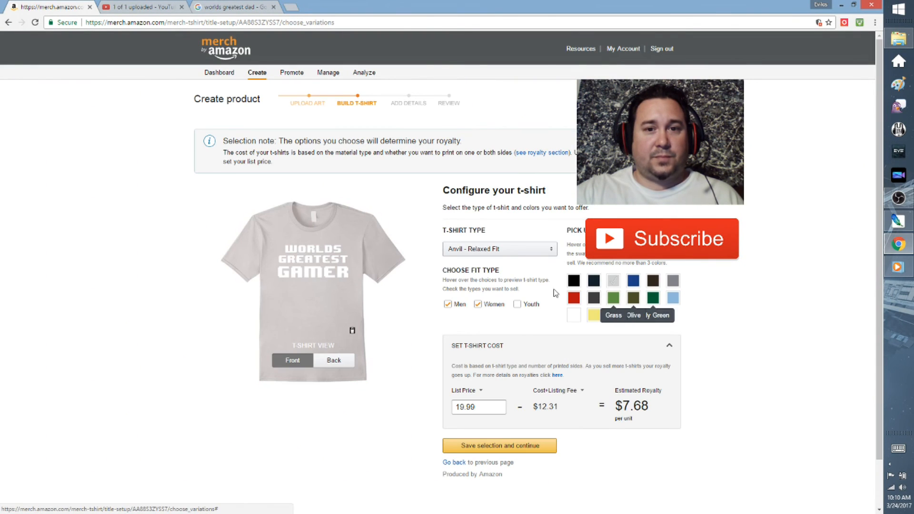
- Add the Youth fit type and review the T-shirt type choices, keeping Anvil - Relaxed Fit
left_click(516, 305)
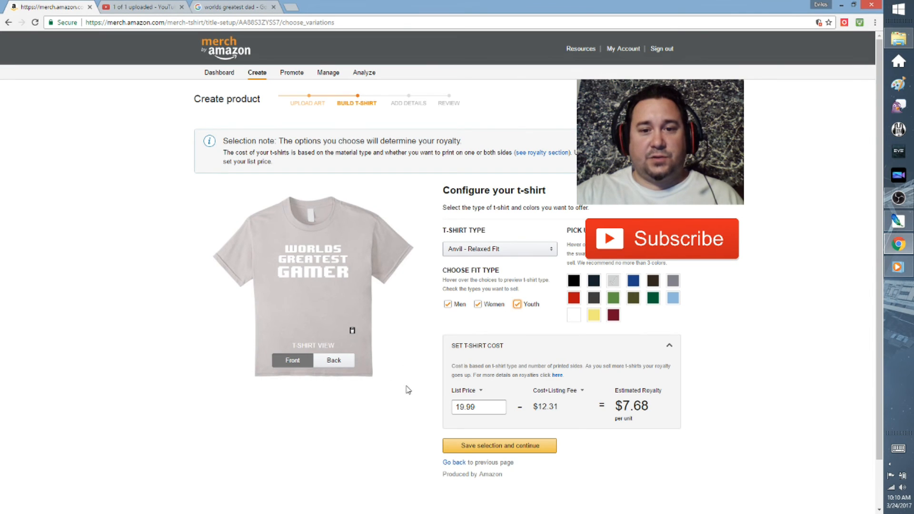
left_click(481, 251)
left_click(480, 252)
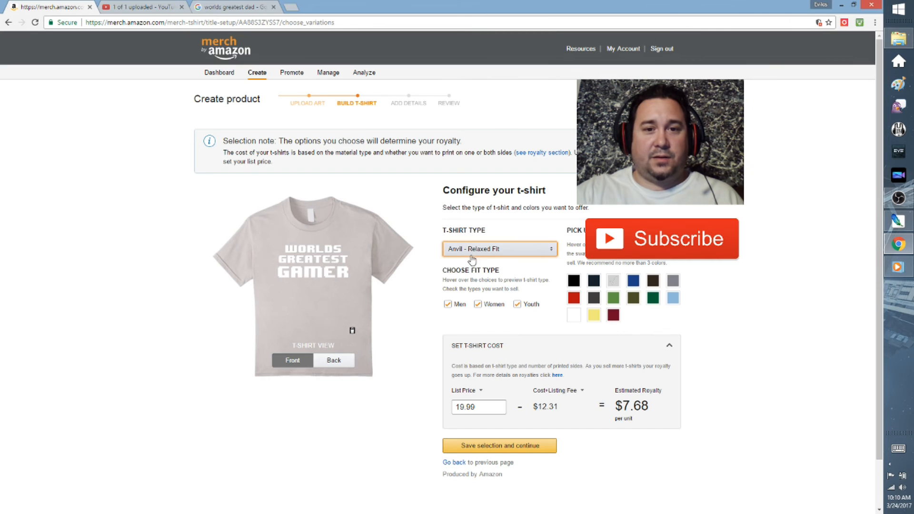
left_click(478, 251)
left_click(477, 253)
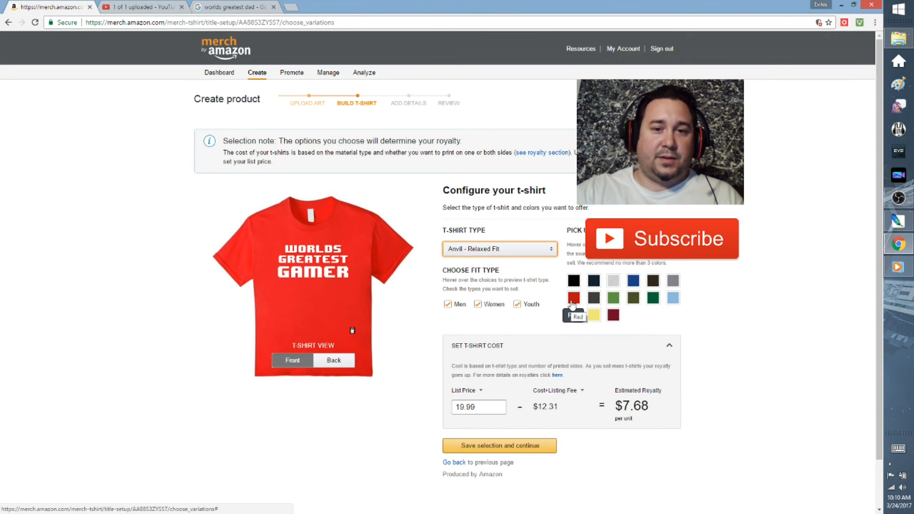
- Offer the T-shirt in Black, Navy, Cranberry, dark green and dark grey, and preview the Men fit in Black
left_click(575, 284)
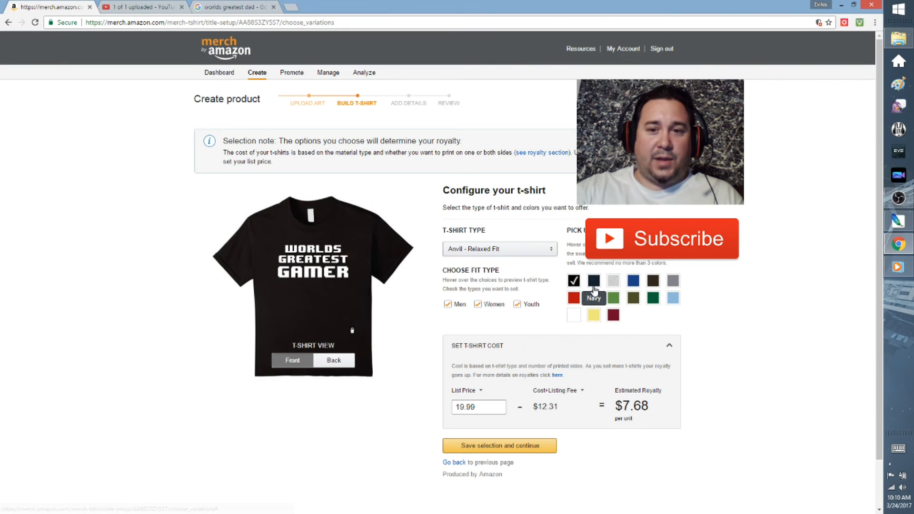
left_click(593, 280)
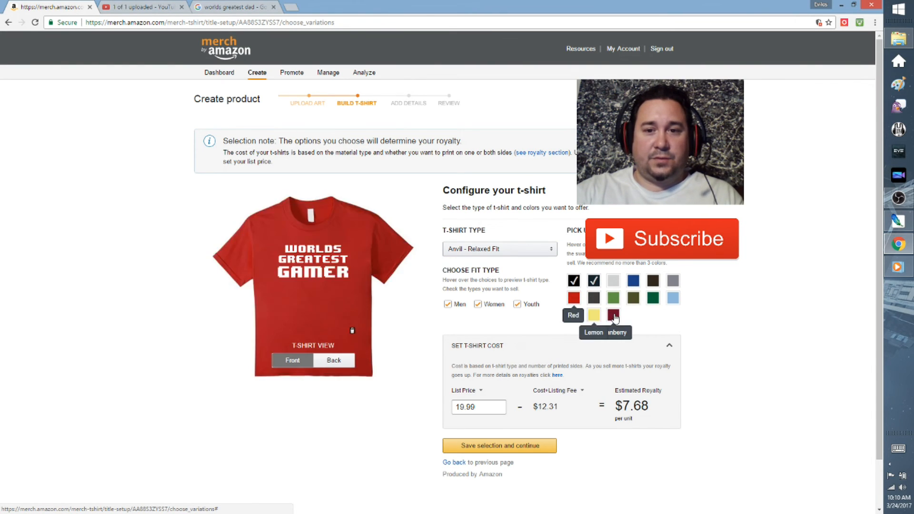
left_click(648, 300)
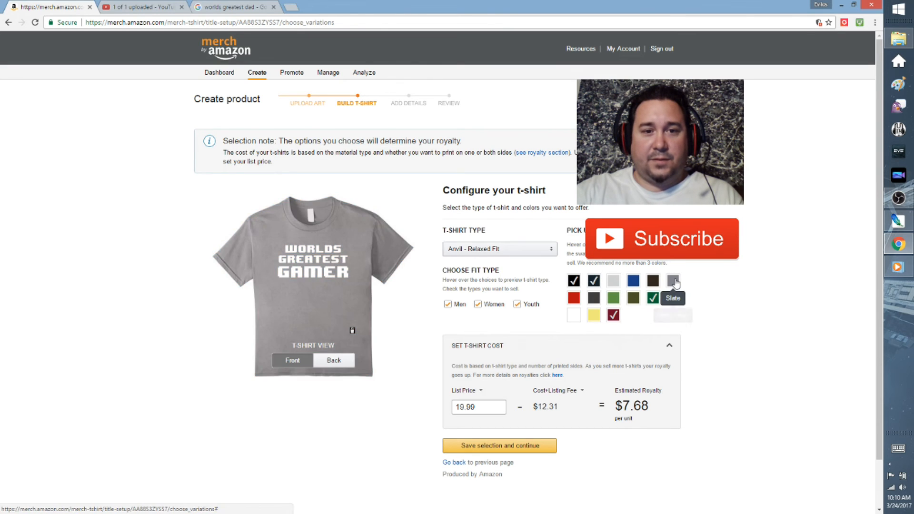
left_click(594, 299)
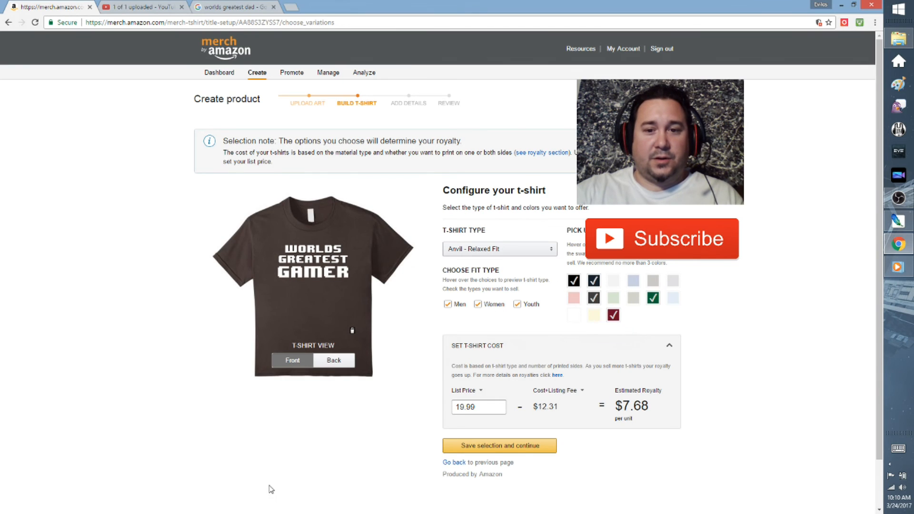
left_click(448, 305)
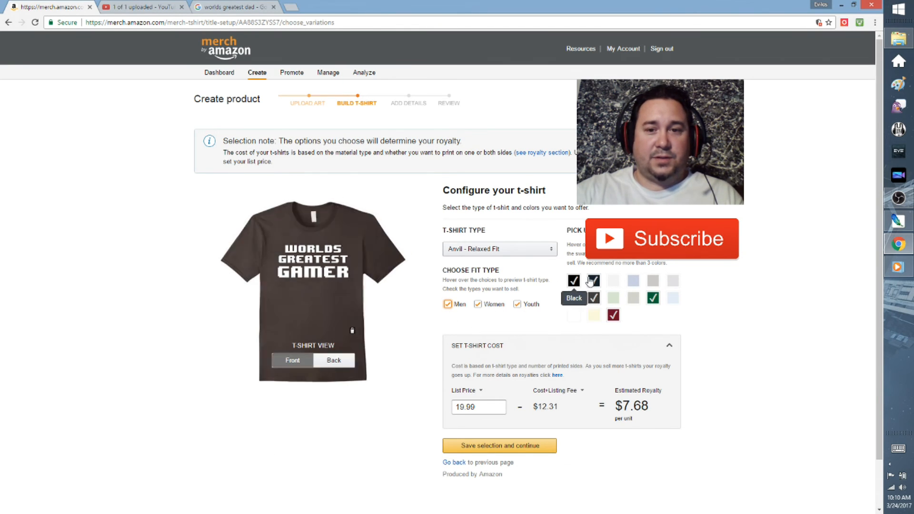
left_click(573, 281)
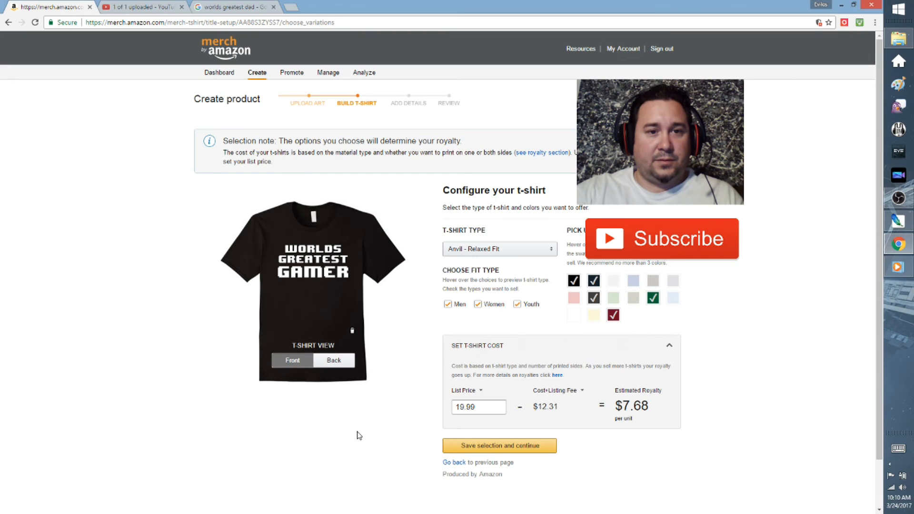
- Set the list price to 15.99 and save the selection to continue to Add Details
scroll(363, 433, "down", 1)
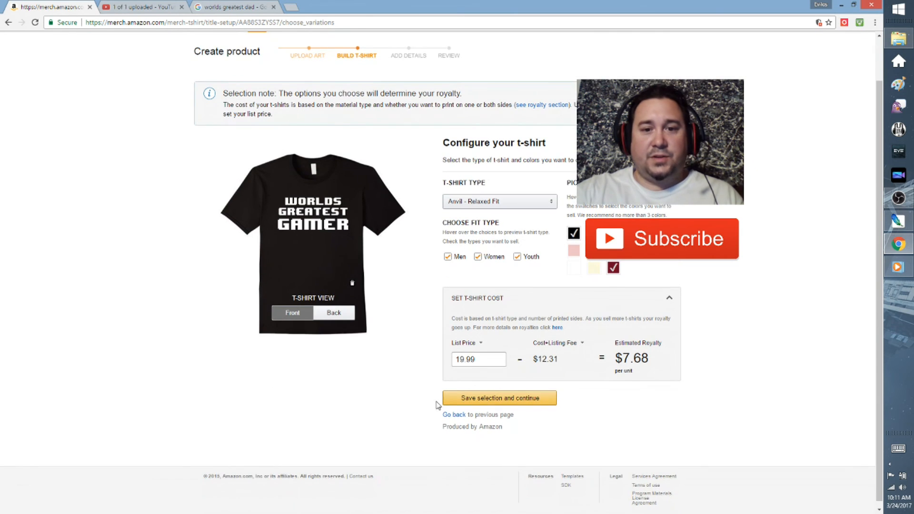
double_click(495, 359)
type("15.99")
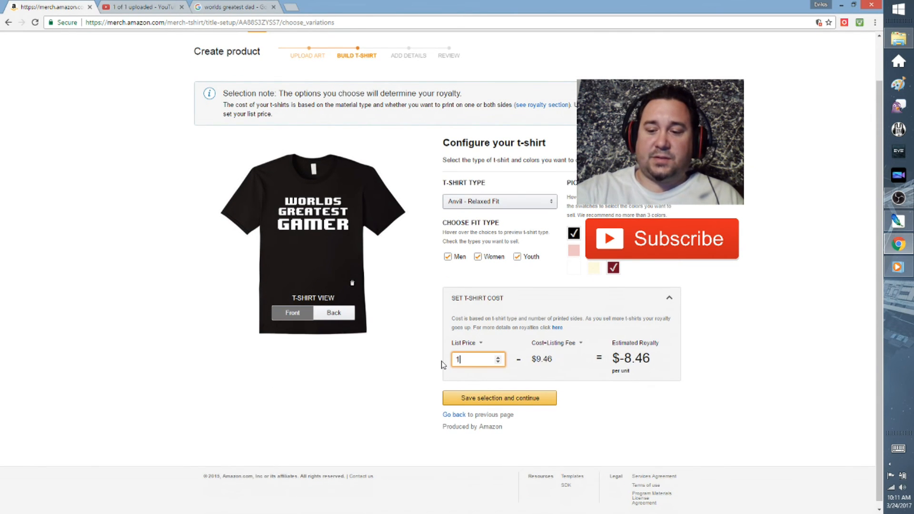
left_click(398, 362)
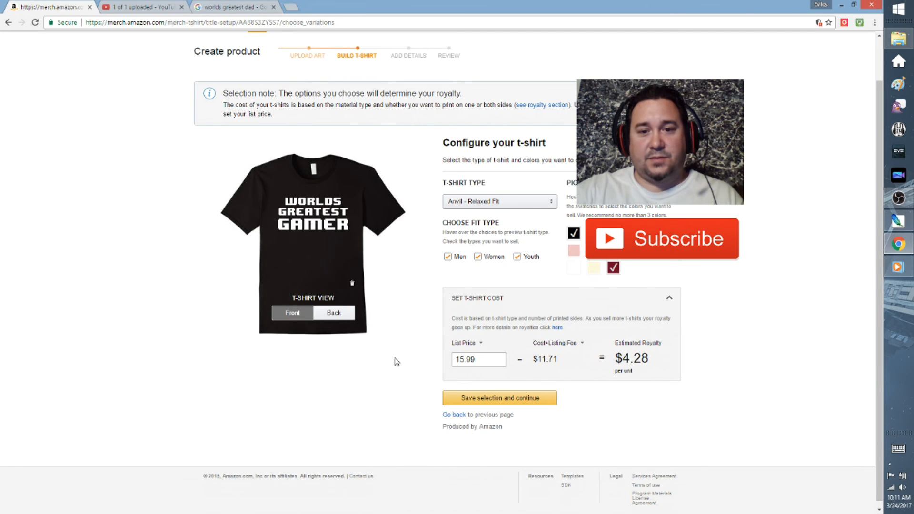
left_click(482, 399)
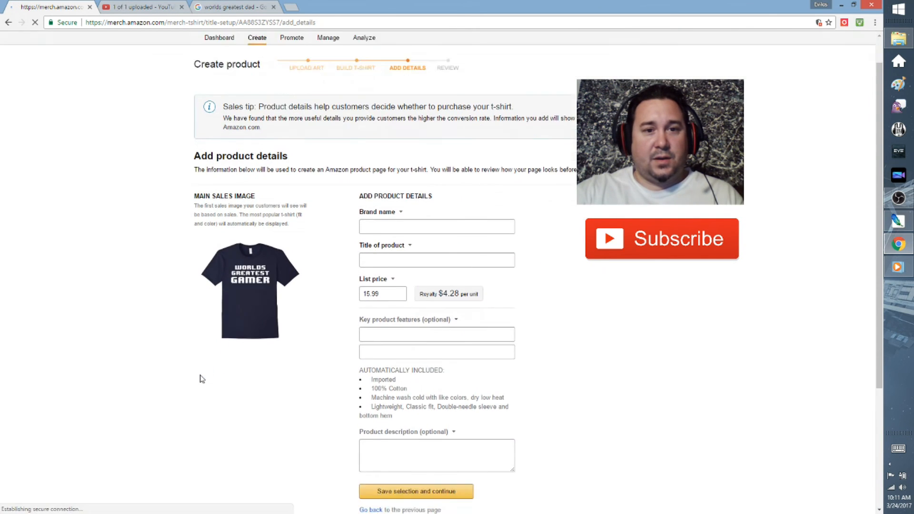
- Enter the brand name Gamer and the title World's Greatest Gamer Shirt For Any Gaming Fan, and continue to Review
left_click(408, 218)
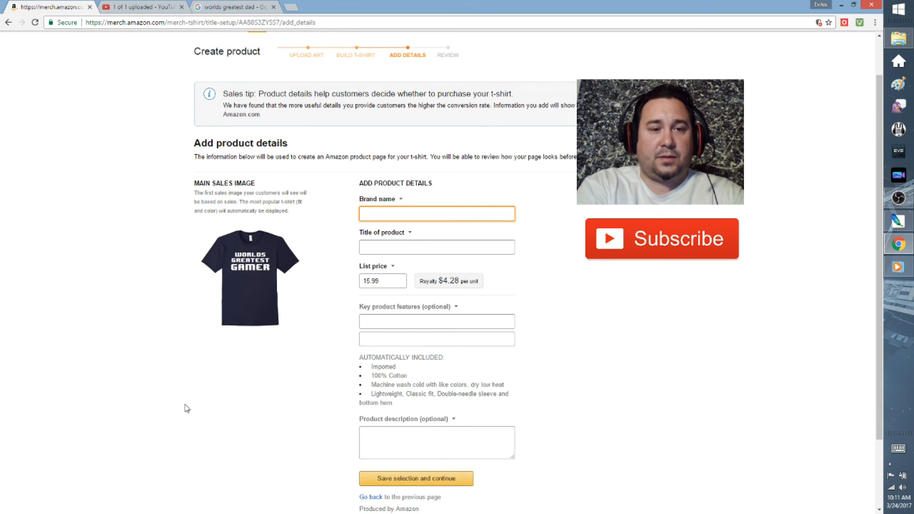
type("Gamer")
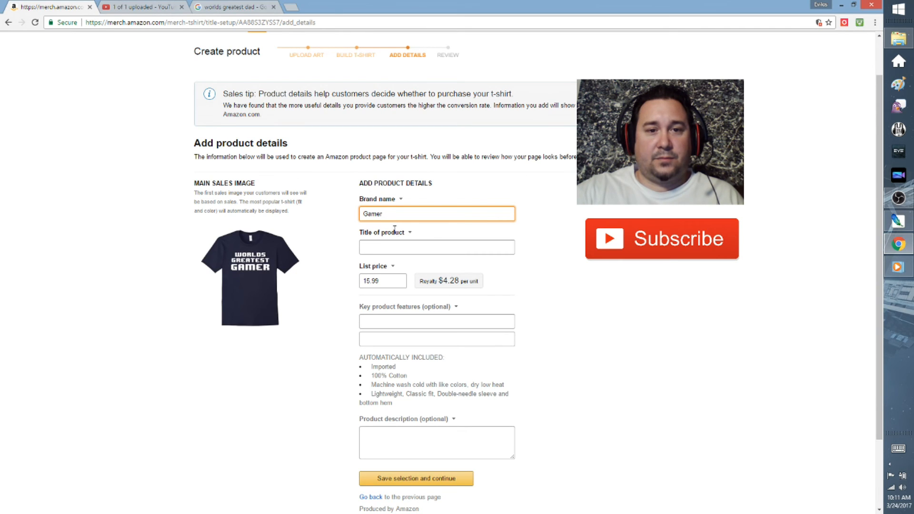
left_click(371, 250)
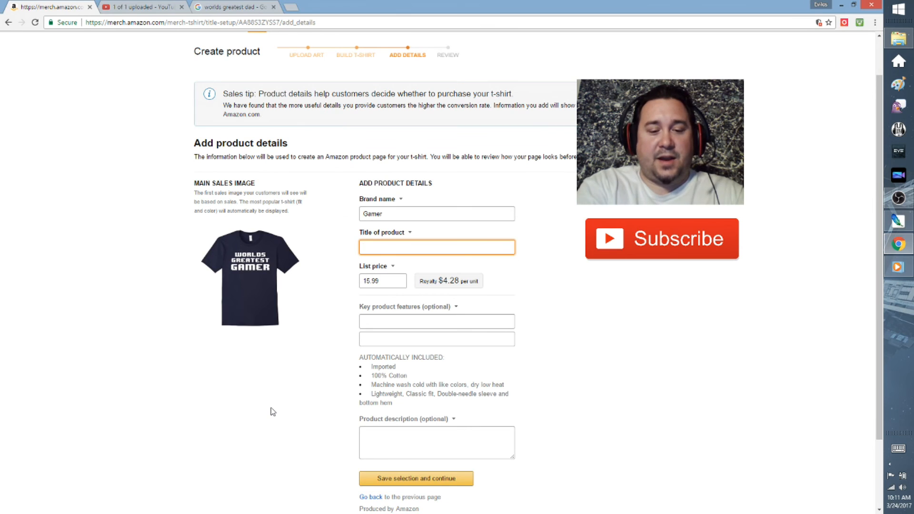
type("Wor")
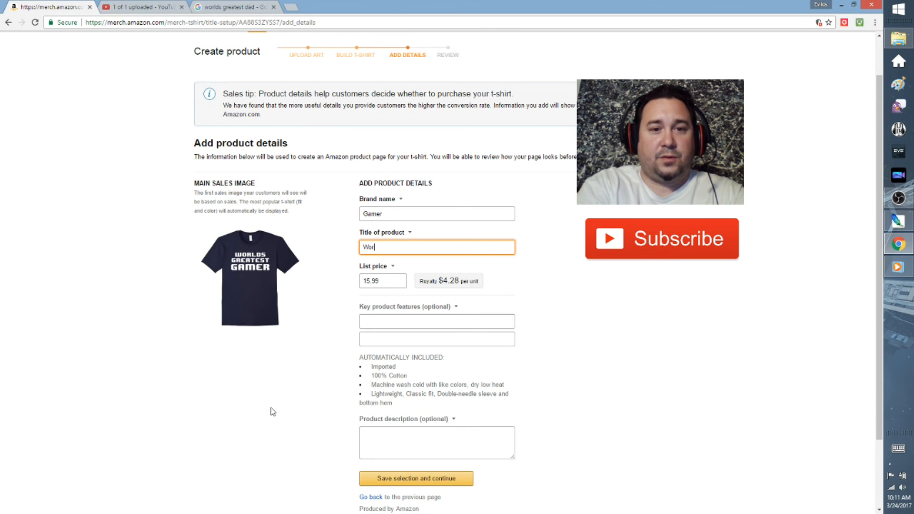
type("ld's Greatest Gamer")
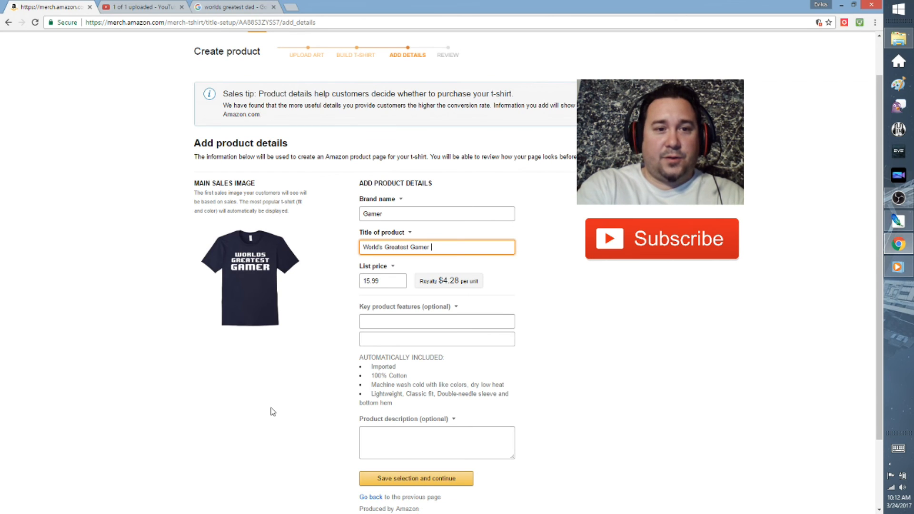
type("Shirt")
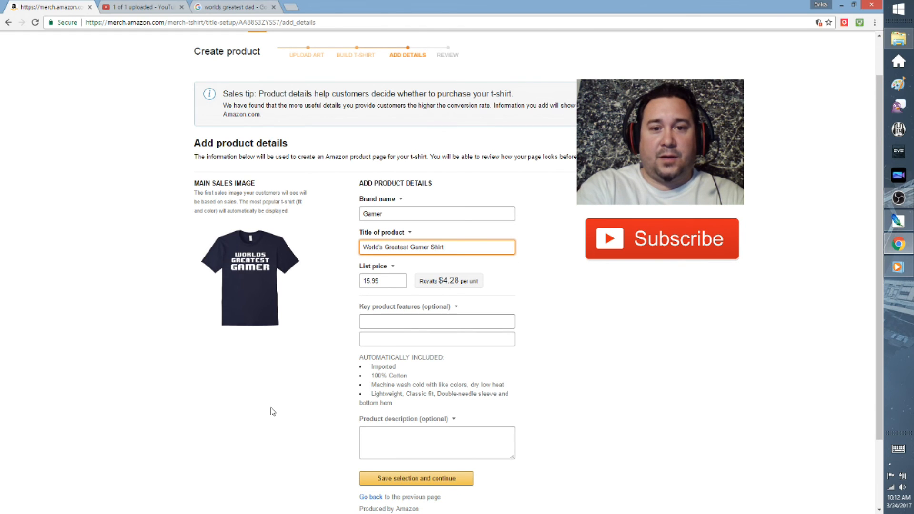
type(" For An")
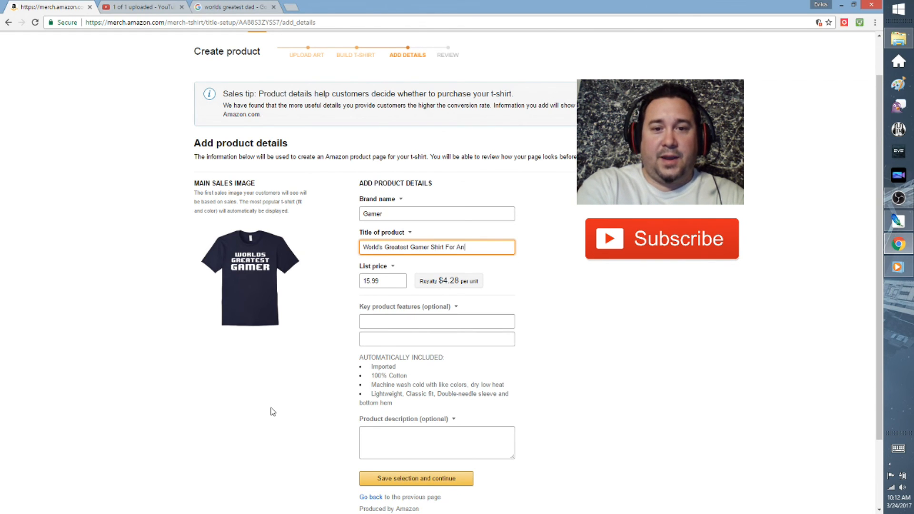
type("y Gaming Fan")
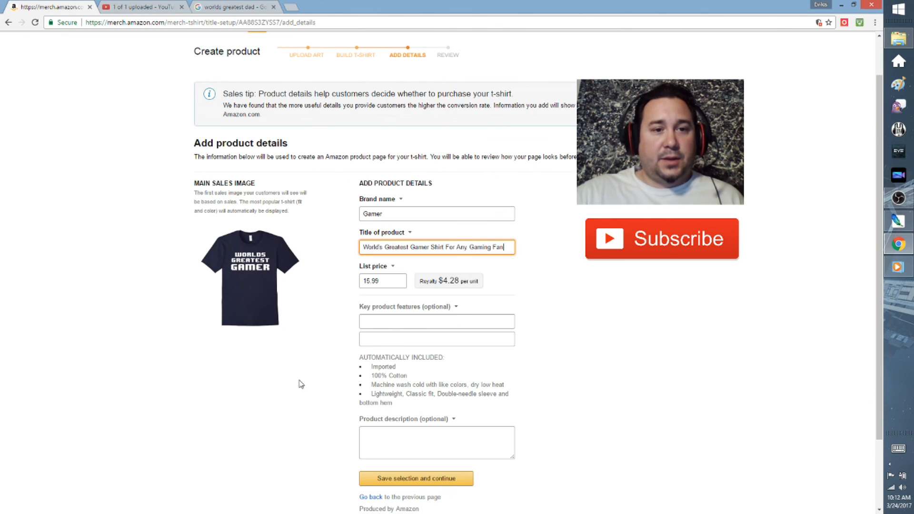
scroll(609, 310, "down", 2)
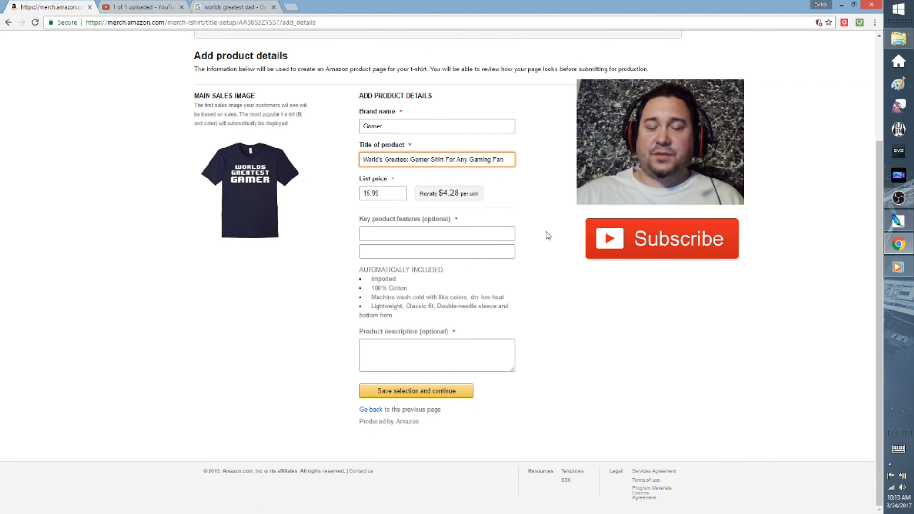
left_click(392, 394)
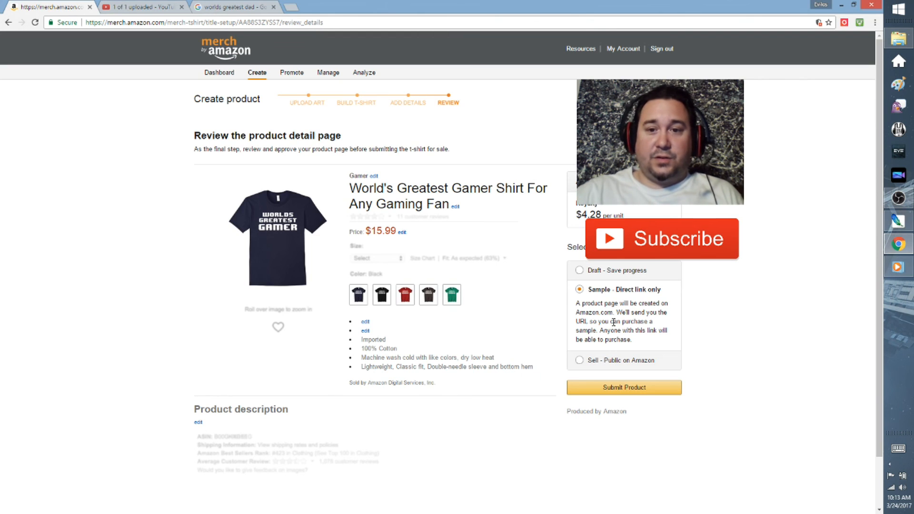
- Submit the product with the Sell - Public on Amazon option and confirm ownership of the rights
left_click(580, 361)
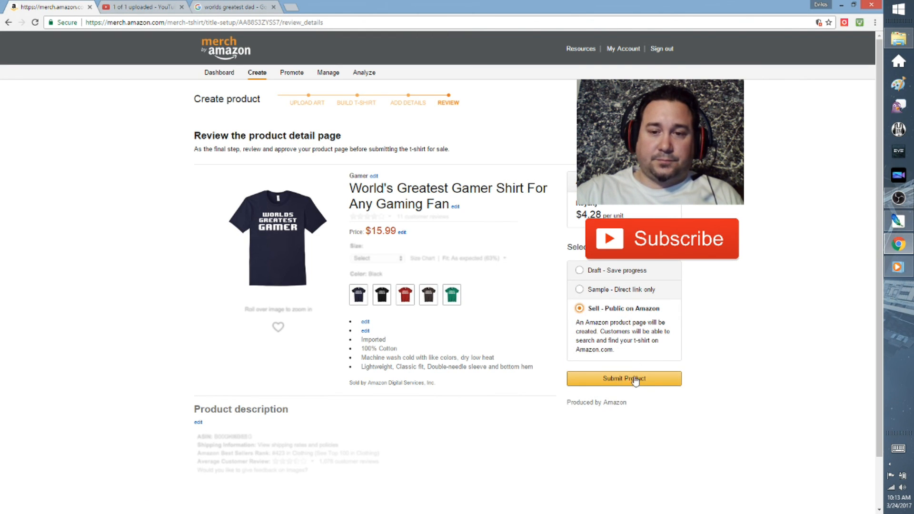
left_click(618, 380)
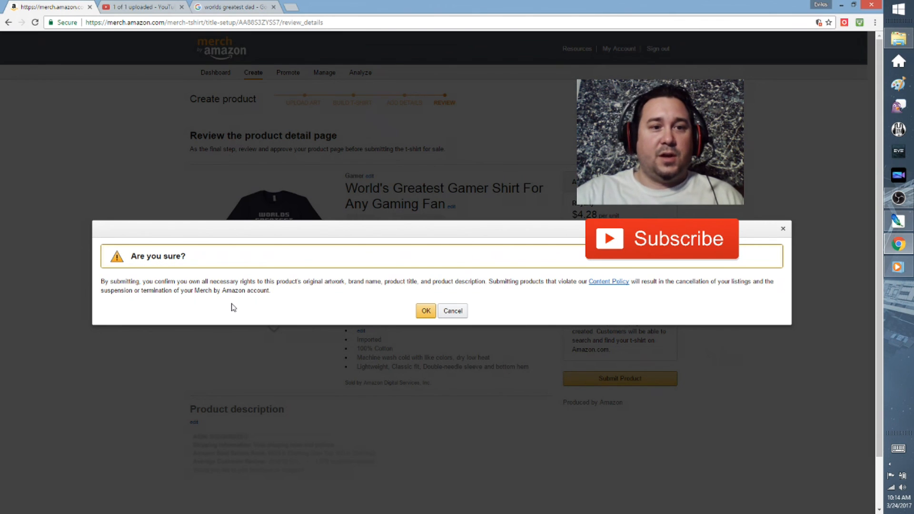
left_click(425, 311)
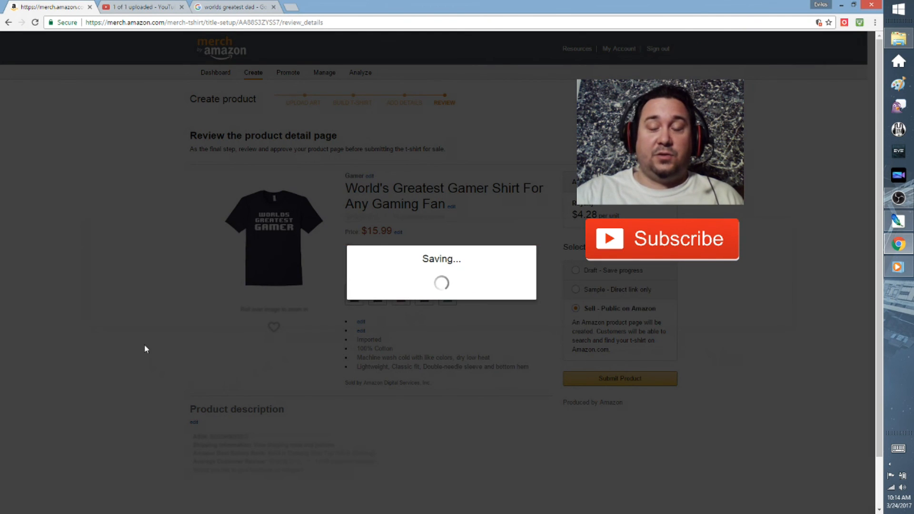